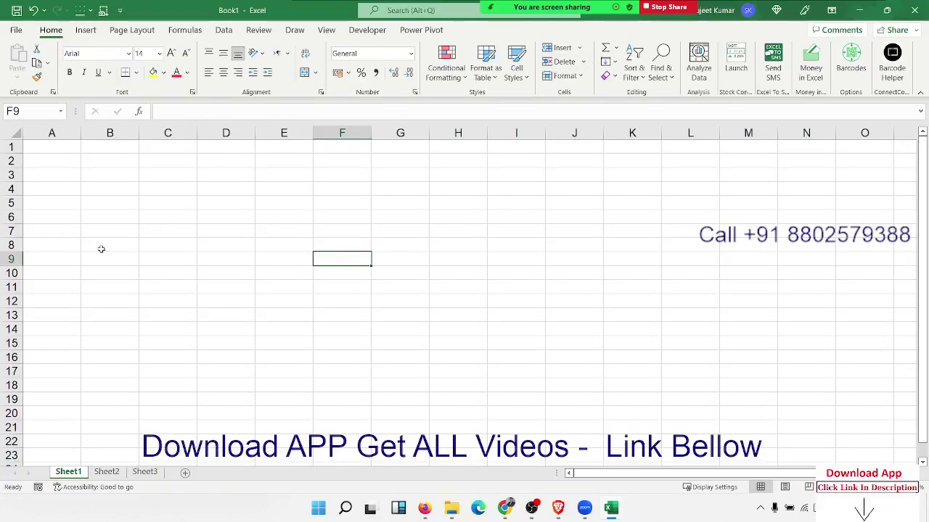
Enter the sample letter A in cell B2.
ctrl+scroll(99, 248, up, 2)
ctrl+scroll(101, 246, up, 4)
ctrl+scroll(103, 245, down, 3)
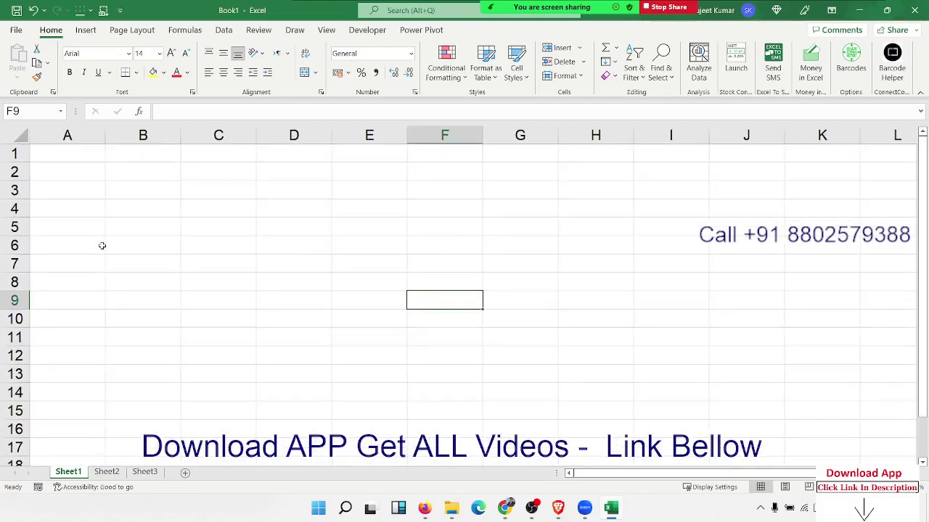
ctrl+scroll(104, 244, down, 1)
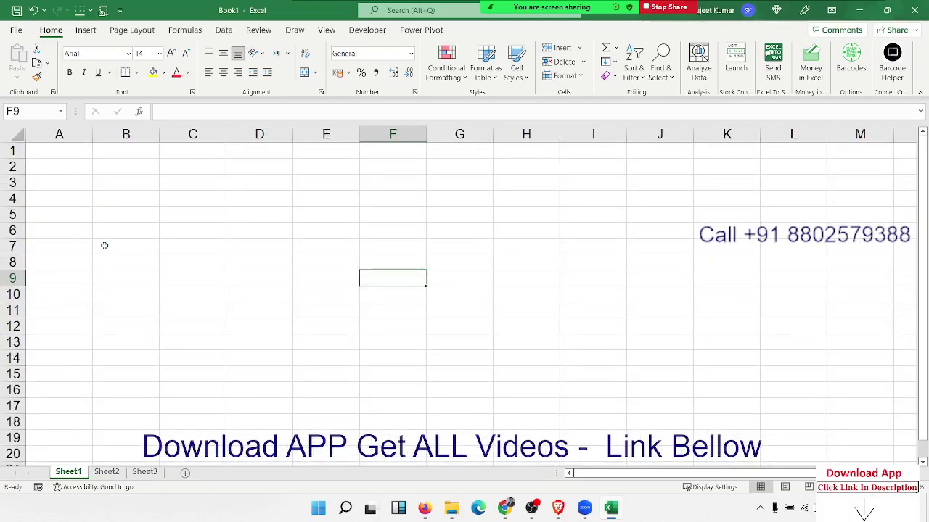
ctrl+scroll(104, 245, up, 1)
click(124, 173)
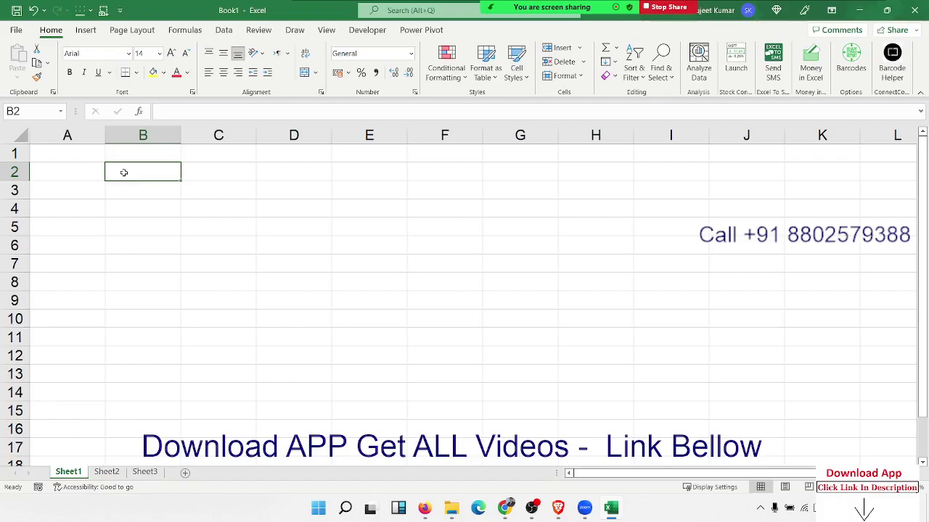
text(A)
key(Tab)
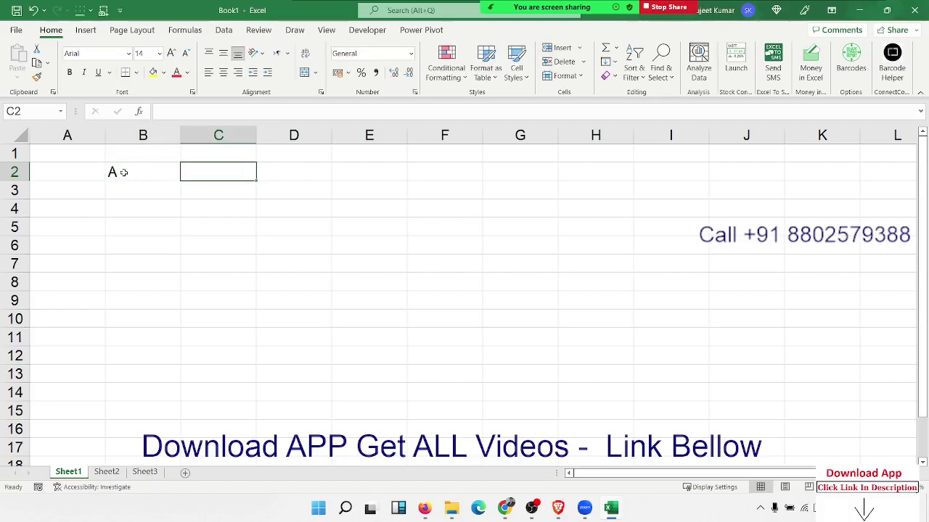
Put =CODE(B2) in C2 so it returns the character code 65.
text(=)
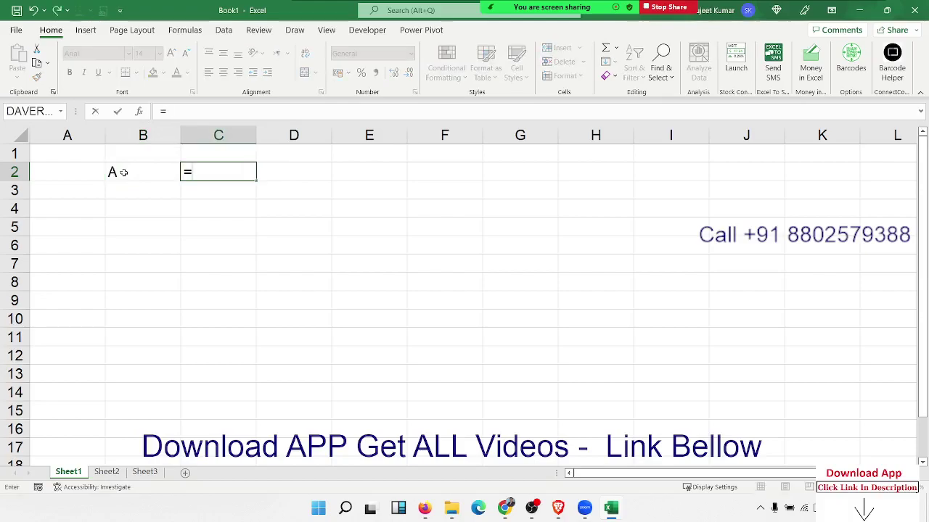
text(co)
key(Tab)
click(123, 172)
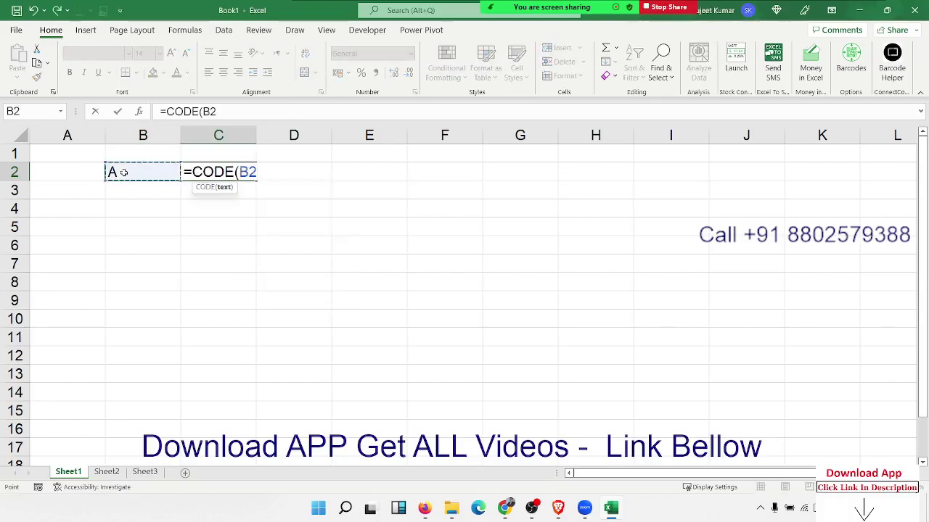
key(Return)
key(Up)
key(Right)
key(Right)
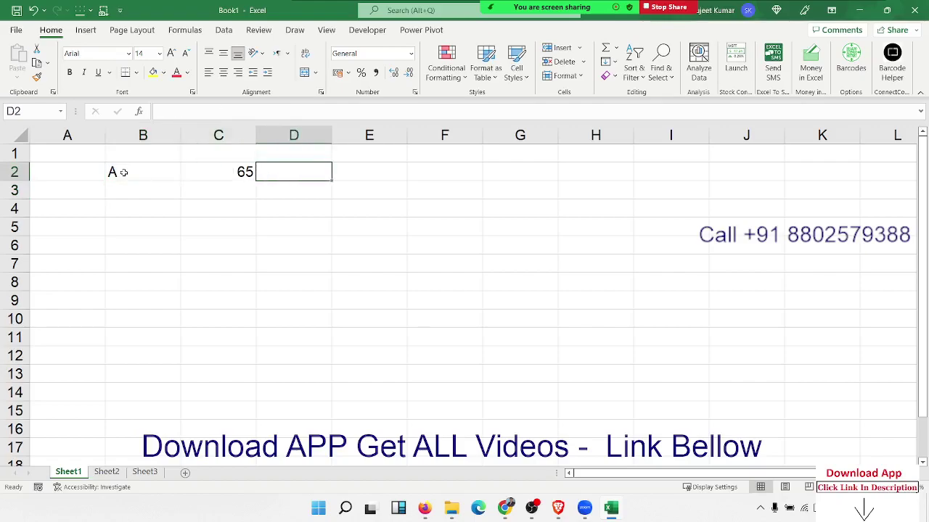
Put =CHAR(C2) in D2 to turn 65 back into the letter A.
text(=ch)
key(Tab)
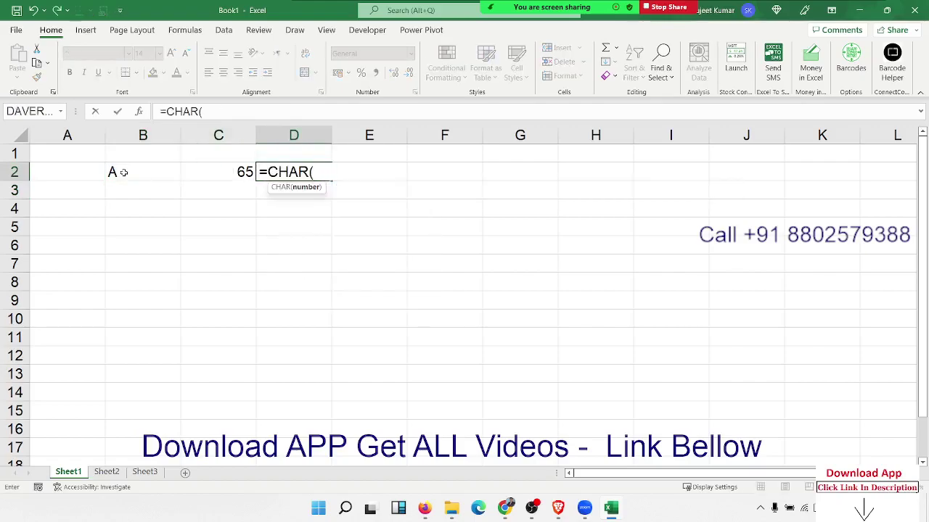
key(Left)
key(Return)
key(Up)
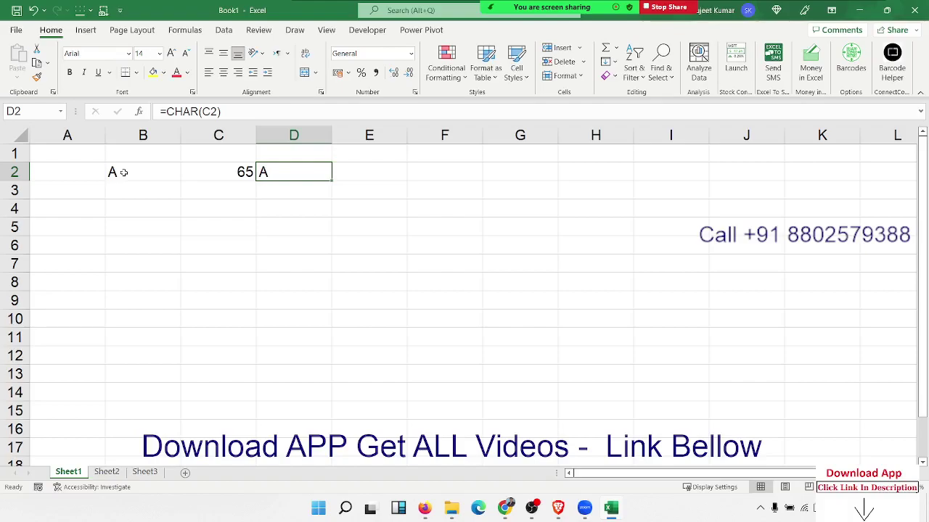
key(Down)
key(Down)
key(Down)
key(Left)
key(Left)
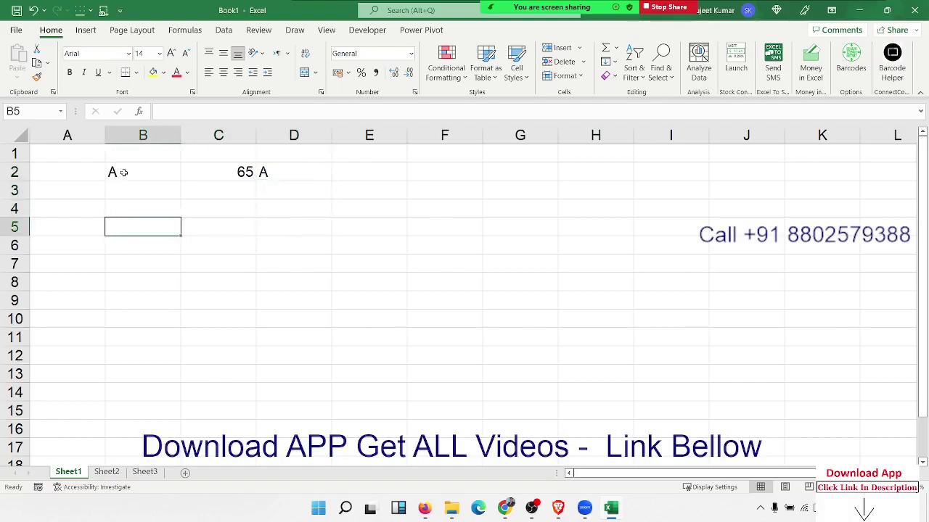
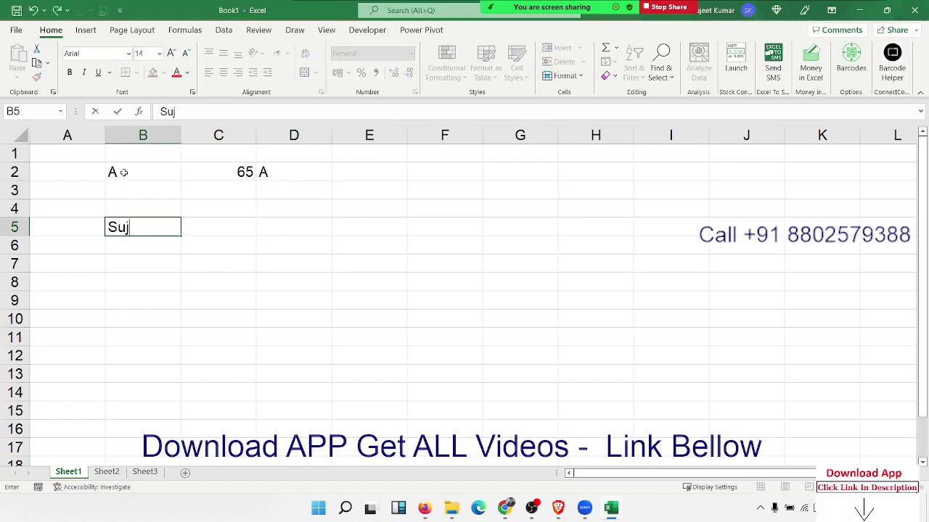
Enter a sample first name in B5 and a full name with extra spaces in B6.
key(Return)
text(Su)
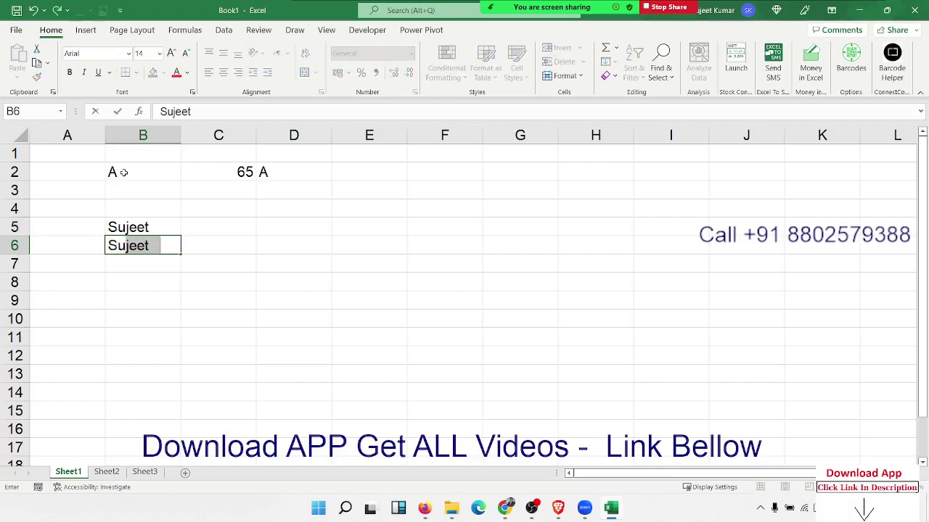
text(j)
key(Tab)
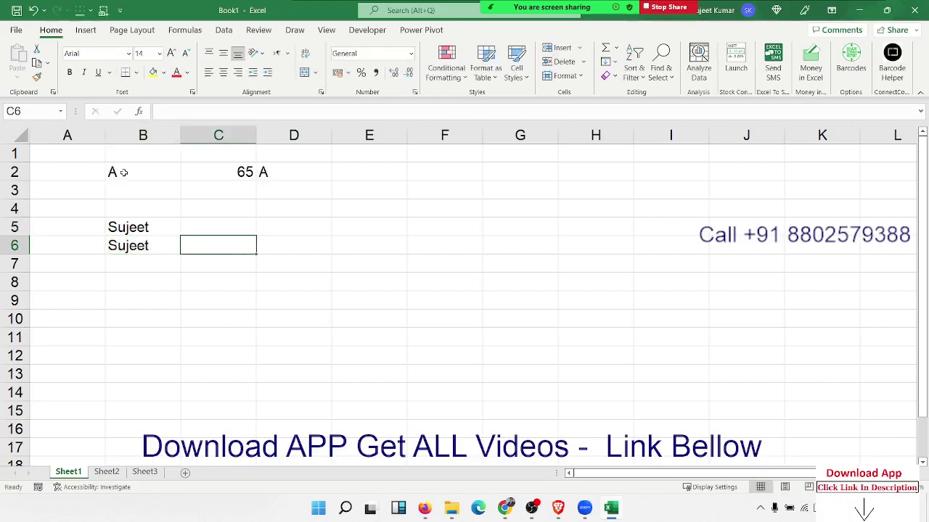
key(Left)
click(204, 112)
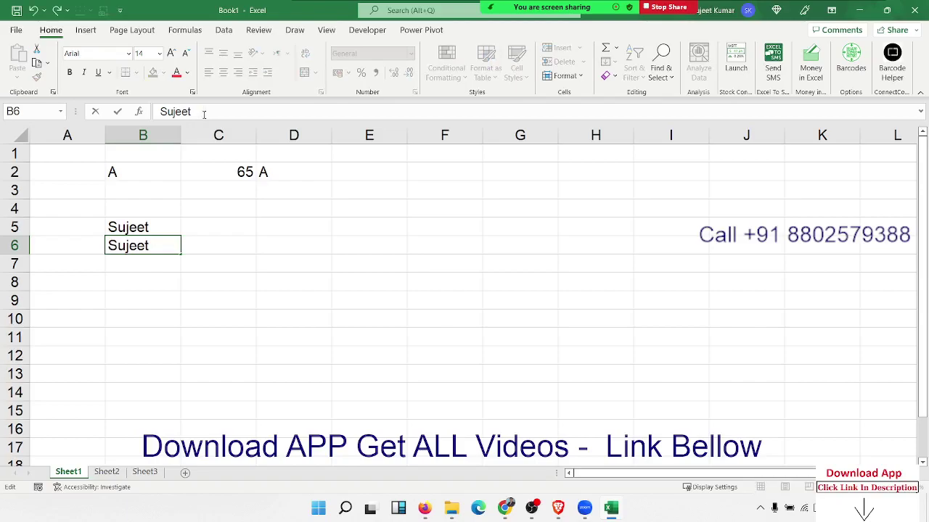
key(Return)
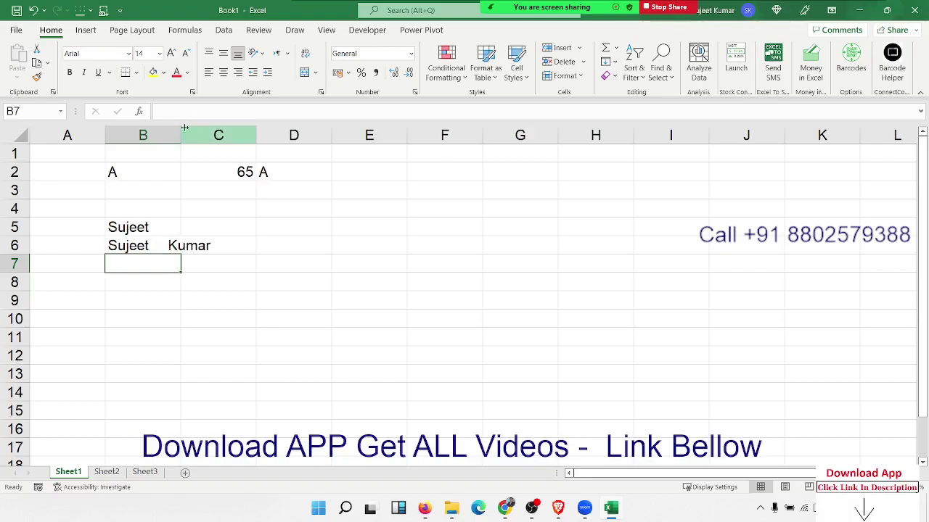
Autofit column B to the longer name and check the entries in B5 and B6.
double_click(181, 135)
click(167, 244)
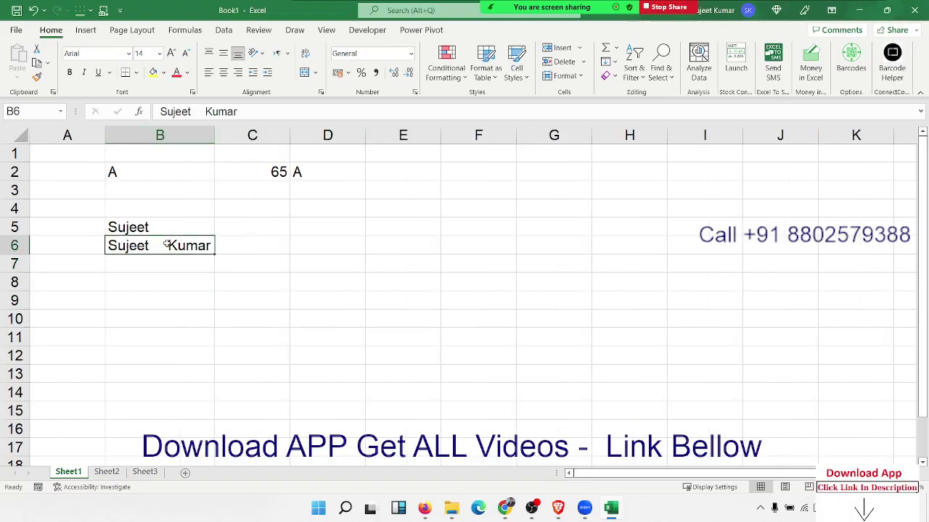
double_click(169, 230)
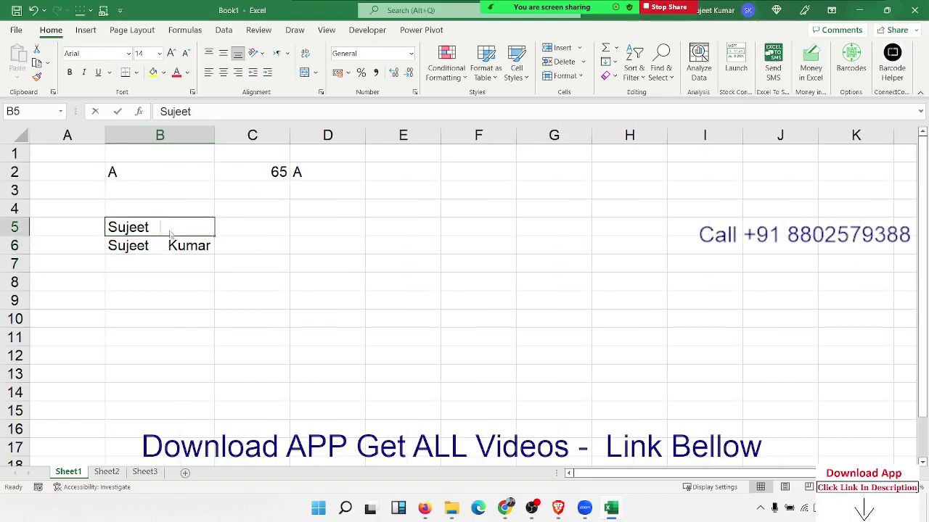
key(Escape)
Enter =TRIM(B5) in C5 and fill it down to C6 with Ctrl+D.
click(247, 226)
text(=)
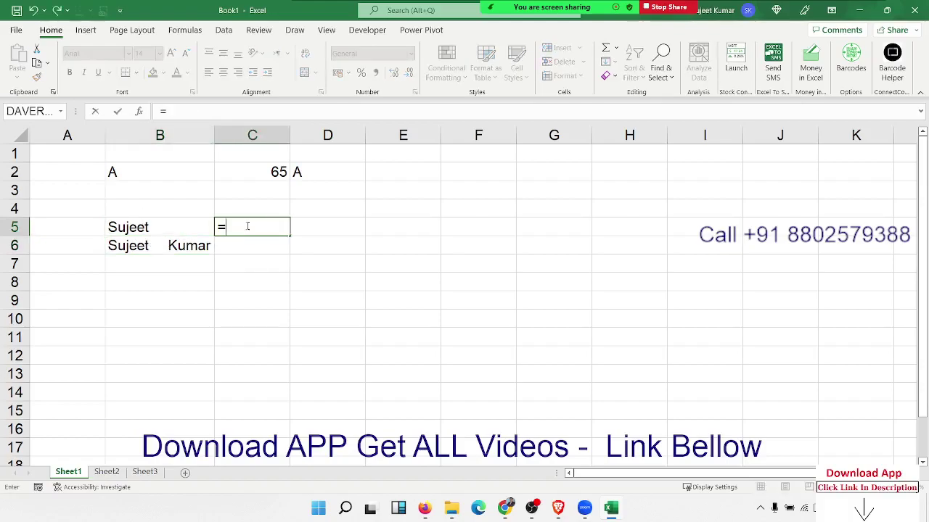
text(tri)
key(Tab)
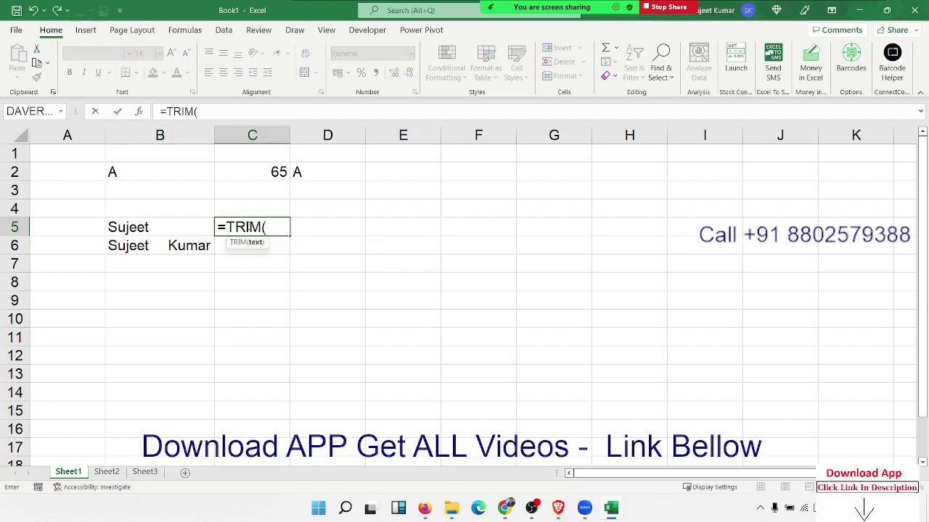
key(Left)
key(Return)
key(Up)
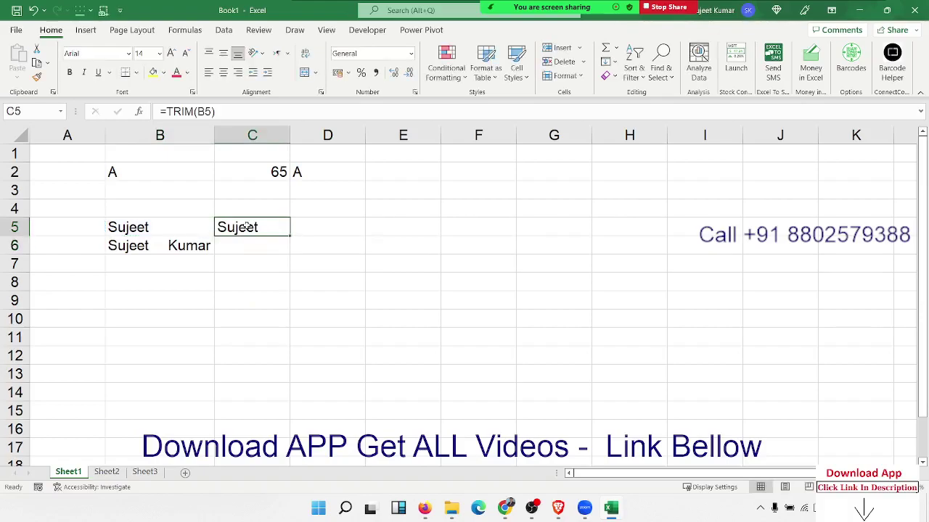
key(shift+Down)
key(ctrl+d)
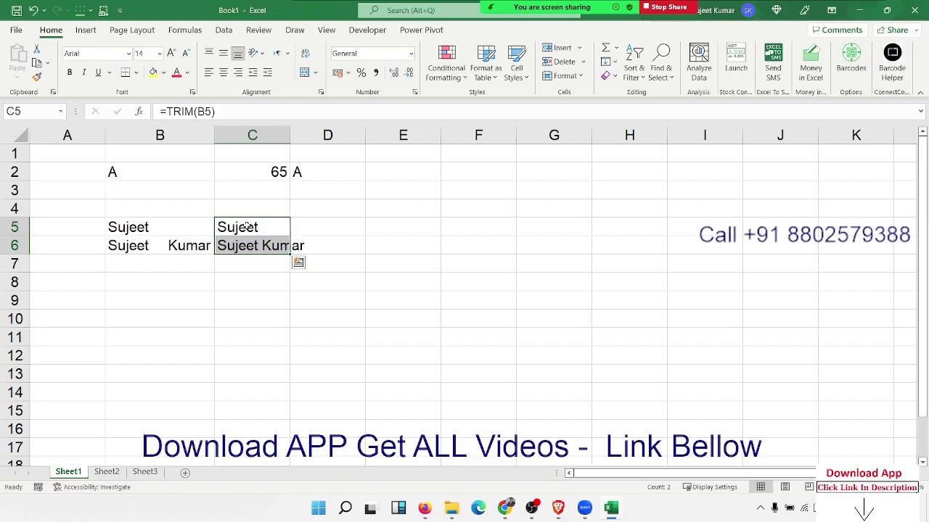
key(Escape)
key(alt+Tab)
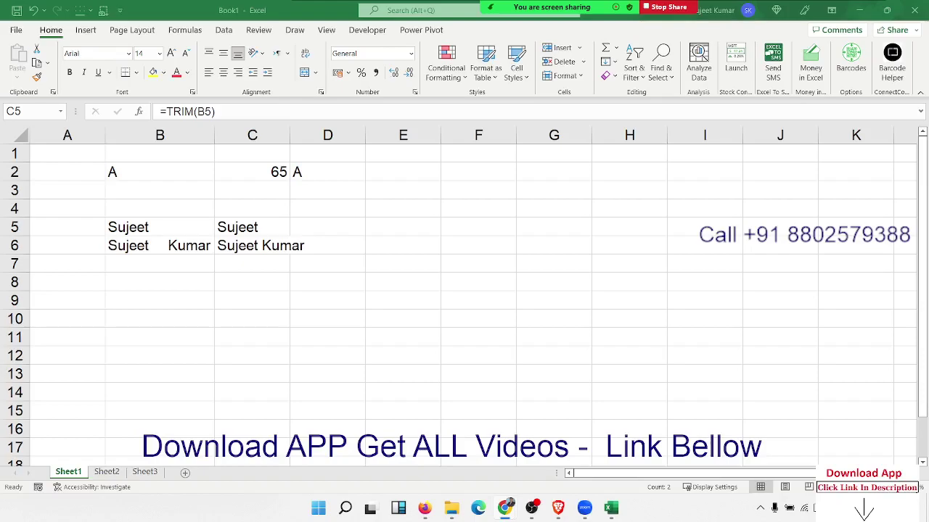
drag(276, 221, 259, 248)
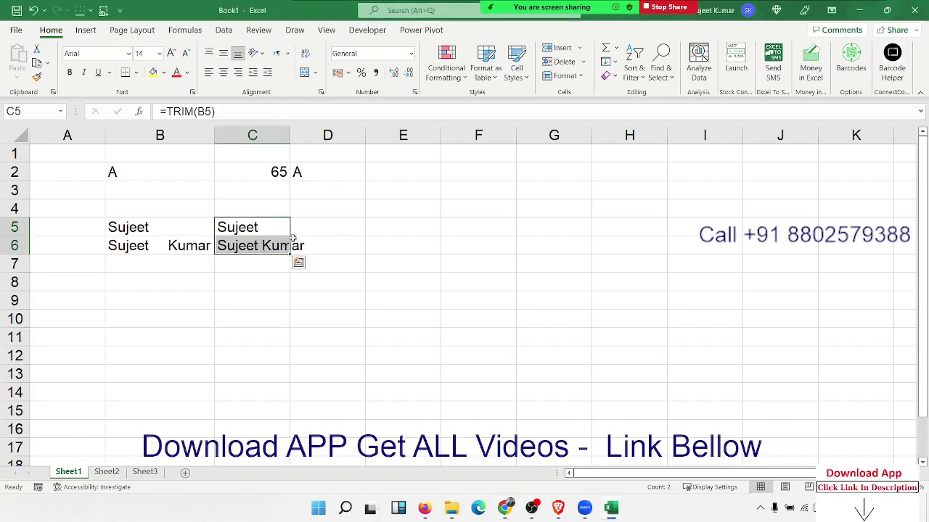
Enter a first and last name on two lines within cell B8.
click(141, 280)
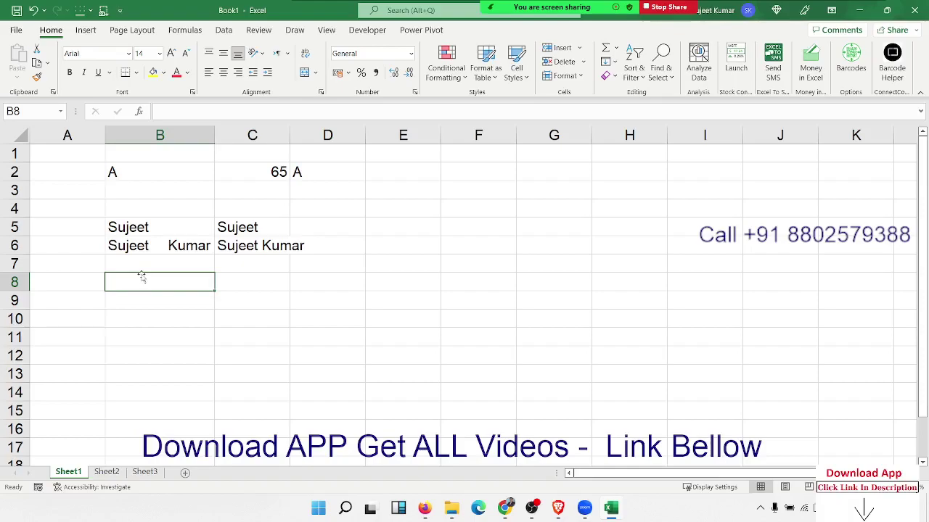
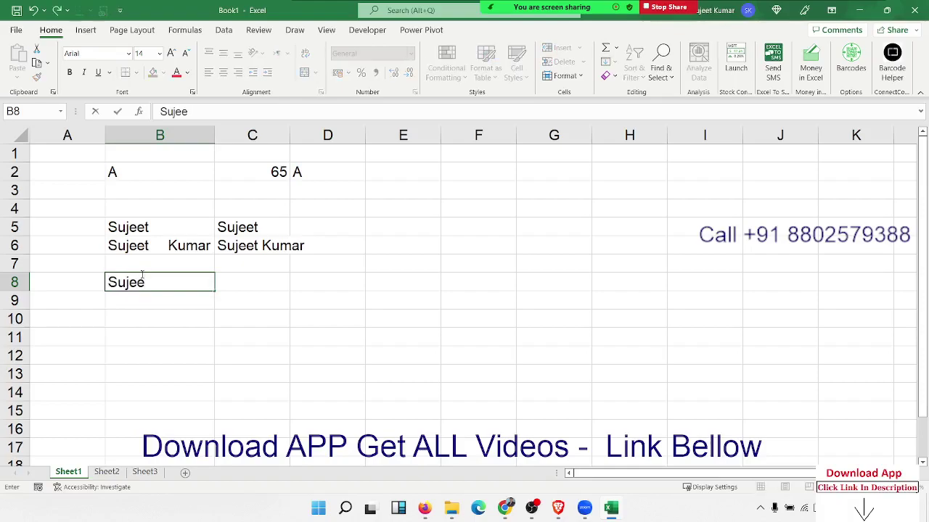
key(alt+Return)
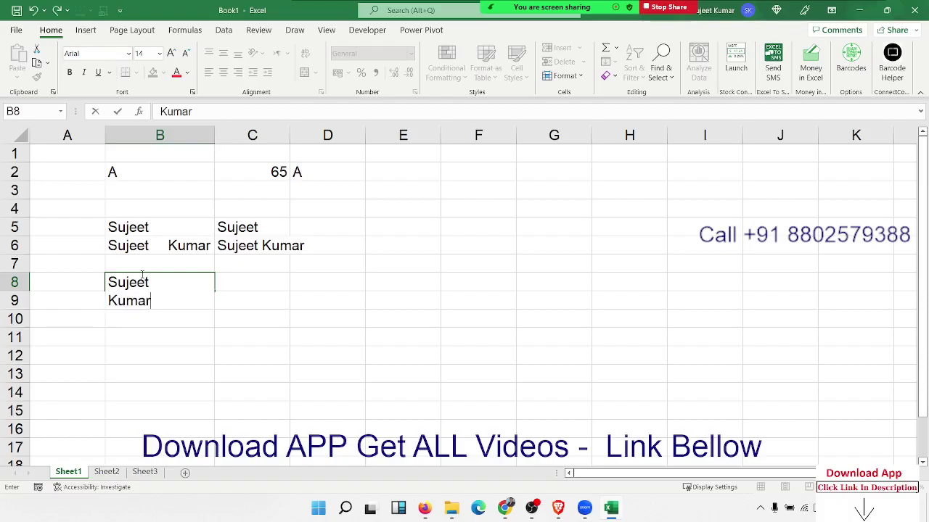
key(Tab)
Put =TRIM(B8) in C8 to show the name on one line.
text(=t)
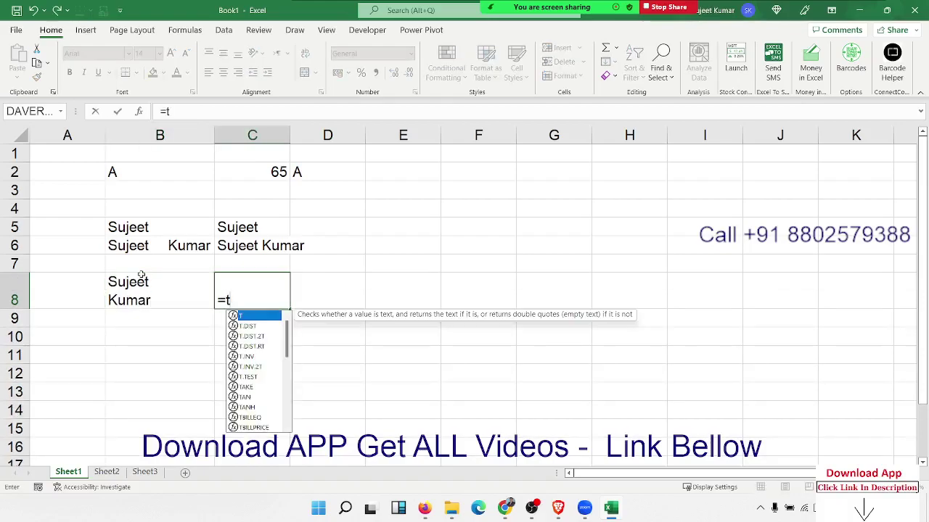
text(ri)
key(Tab)
click(141, 274)
key(Return)
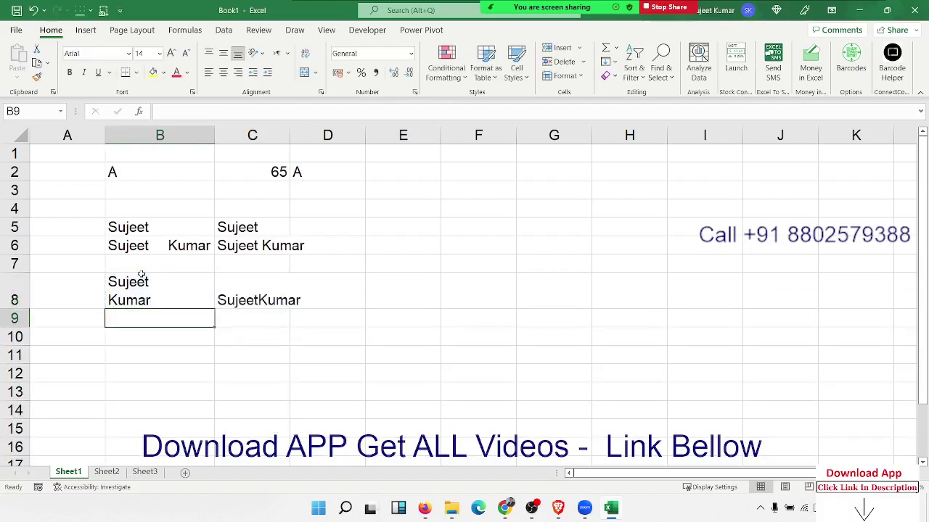
Enter =LEN(C8) in C9, returning 12, and widen column C.
key(Right)
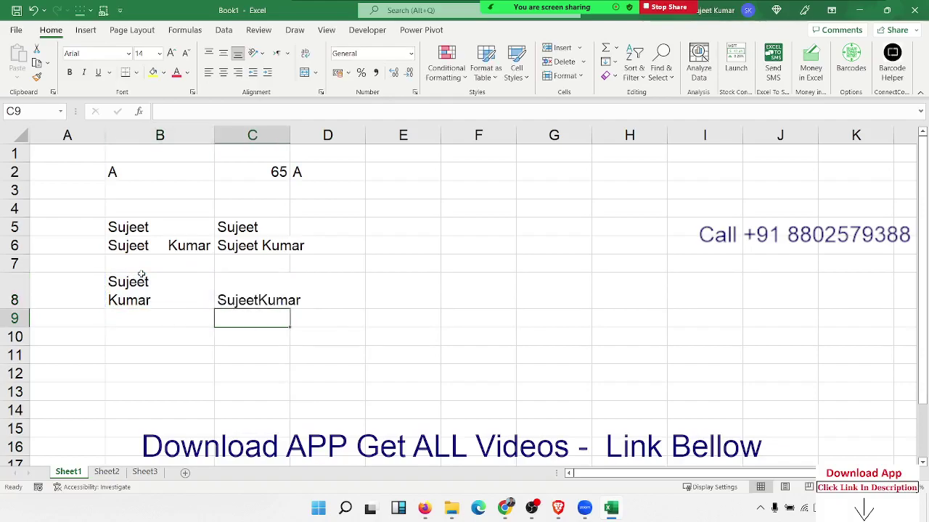
text(=le)
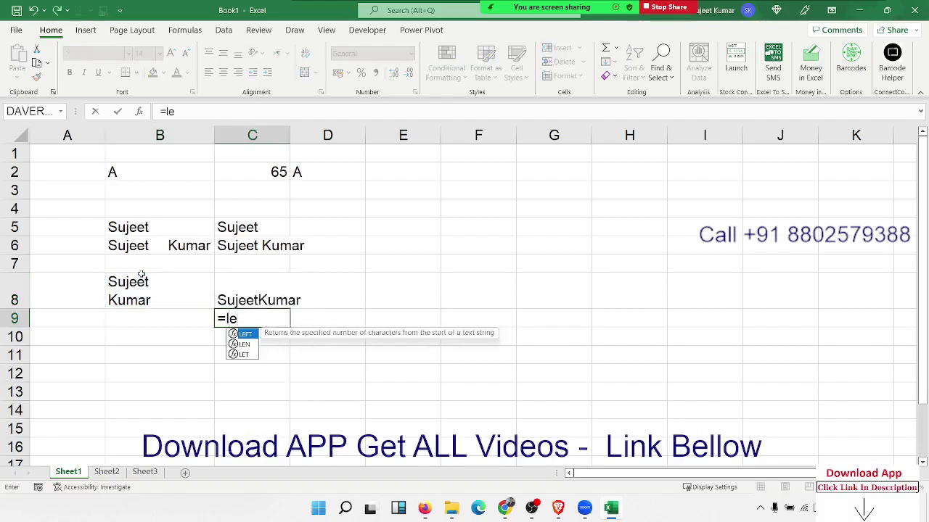
text(n)
key(Tab)
key(Up)
text())
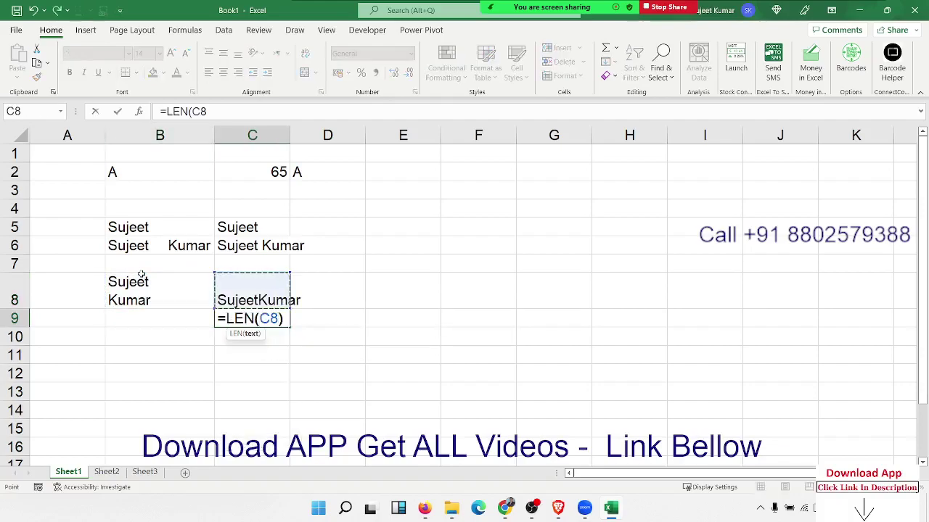
key(Return)
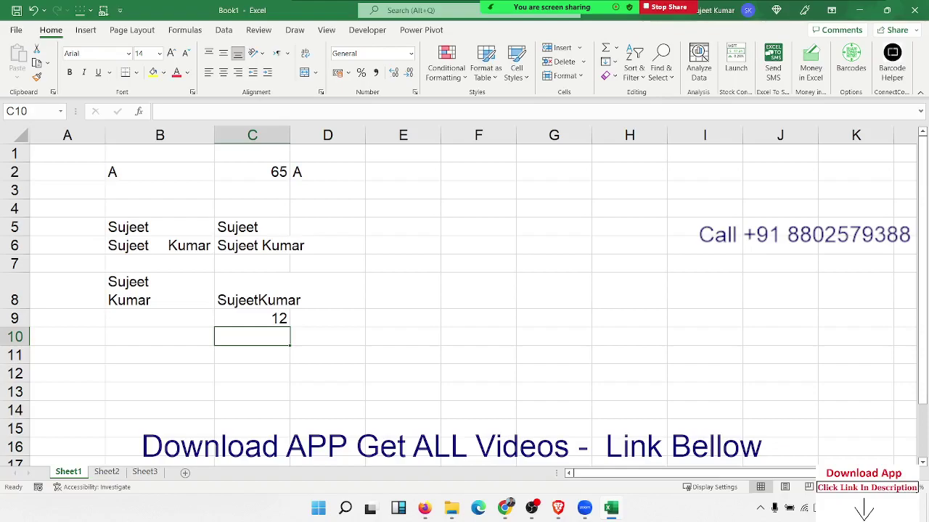
click(277, 323)
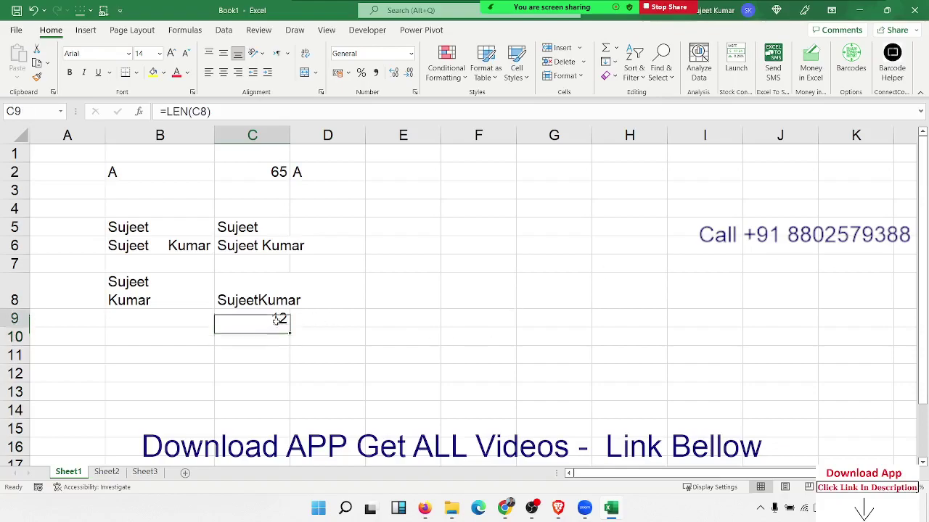
drag(289, 140, 315, 141)
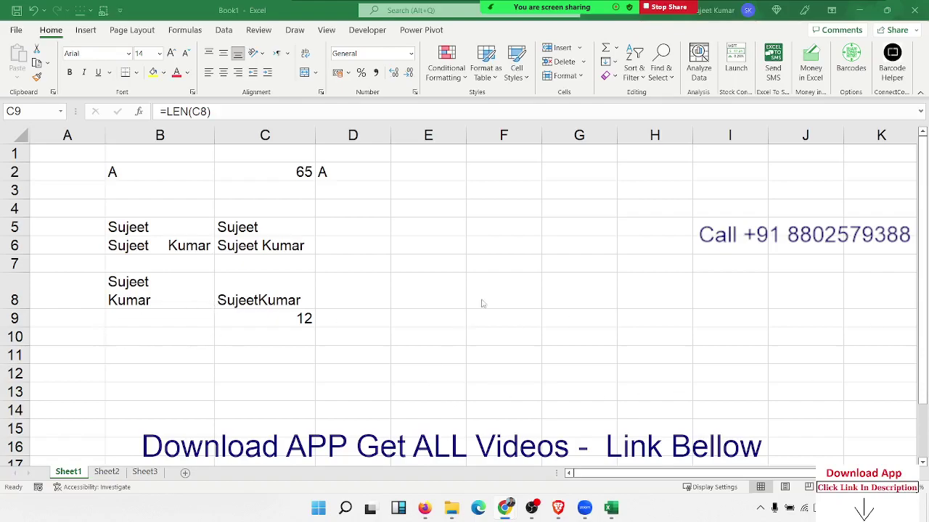
click(538, 294)
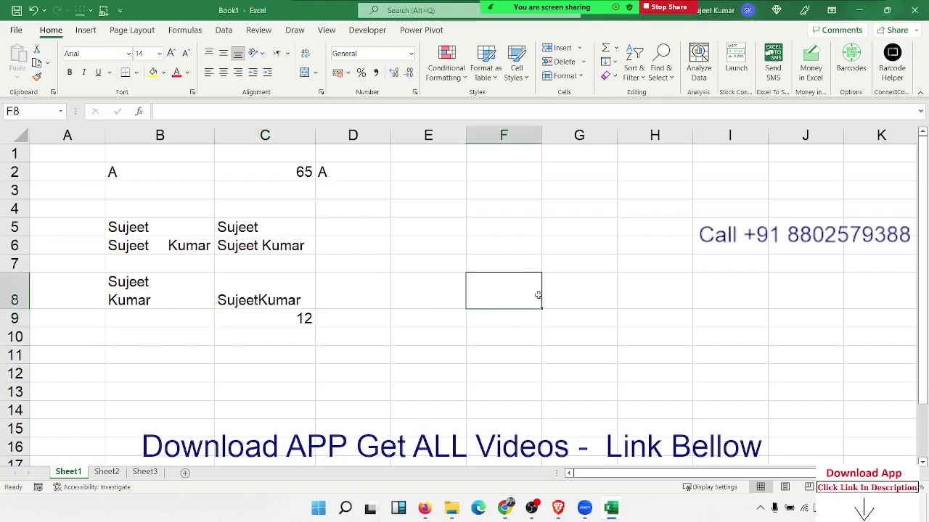
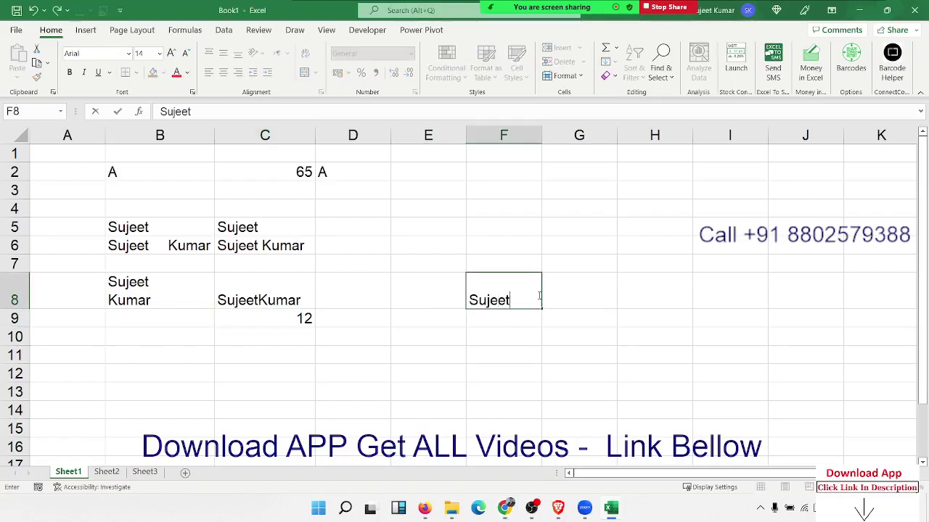
key(Return)
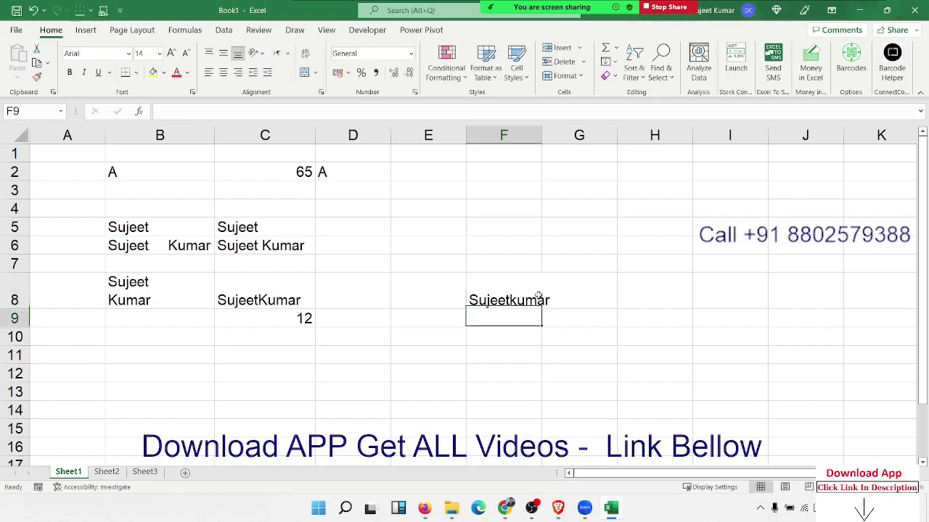
text(=)
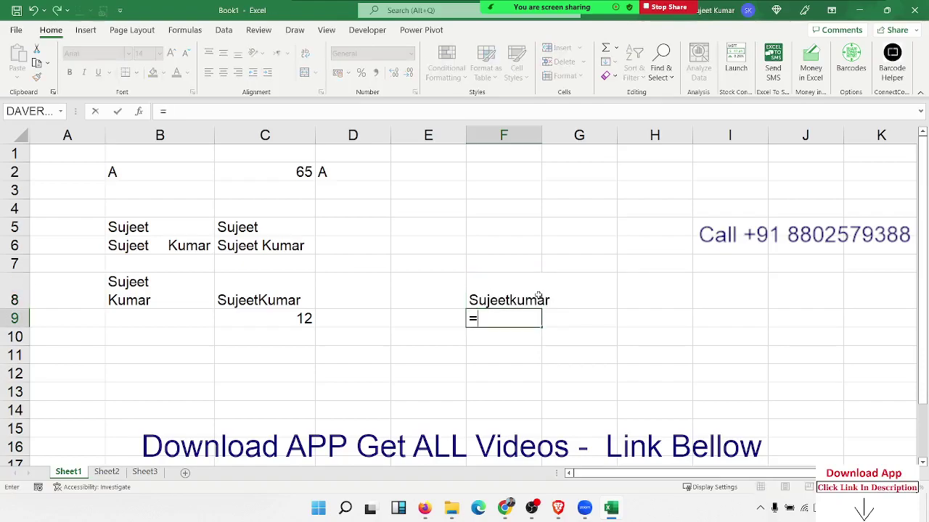
key(Left)
key(Left)
key(Up)
text(=)
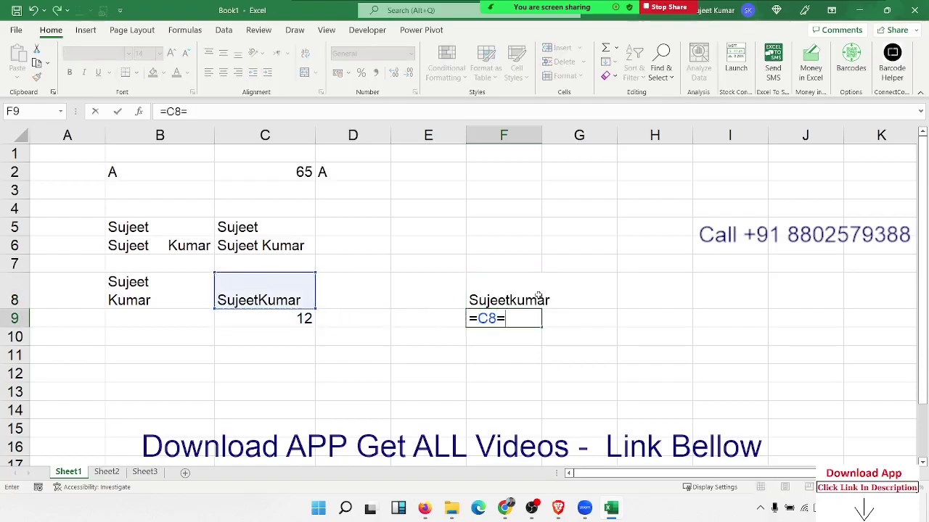
key(Up)
key(Return)
key(Up)
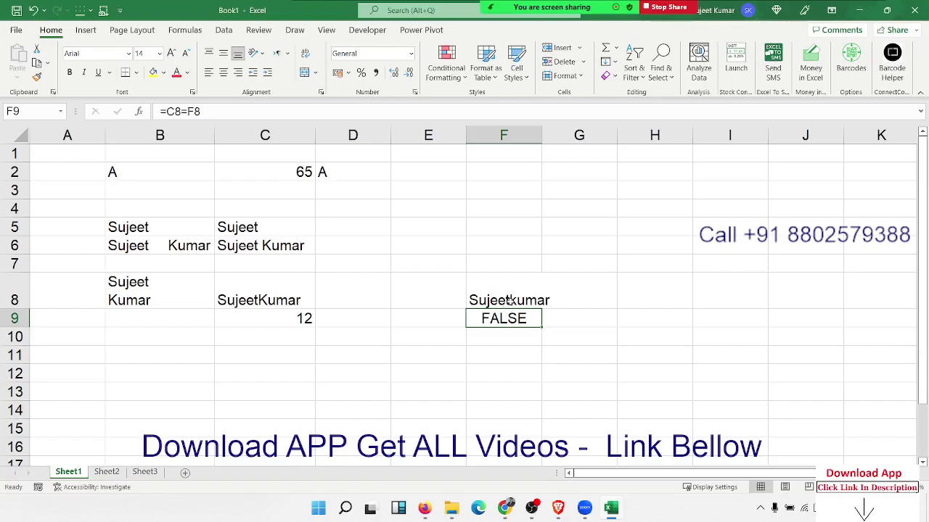
key(Delete)
key(Up)
Clear the test text in F8 and enter =CLEAN(C8) in D8 for the single-line name.
key(Delete)
key(Left)
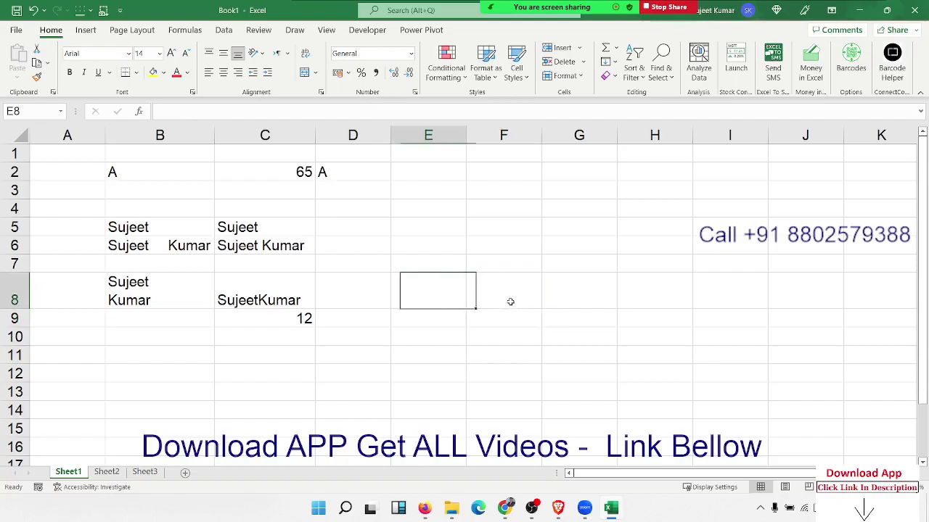
key(Left)
key(Left)
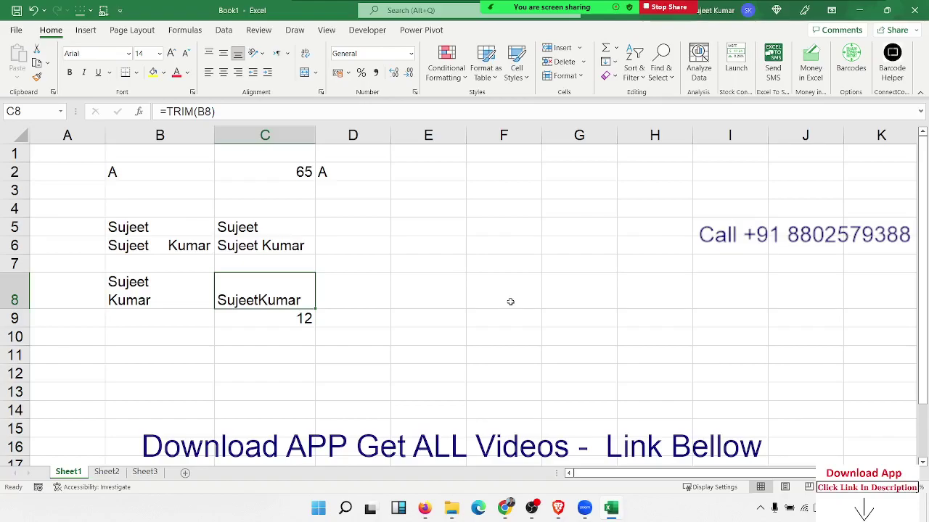
text(=c)
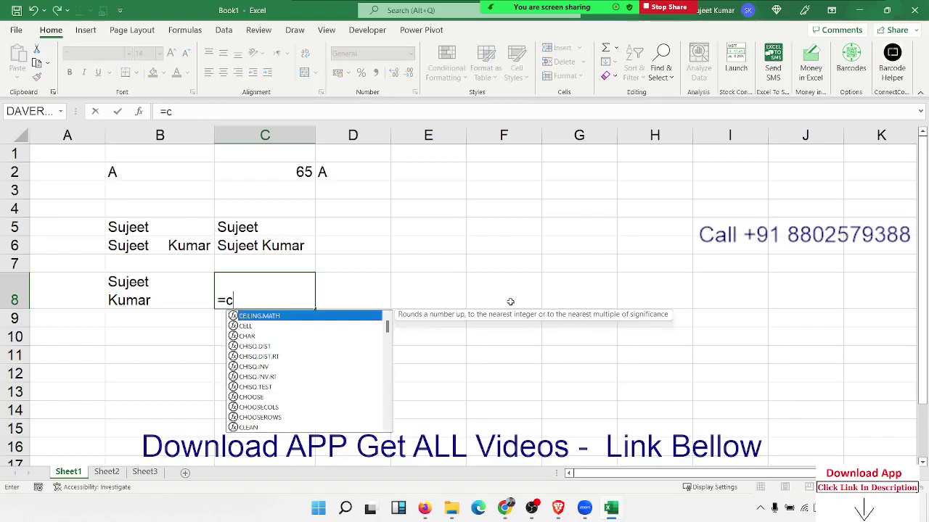
text(l)
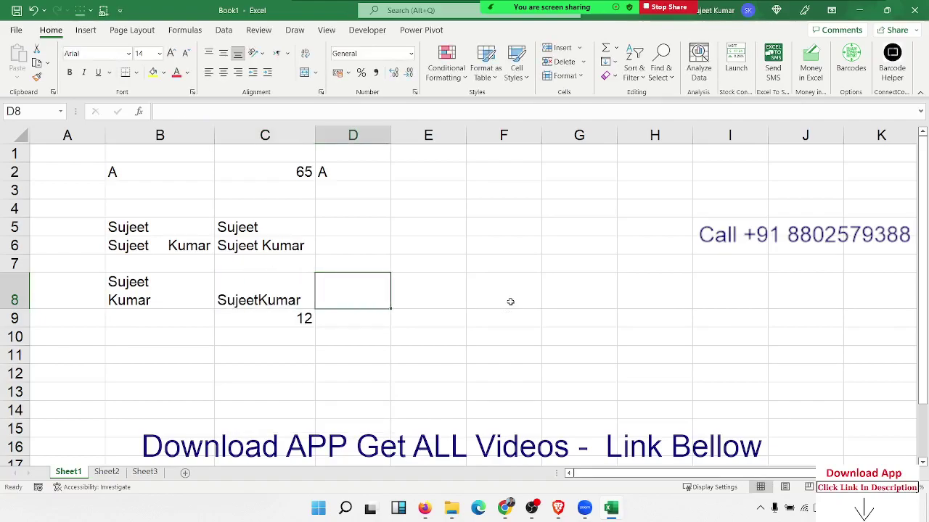
text(=cl)
key(Tab)
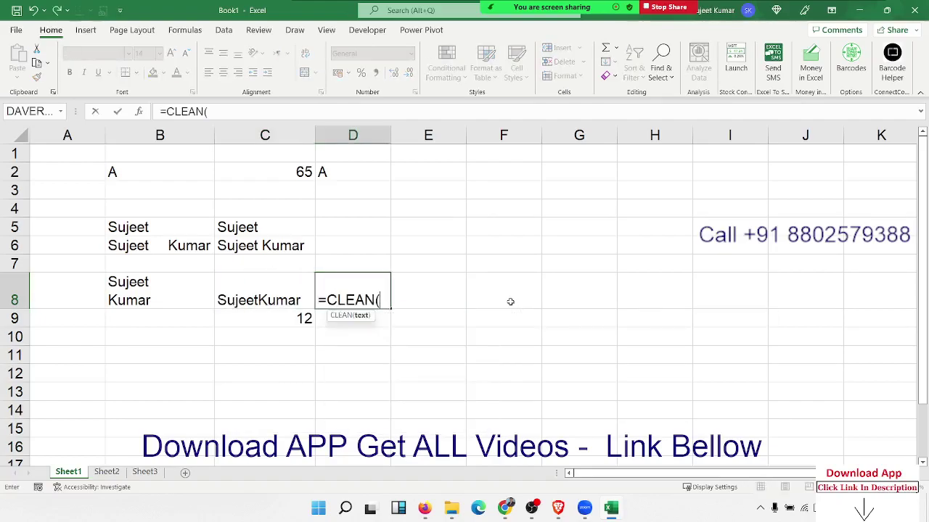
key(Left)
key(Return)
Enter =LEN(D8) in D9, counting 11 characters.
text(=)
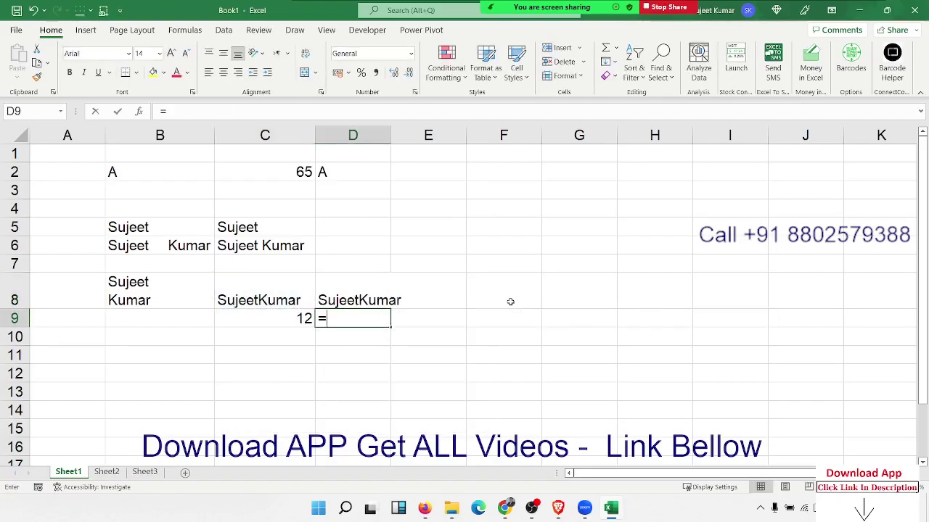
text(le)
key(Down)
key(Tab)
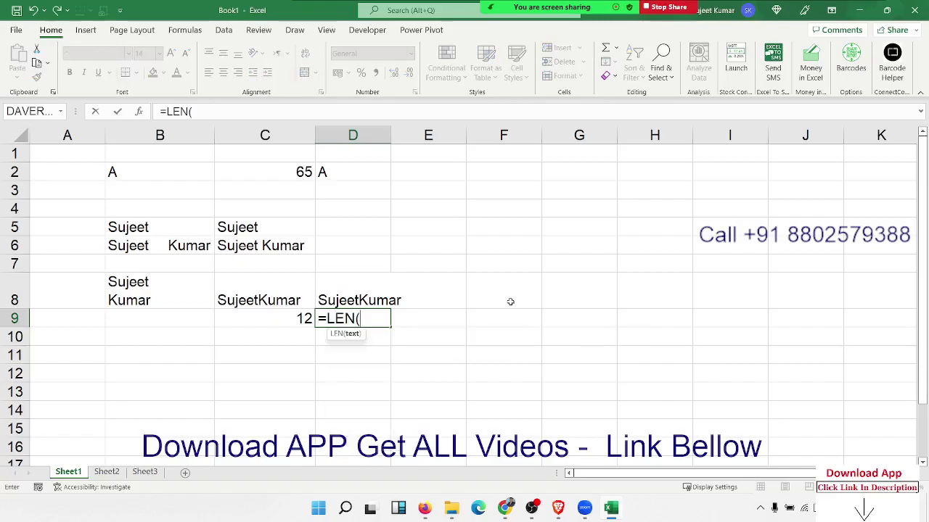
key(Up)
key(Return)
key(Right)
key(Right)
key(Up)
key(Up)
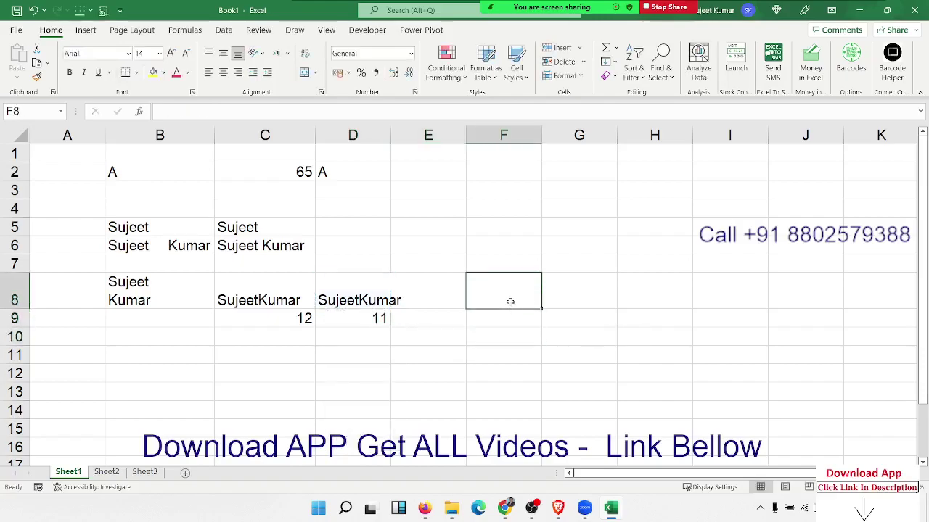
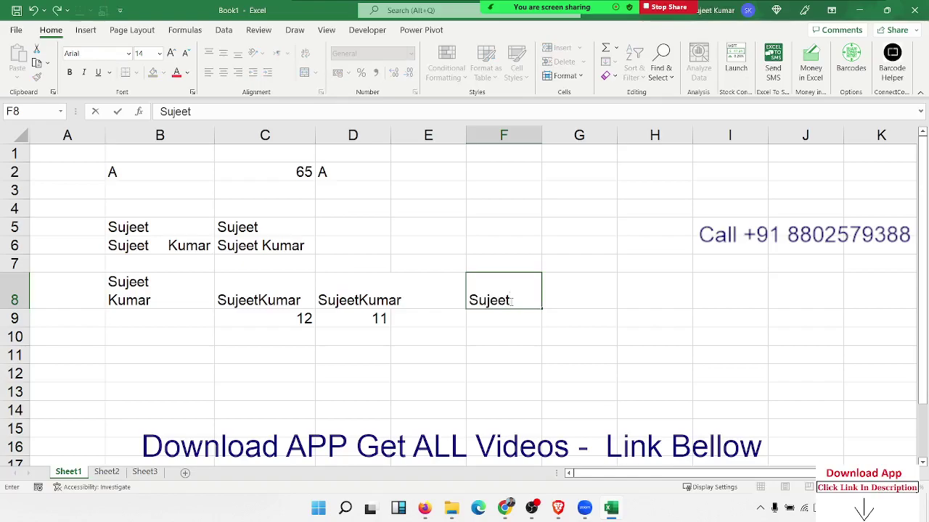
Retype the joined name in F8 and enter =D8=F8 in F9, returning TRUE.
key(Return)
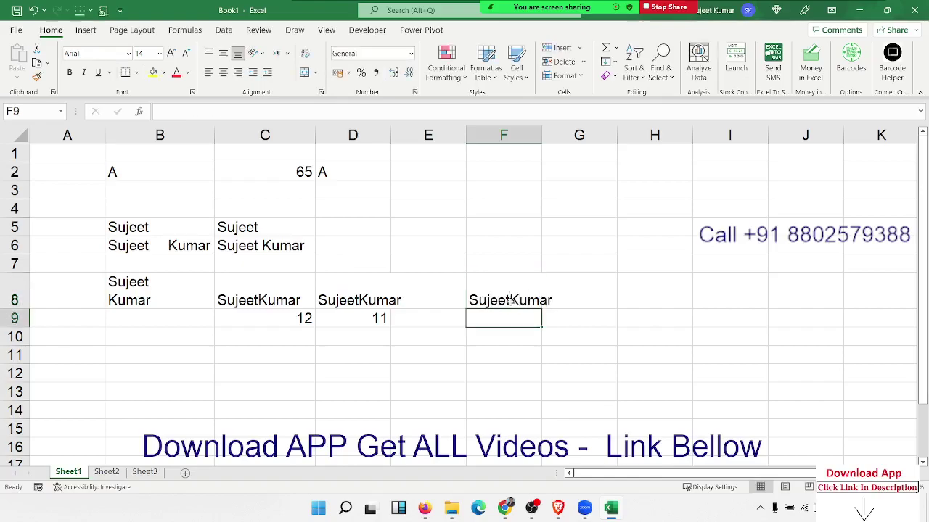
text(=)
key(Left)
key(Left)
key(Up)
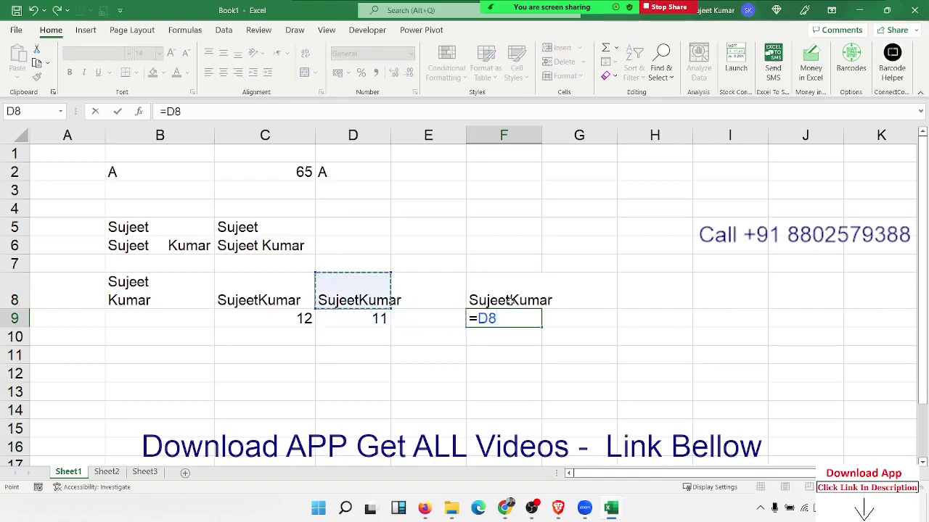
text(=)
key(Up)
key(Return)
key(Up)
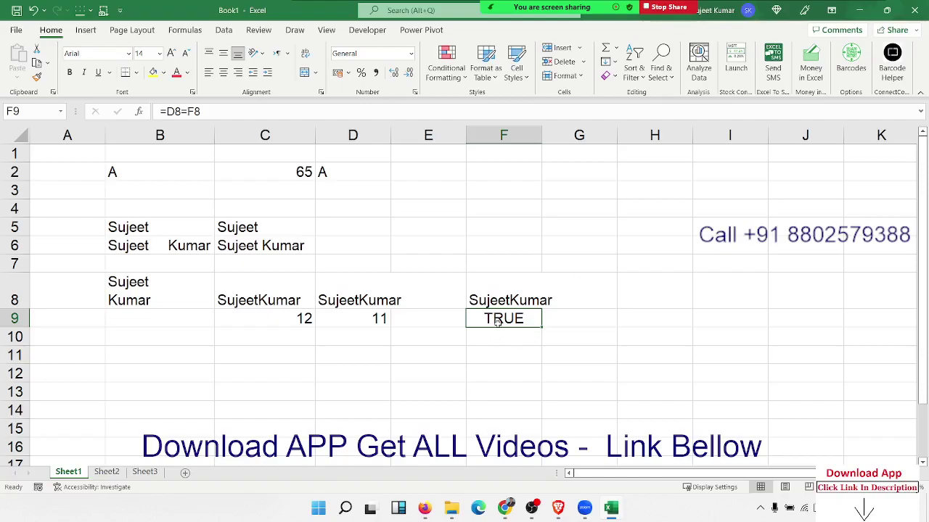
click(387, 316)
click(270, 317)
Review D9, B8, C6 and D6, confirming C6 holds =TRIM(B6) without extra spaces.
click(334, 317)
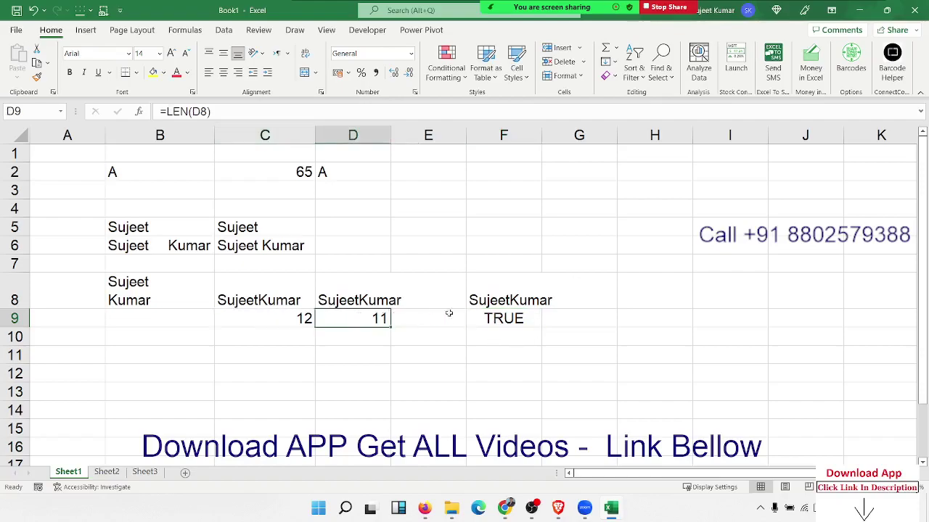
click(465, 317)
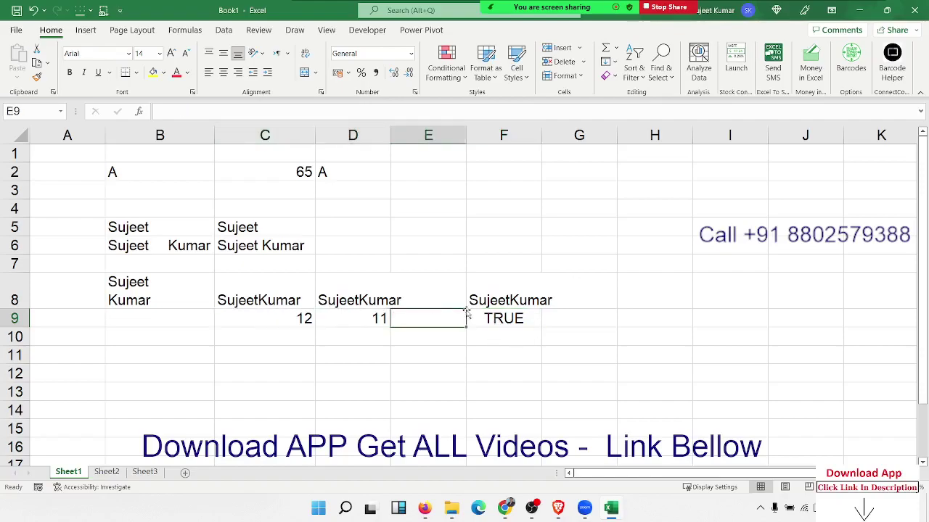
click(155, 303)
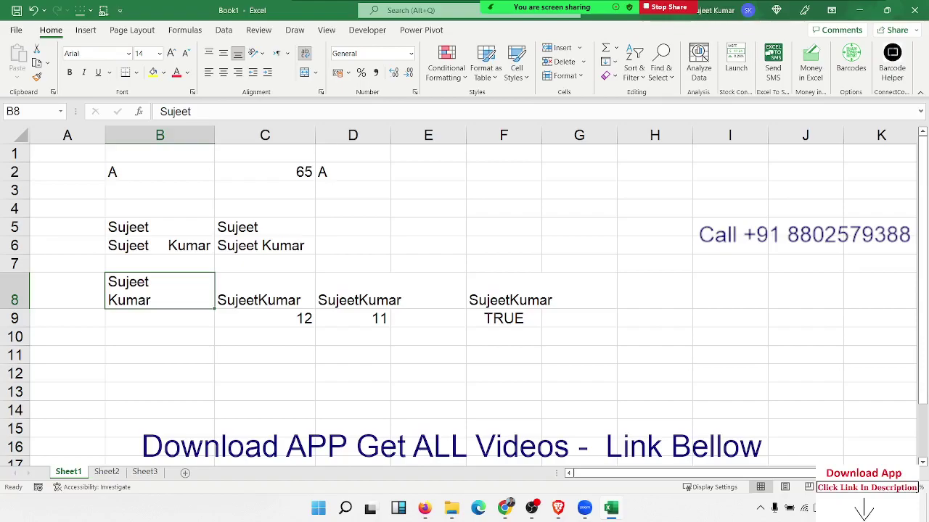
click(266, 238)
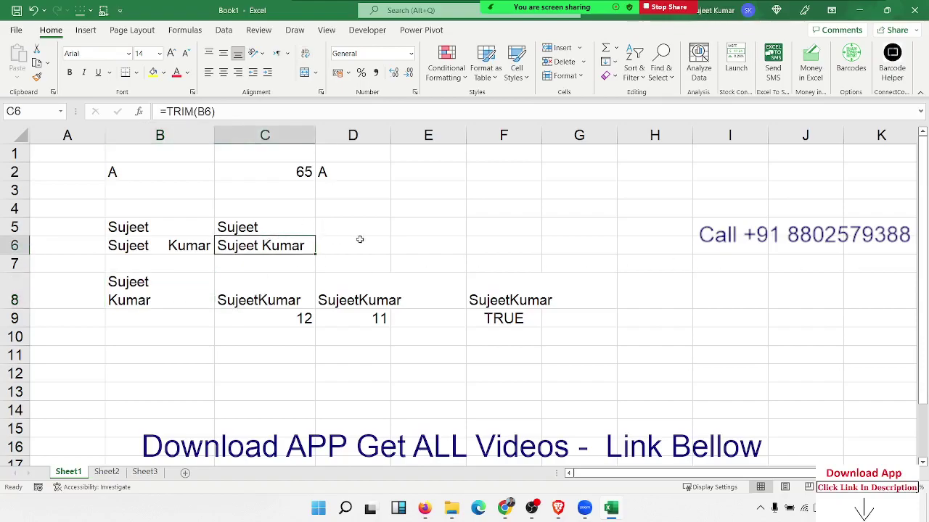
click(359, 240)
click(236, 250)
click(162, 293)
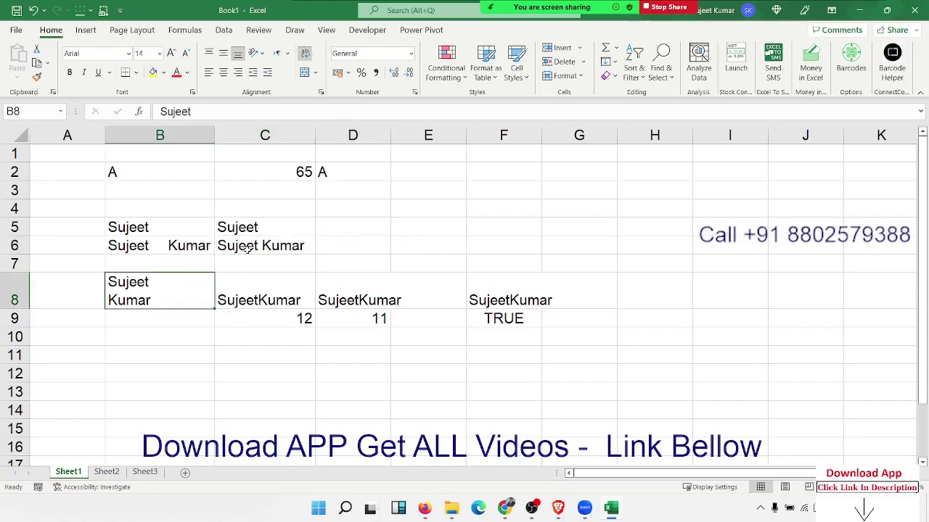
click(250, 249)
click(361, 253)
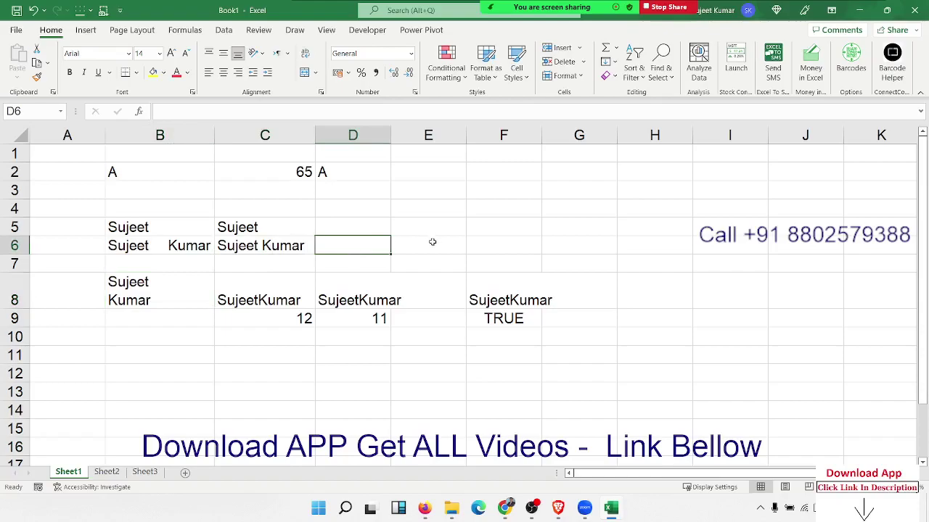
Enter 123.333.325 in H1 and widen column H to fit it.
click(634, 155)
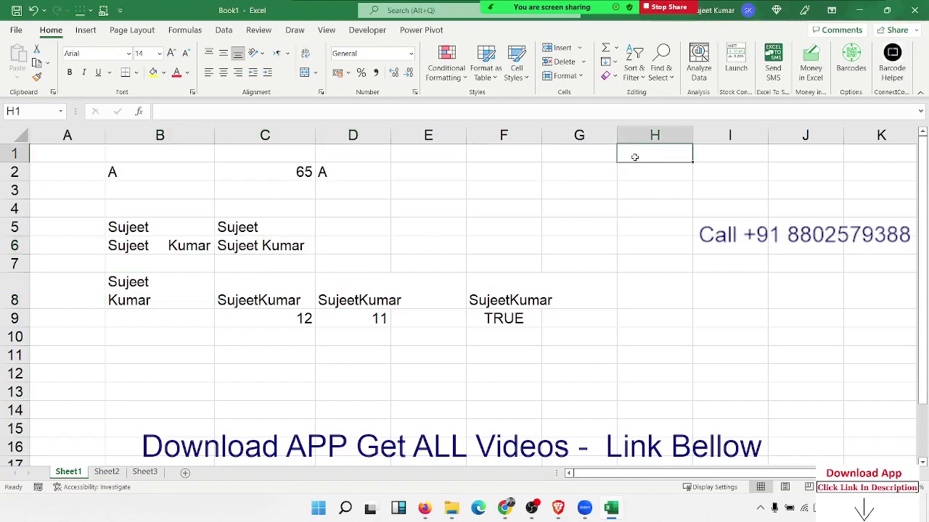
text(123.3369)
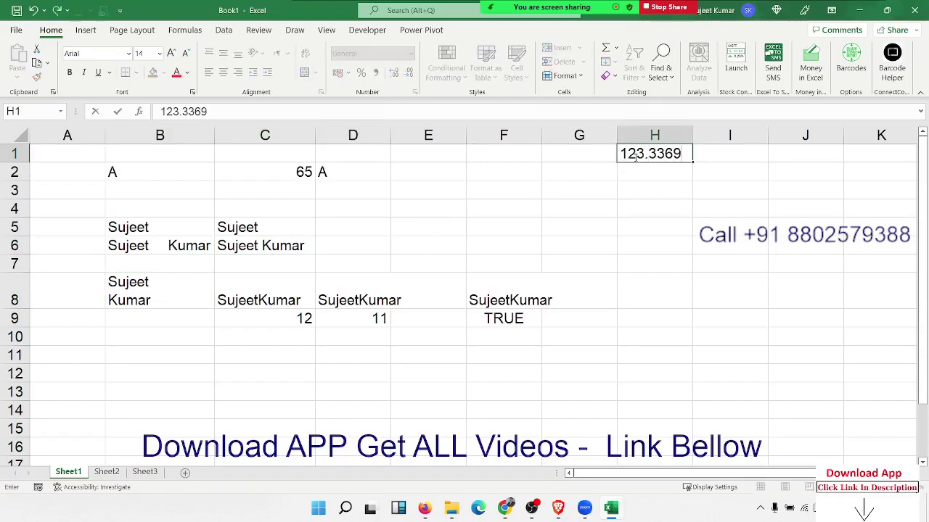
text(3)
key(BackSpace)
key(BackSpace)
key(BackSpace)
text(3)
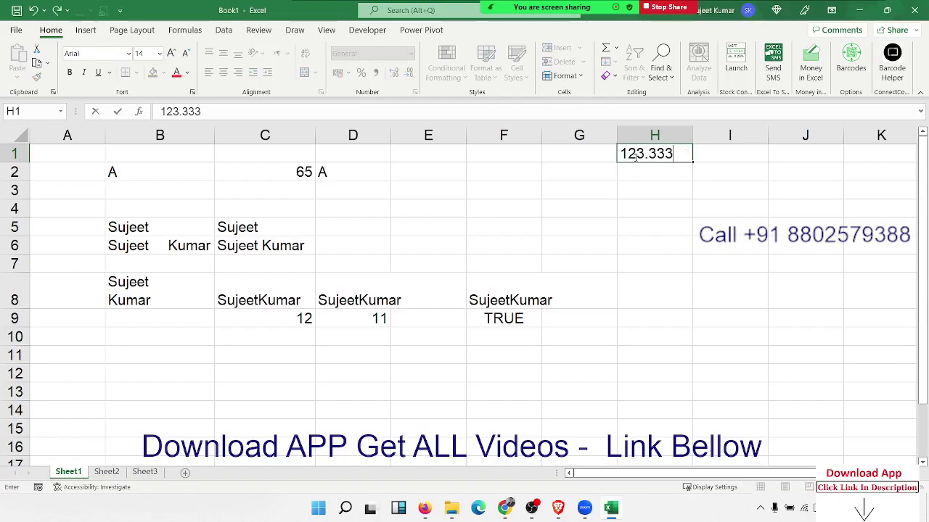
text(.325)
key(Return)
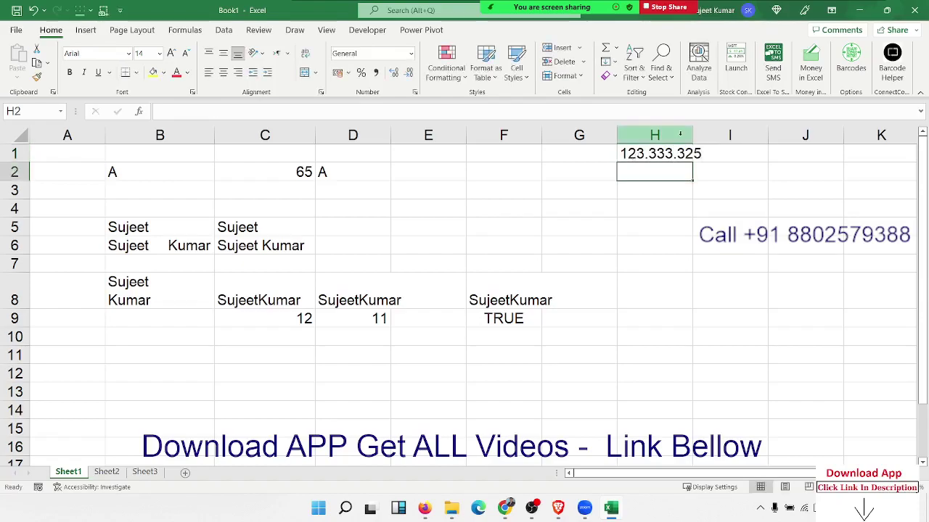
click(683, 135)
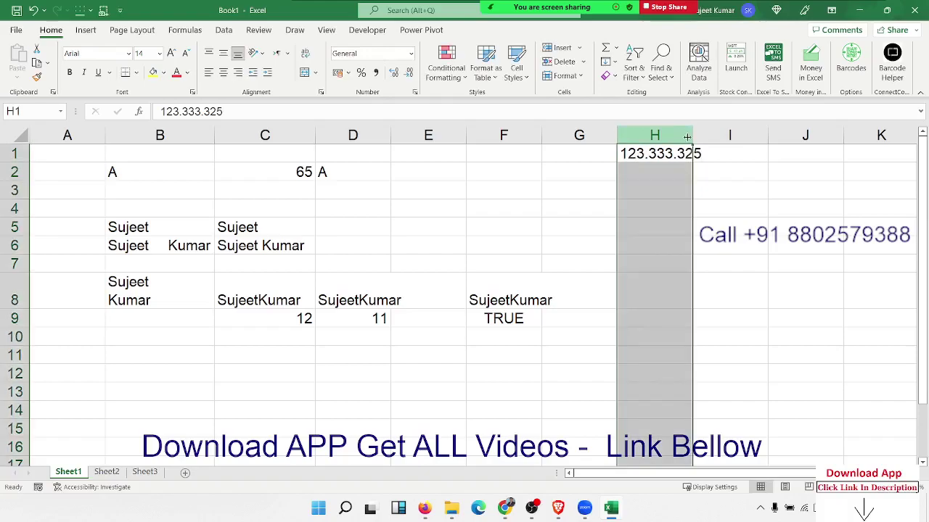
drag(686, 136, 703, 137)
Enter =SUBSTITUTE(H1,".","-") in H2, fixing the missing comma, to show 123-333-325.
click(702, 177)
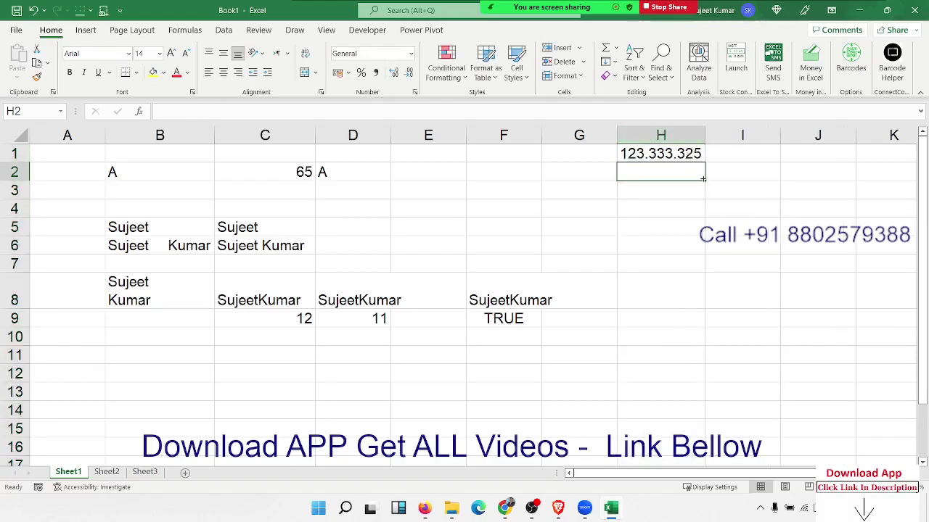
text(=su)
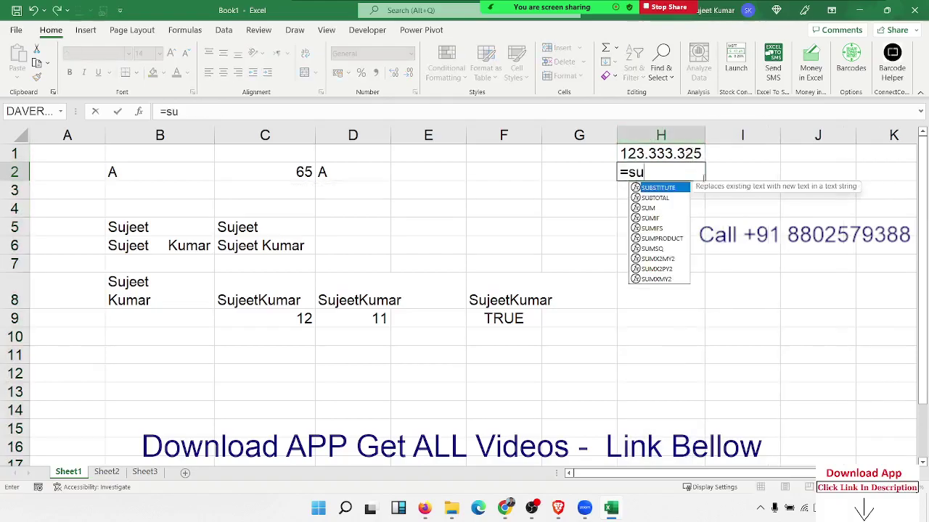
text(b)
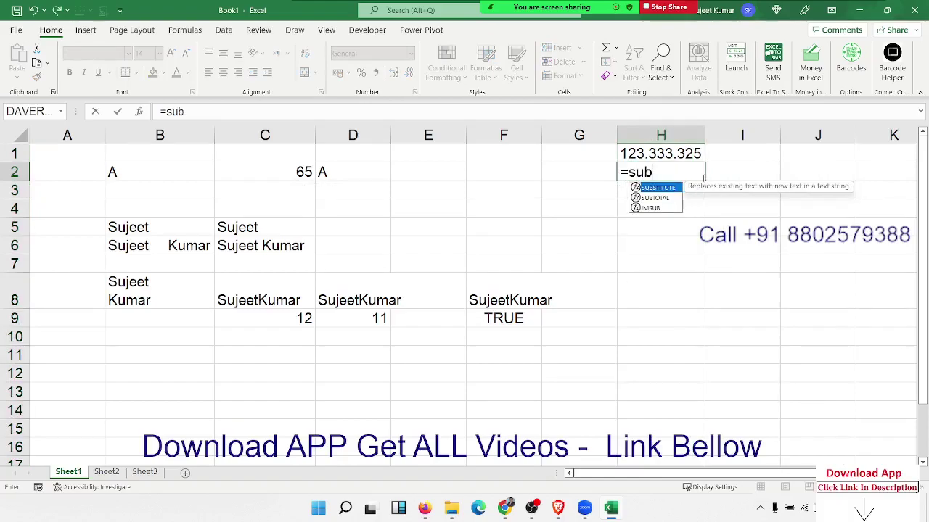
key(Tab)
key(Up)
text(,)
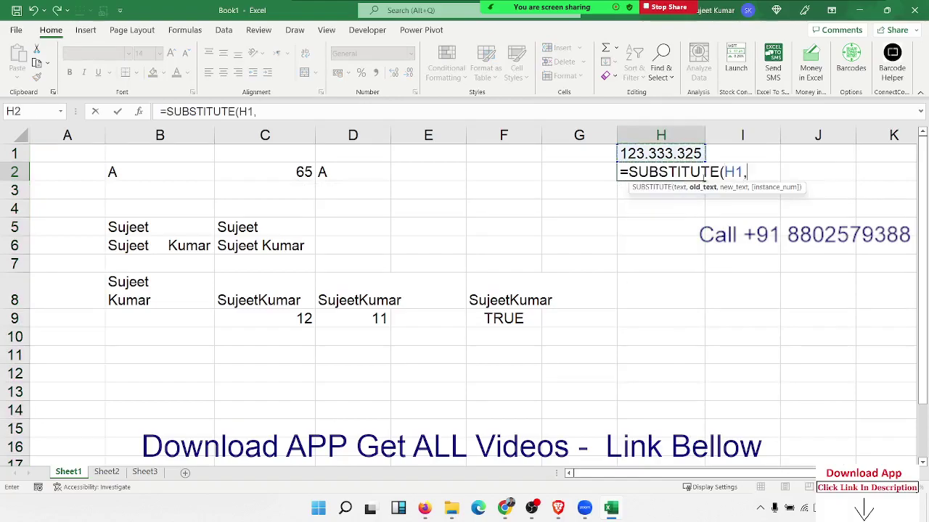
text(".)
text(",")
text(-"))
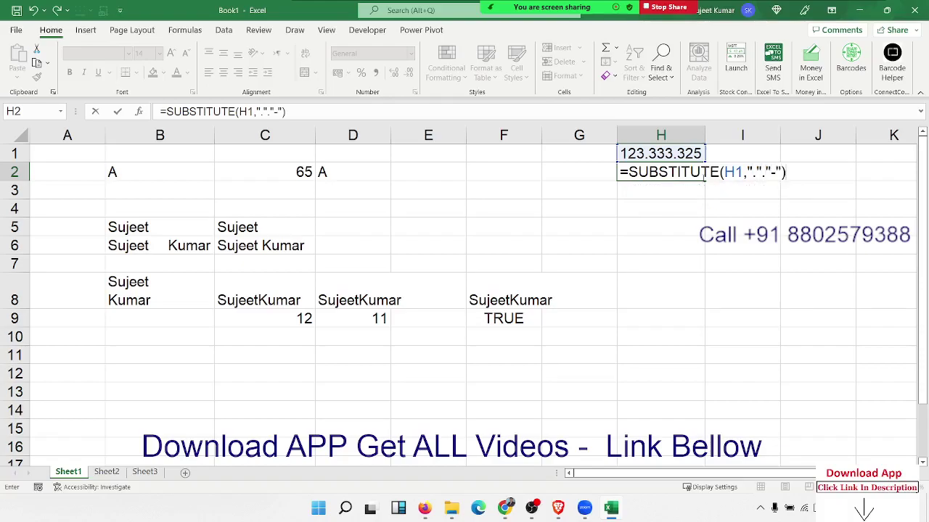
key(Return)
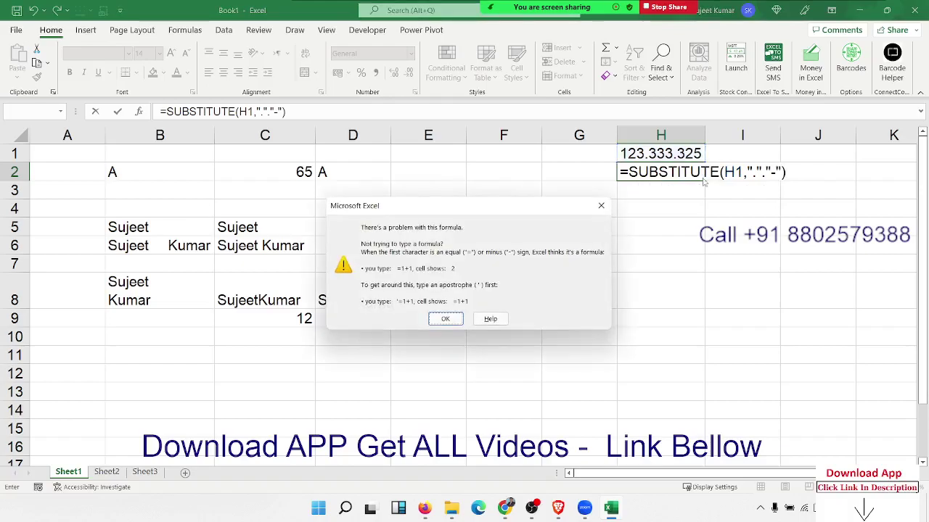
key(Return)
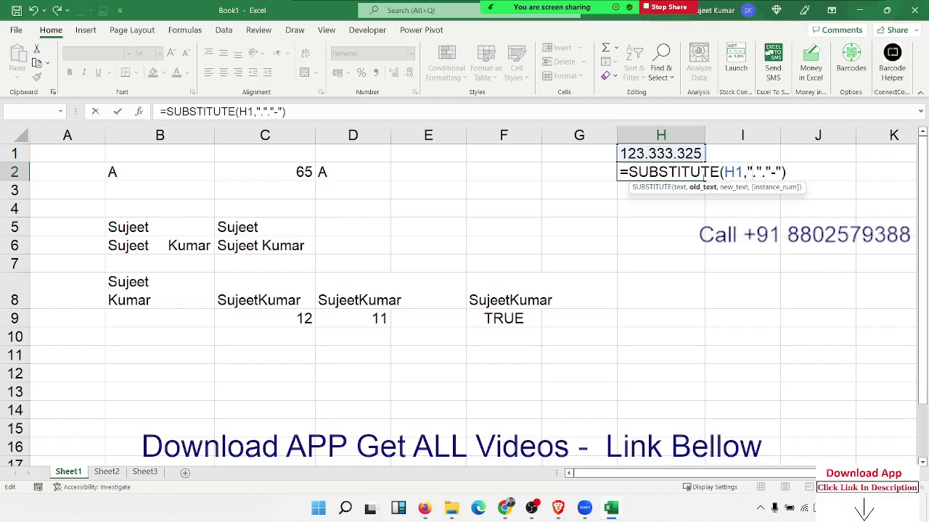
key(Right)
key(Right)
key(Right)
text(,)
key(Return)
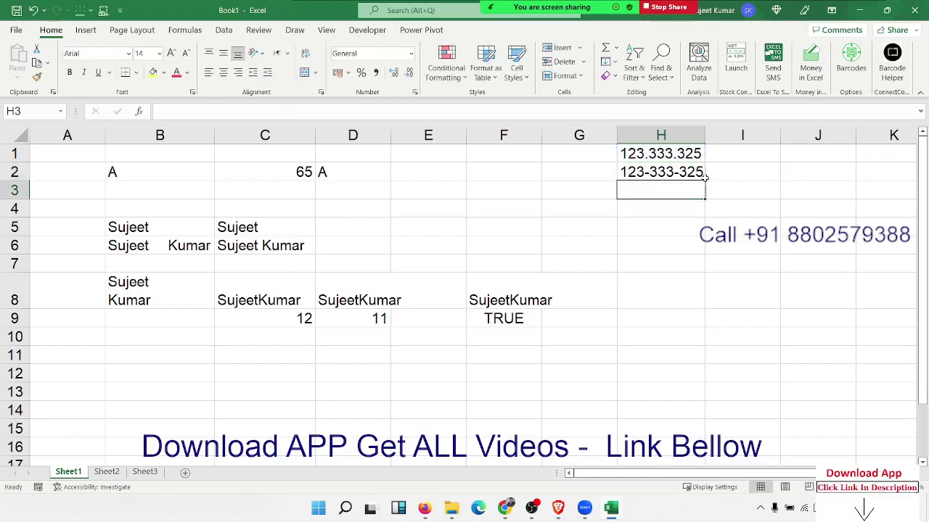
key(Up)
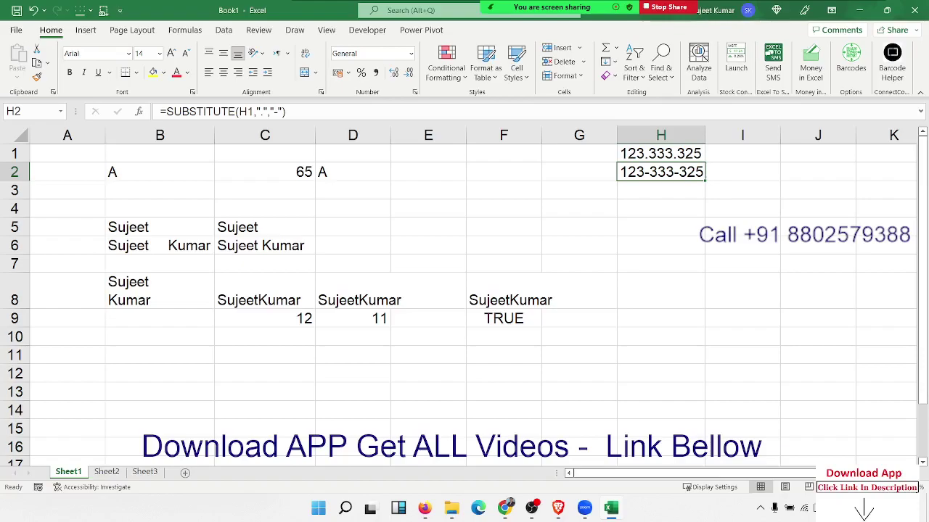
Compare H1 and H2, then start a REPLACE formula in H3 referencing H2.
click(678, 159)
click(669, 176)
click(666, 192)
text(=su)
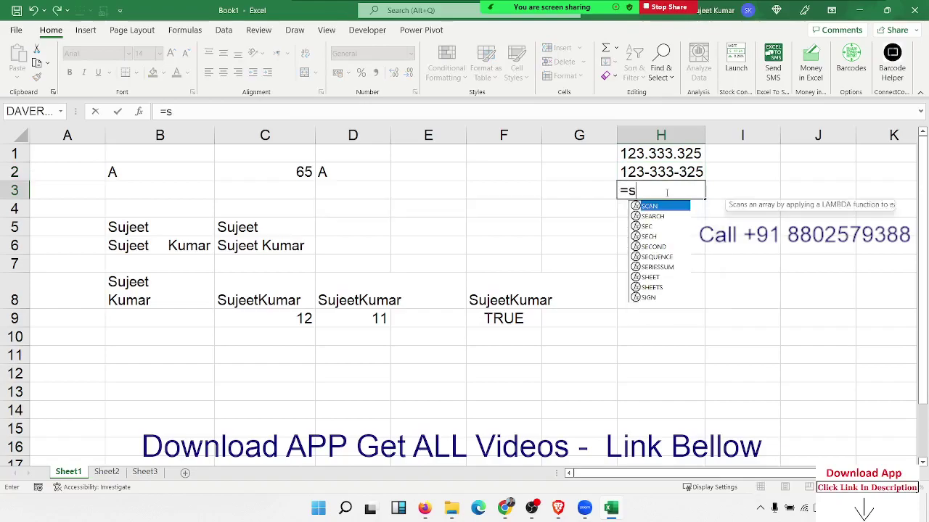
text(b)
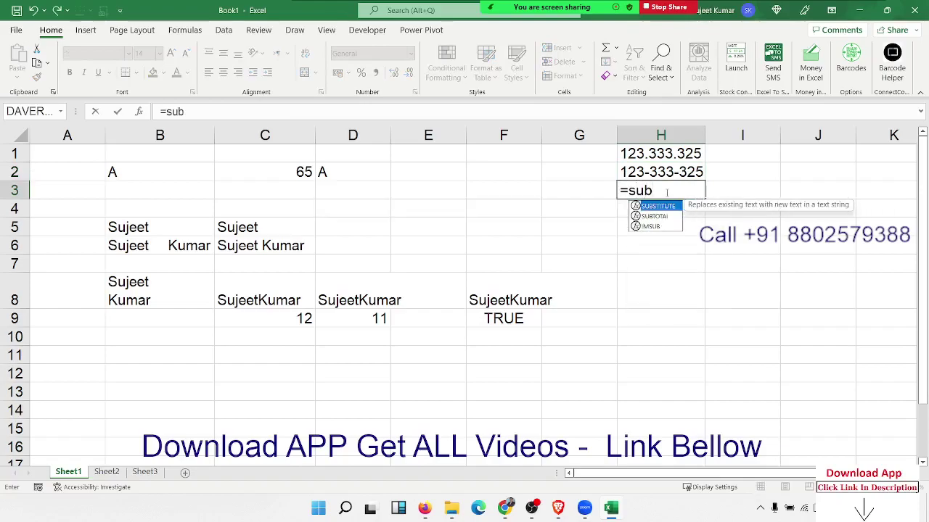
key(BackSpace)
key(BackSpace)
key(BackSpace)
text(r)
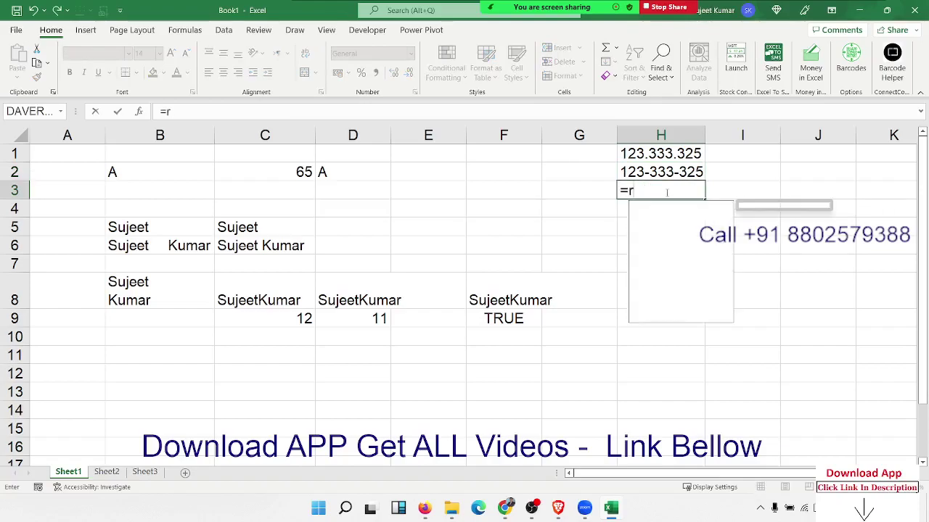
text(e)
key(Down)
key(Down)
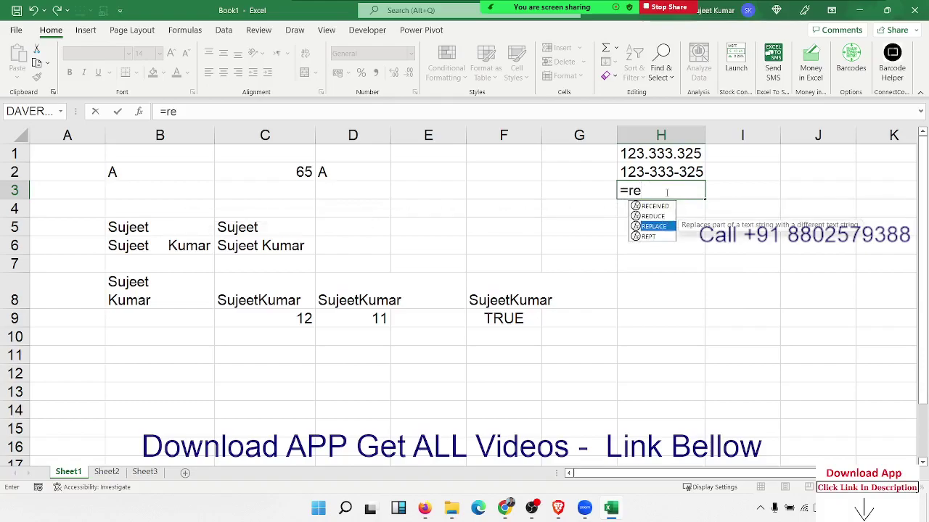
key(Tab)
key(Up)
Complete =REPLACE(H2,4,1,"/") in H3 so it shows 123/333-325.
text(,)
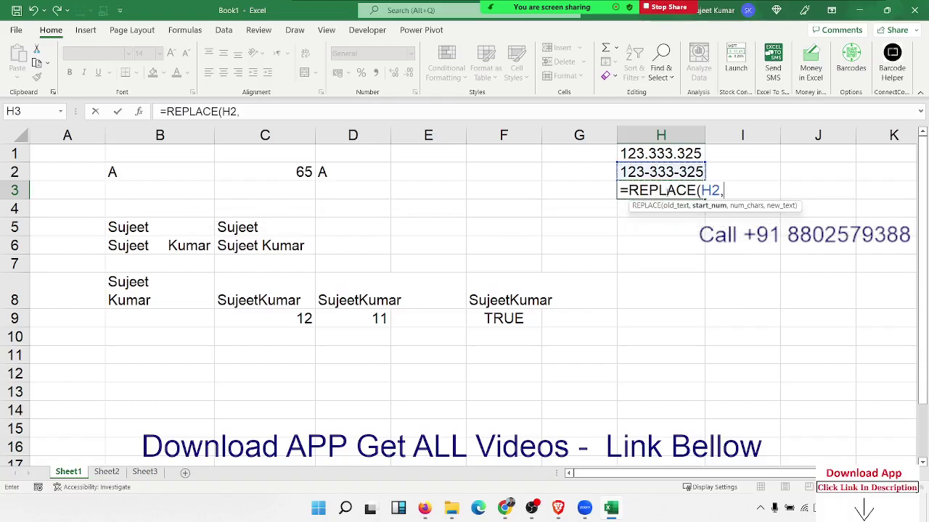
text(")
key(BackSpace)
text(4,)
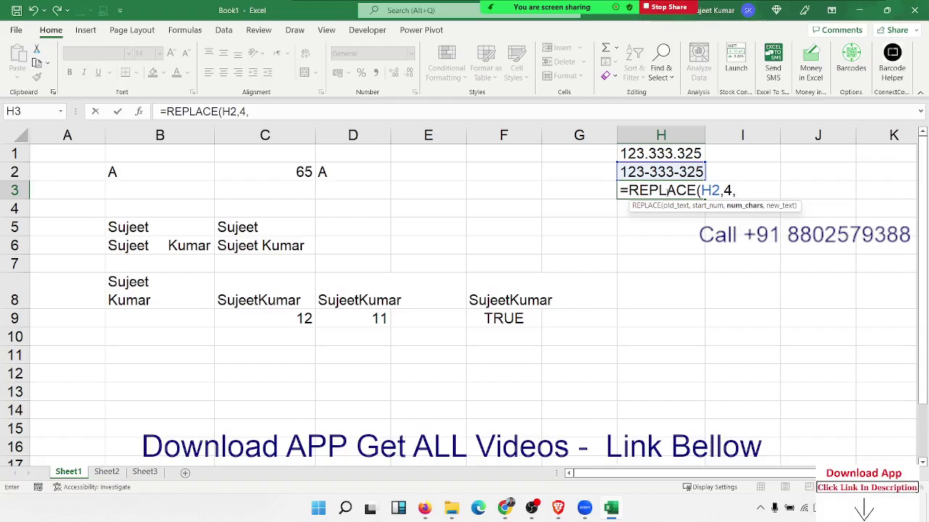
text(1,)
text("/")
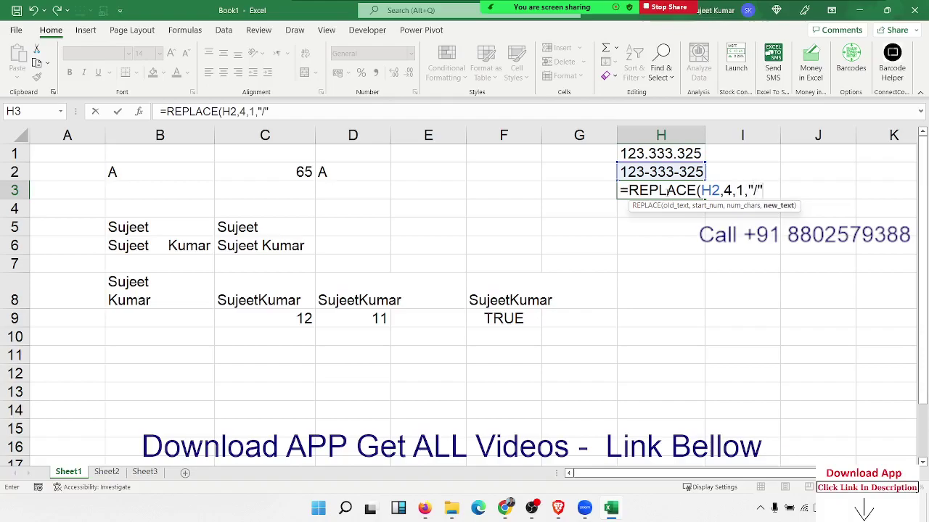
key(Return)
click(666, 192)
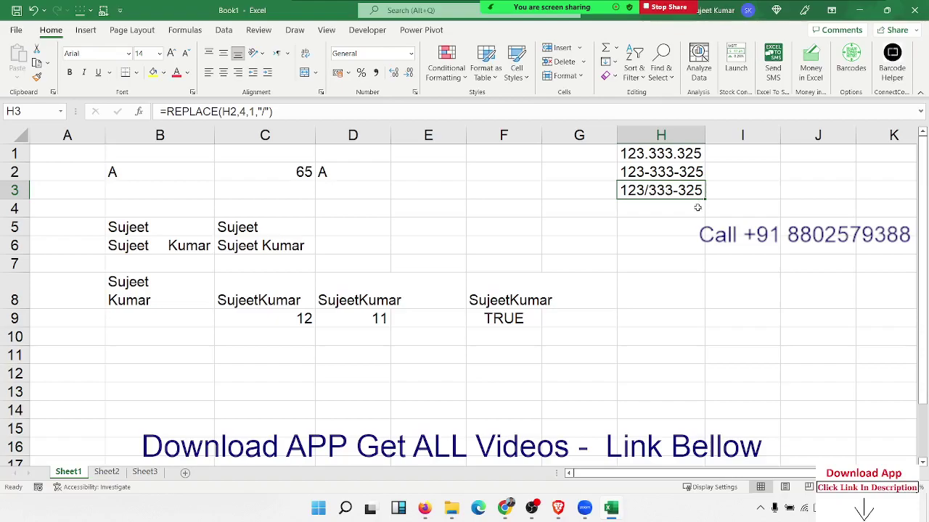
click(697, 208)
click(679, 192)
Start a SUBSTITUTE formula in B10 on B8's two-line text, then cancel it.
click(177, 305)
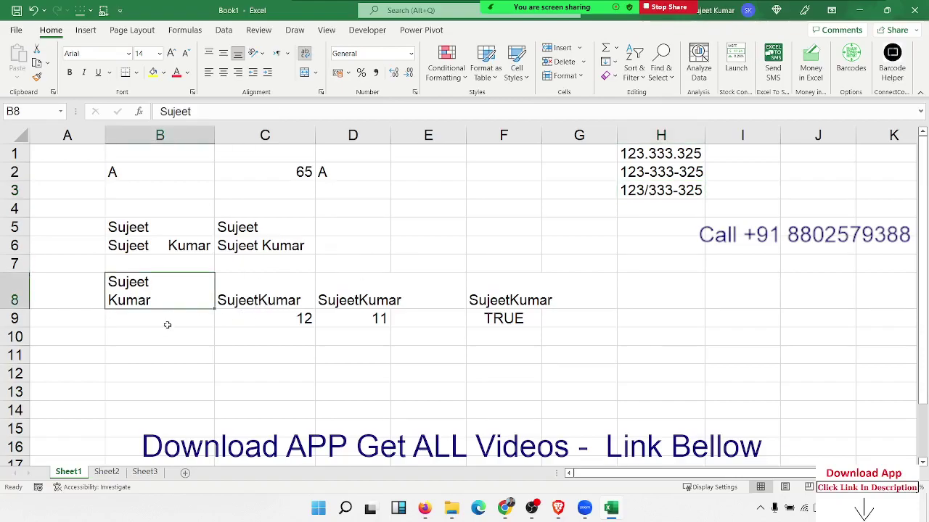
click(163, 332)
text(=s)
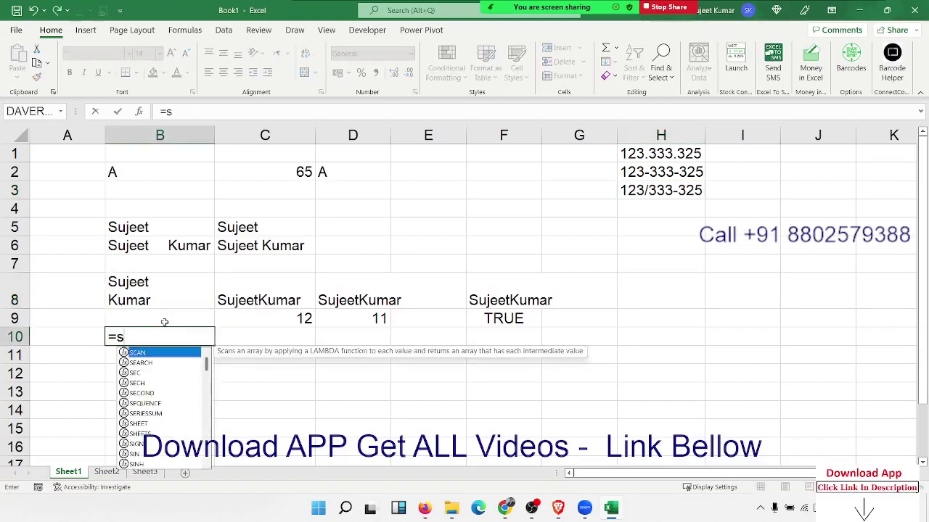
text(u)
key(Tab)
key(Up)
key(Up)
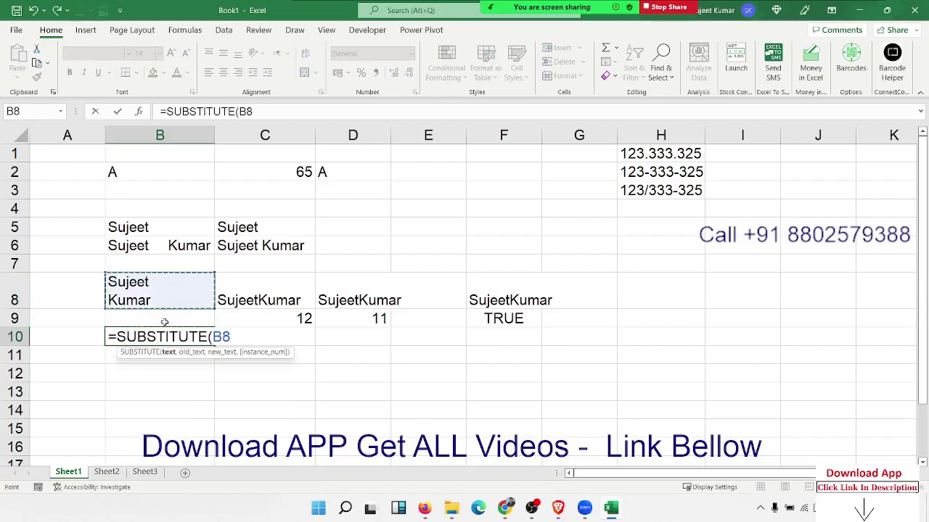
text(,")
key(alt+Return)
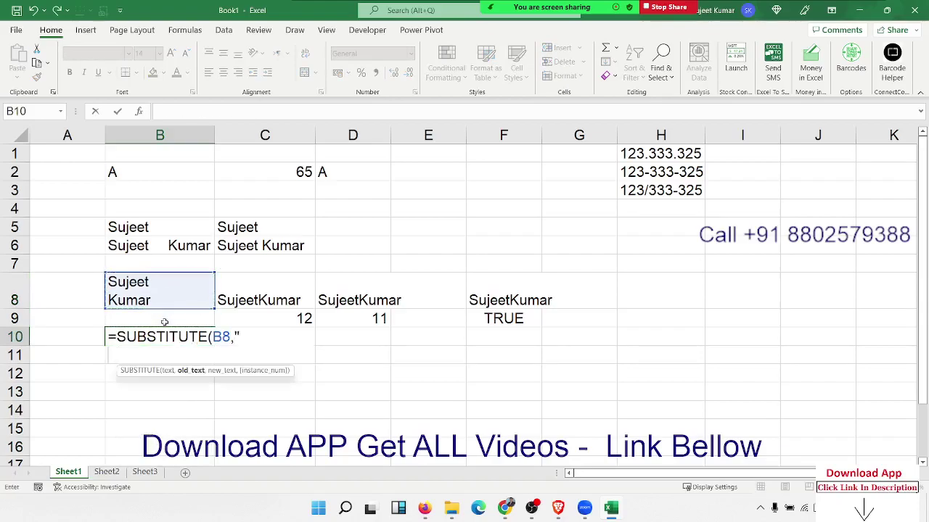
text(")
key(Escape)
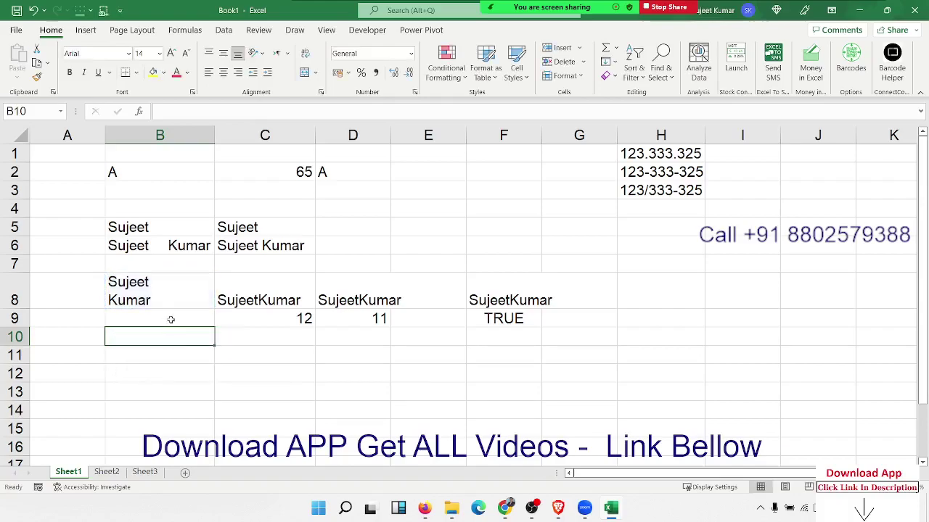
Enter a test value 3 in cell A11, then clear it again.
drag(379, 177, 182, 172)
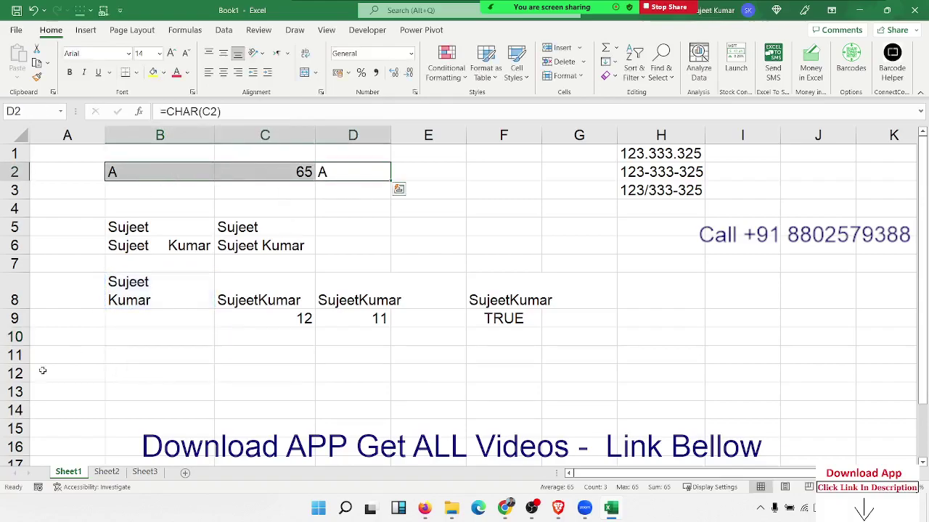
double_click(65, 353)
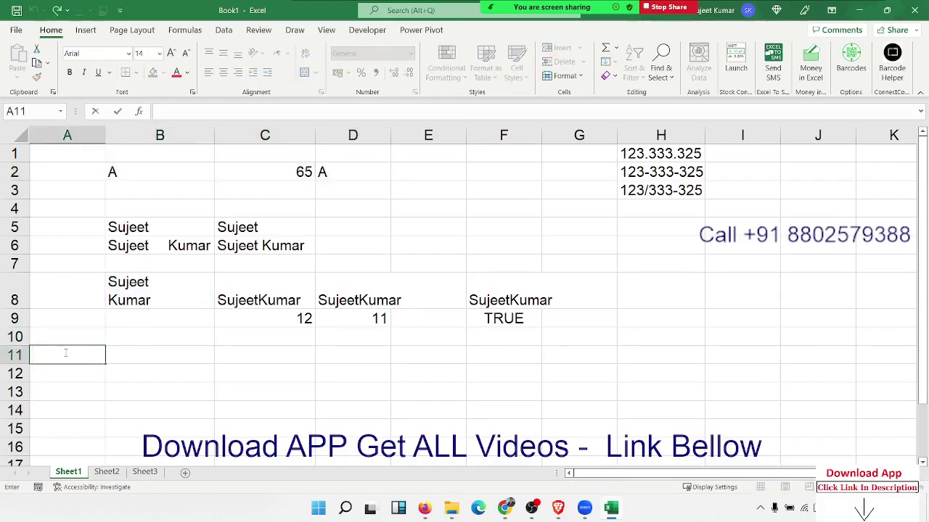
key(Escape)
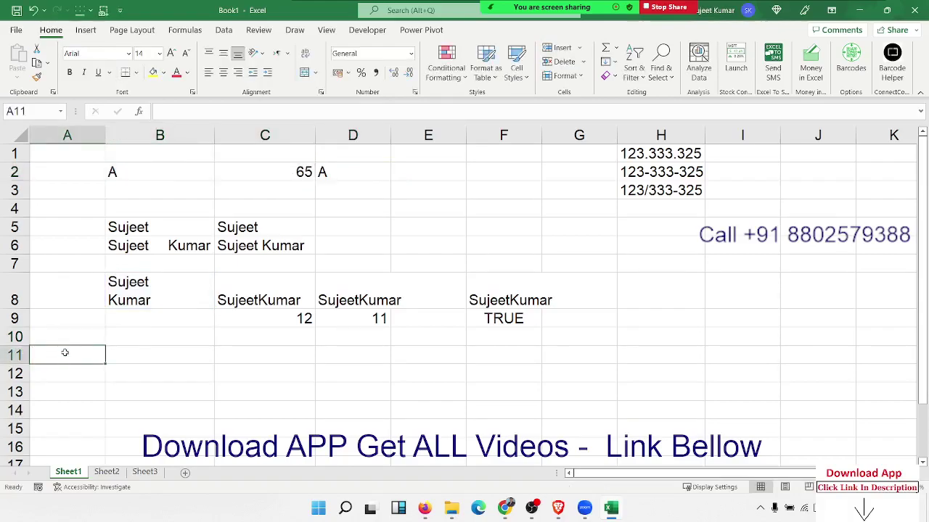
double_click(65, 353)
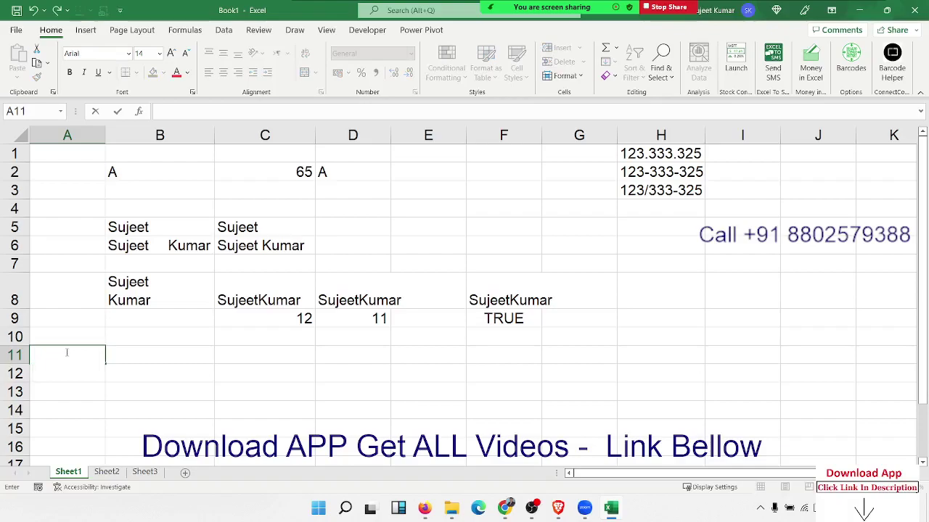
text(3)
key(Return)
click(66, 352)
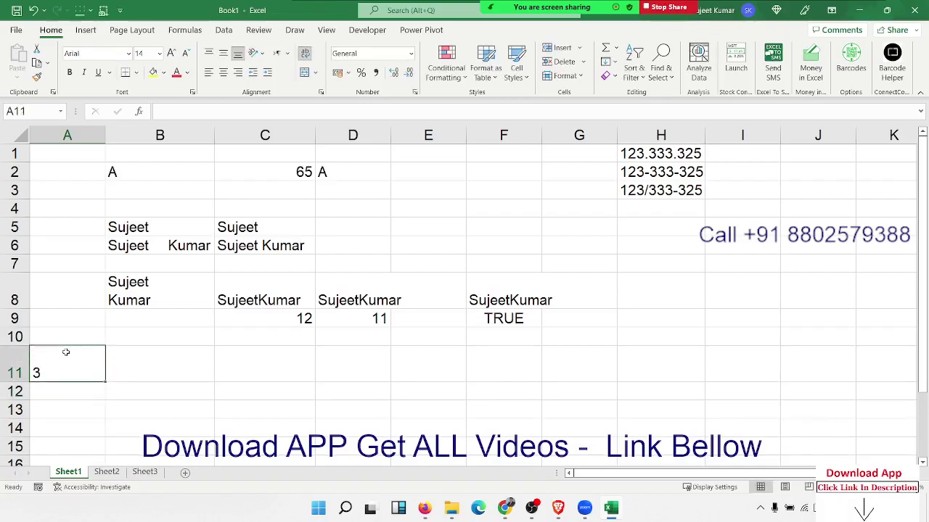
key(Delete)
key(Down)
key(Right)
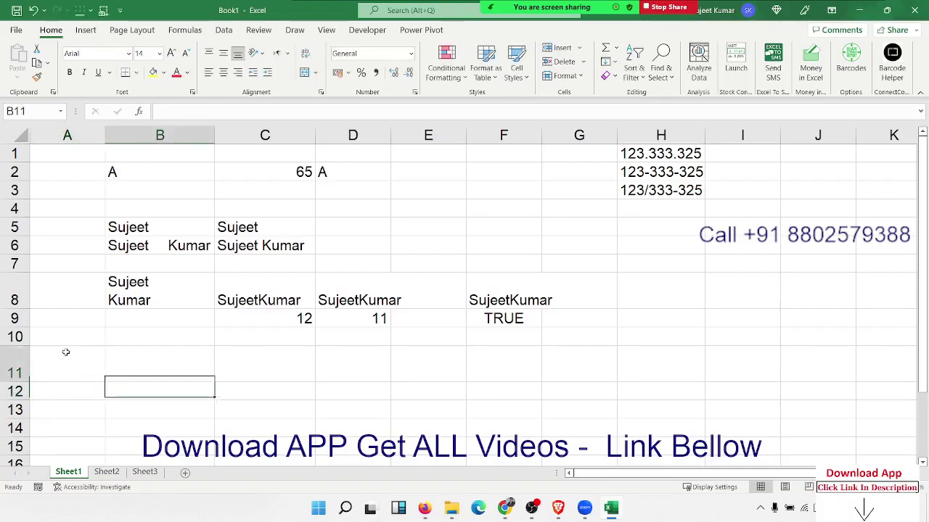
key(Up)
Enter =CODE(A11) in B11 to return the line-break code 10.
text(=cod)
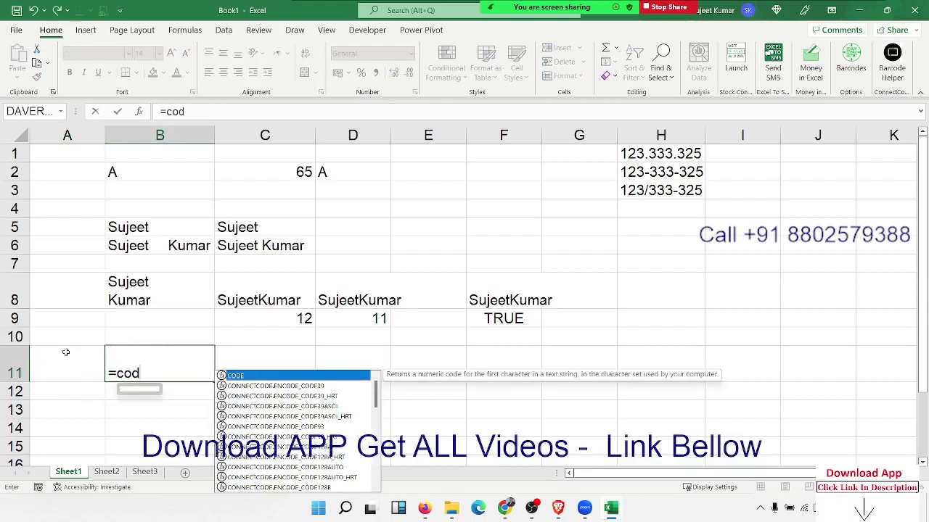
key(Tab)
click(66, 352)
key(Return)
key(Up)
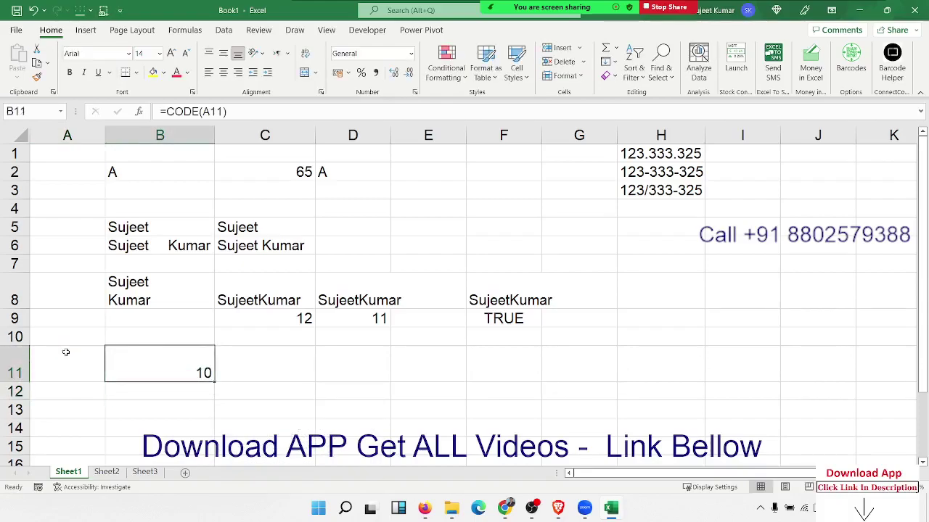
Enter =CHAR(10) in C11.
key(Right)
text(=c)
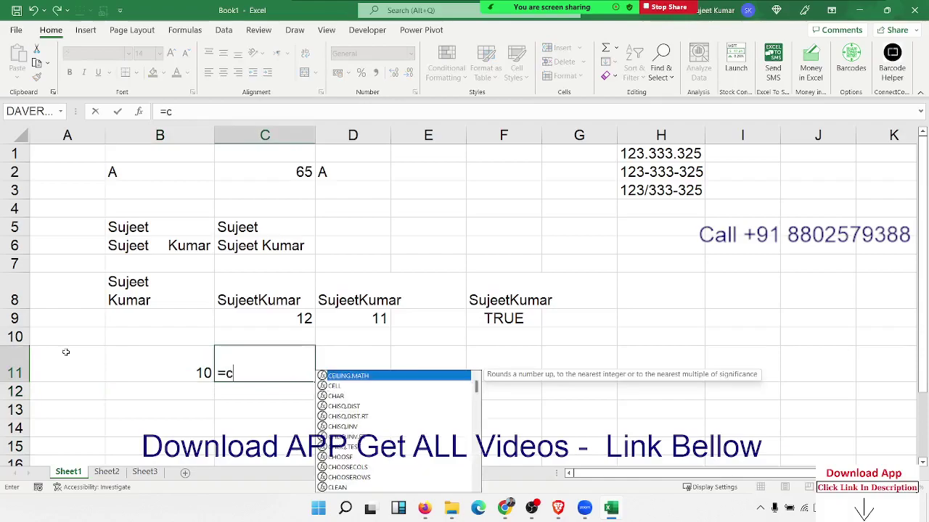
text(h)
key(Tab)
text(10)
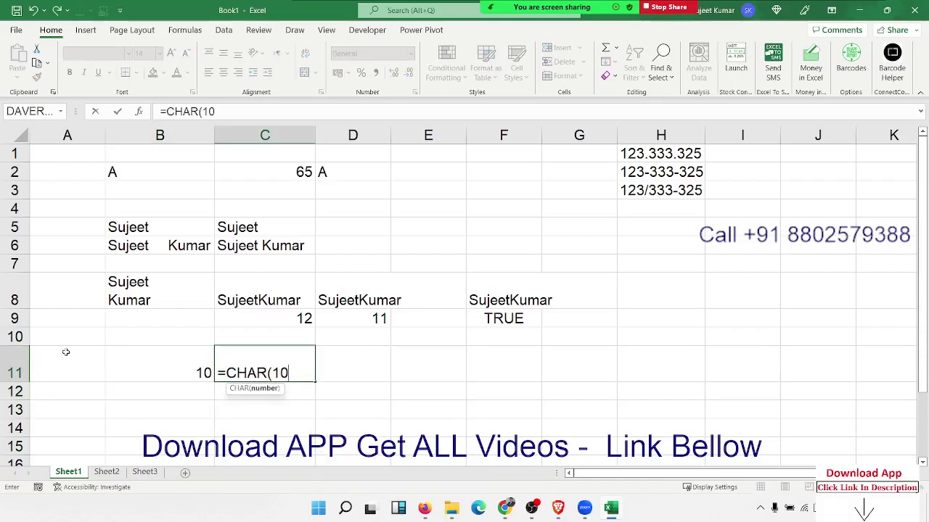
text())
key(Return)
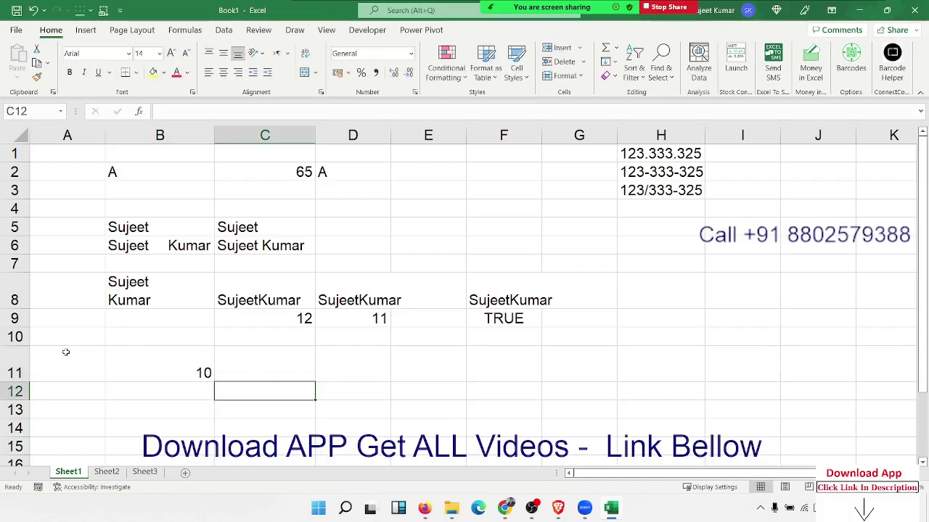
key(Up)
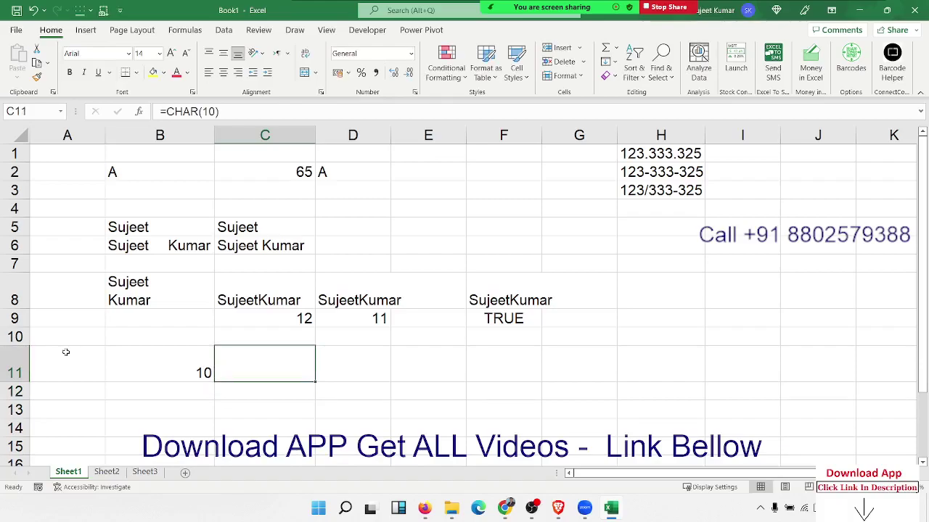
Enter =SUBSTITUTE(B8,CHAR(10)," ") in B10 to show the name on one line.
key(Up)
key(Up)
key(Left)
key(Down)
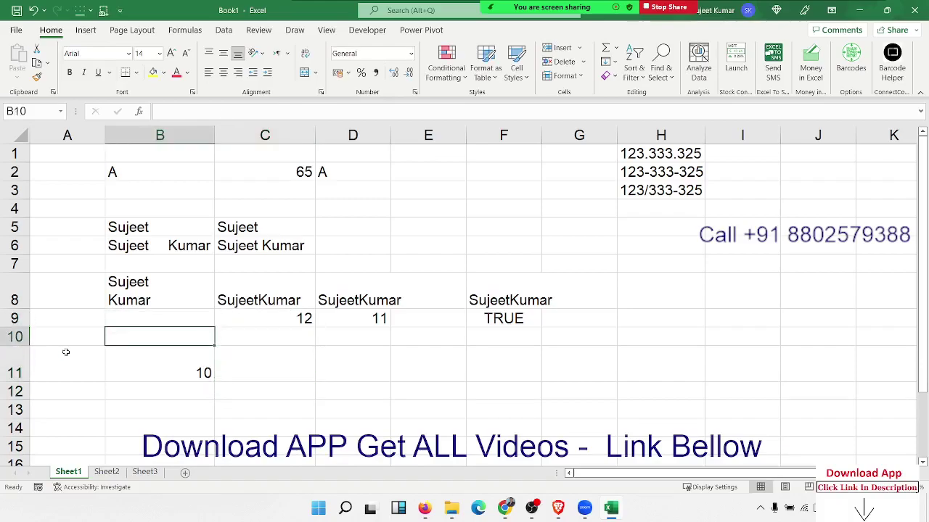
key(F2)
text(=sub)
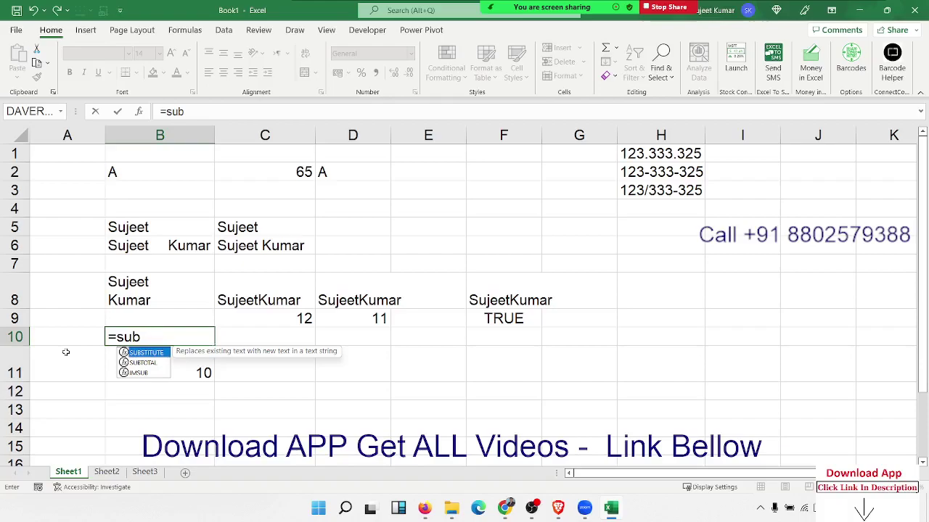
key(Tab)
key(Up)
key(Up)
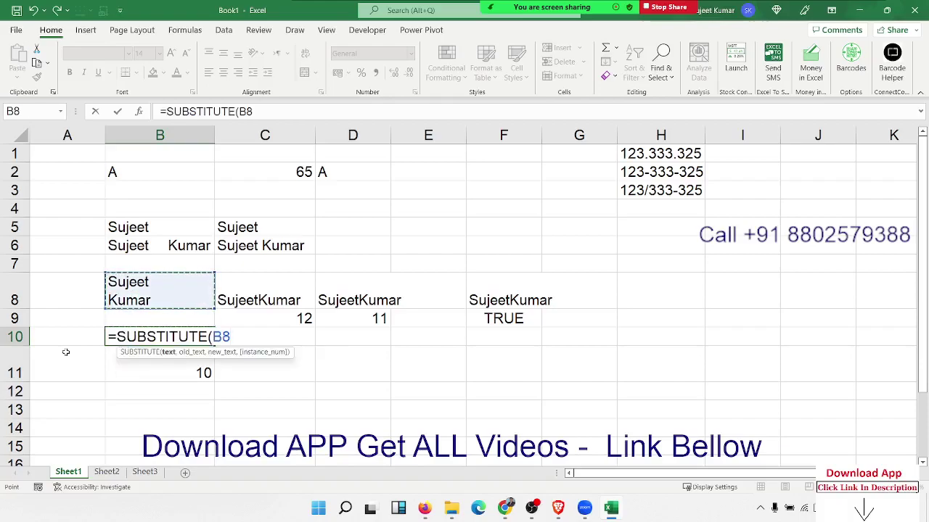
text(,ch)
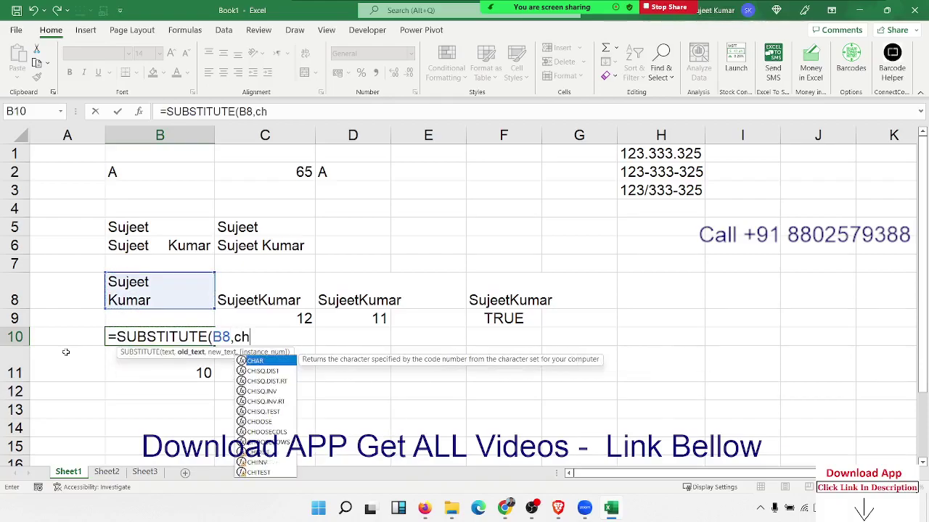
key(Tab)
text(10))
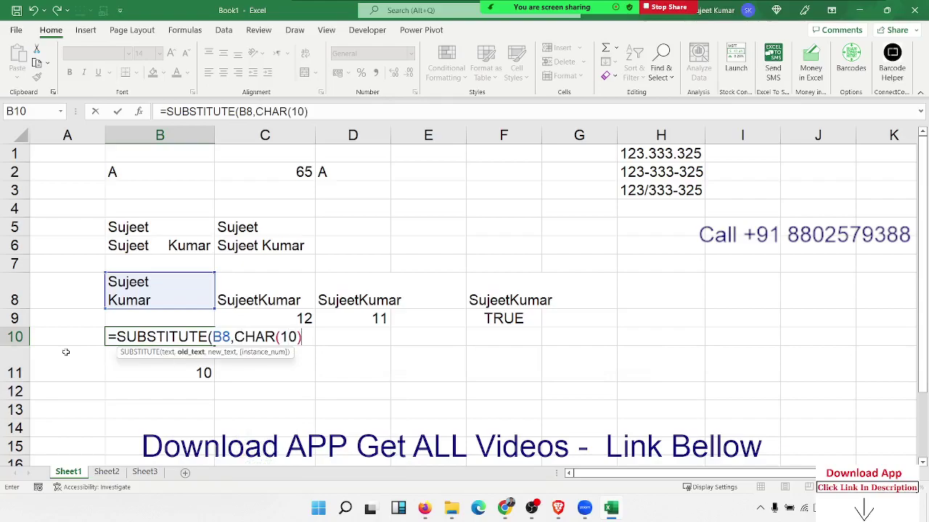
text(,")
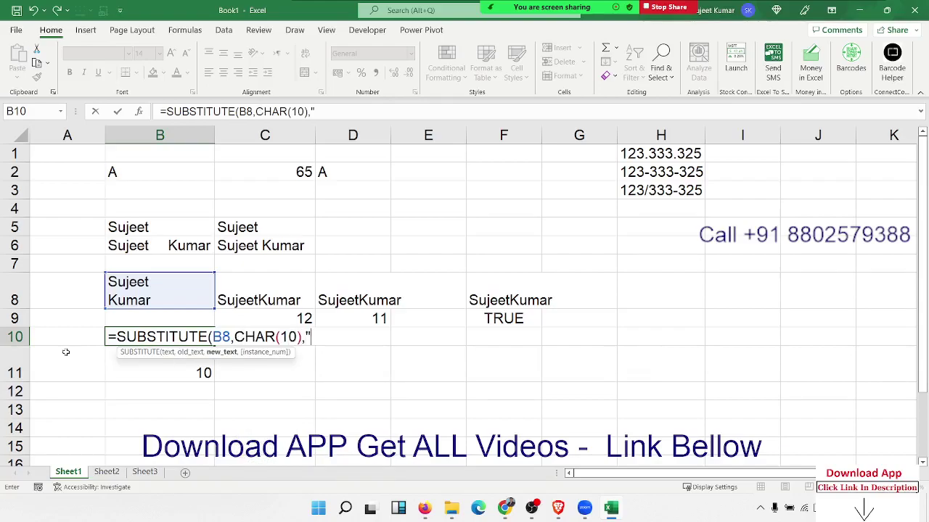
text( "))
key(Return)
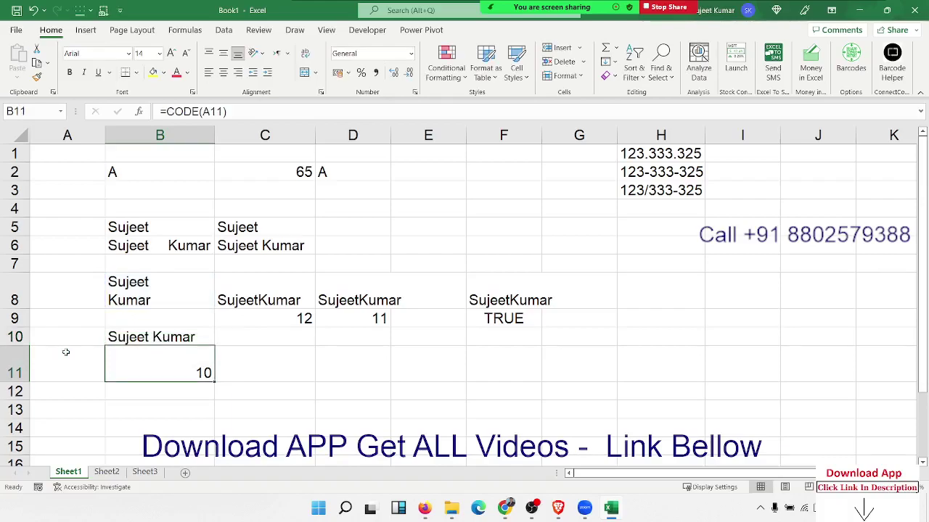
key(Up)
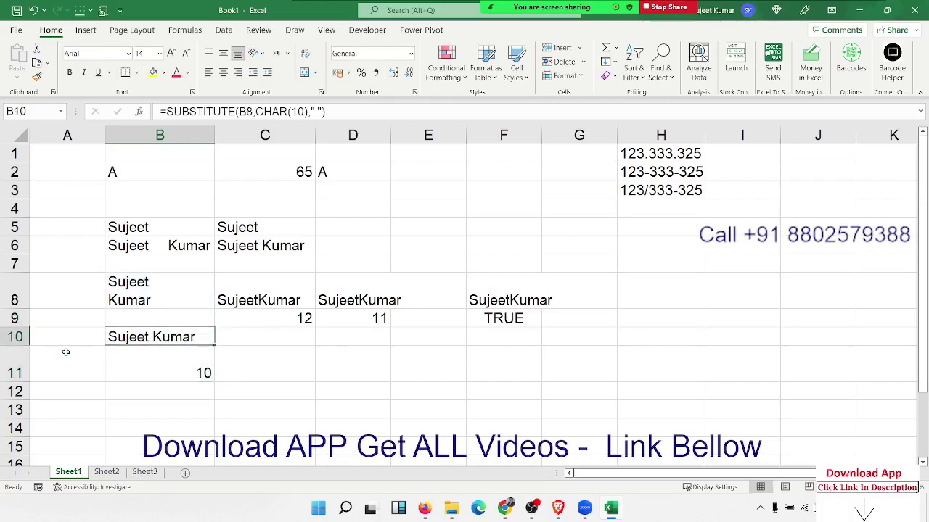
Enter the value 123.336.312 in cell B14.
key(Down)
key(Down)
key(Down)
key(Down)
key(Down)
key(Down)
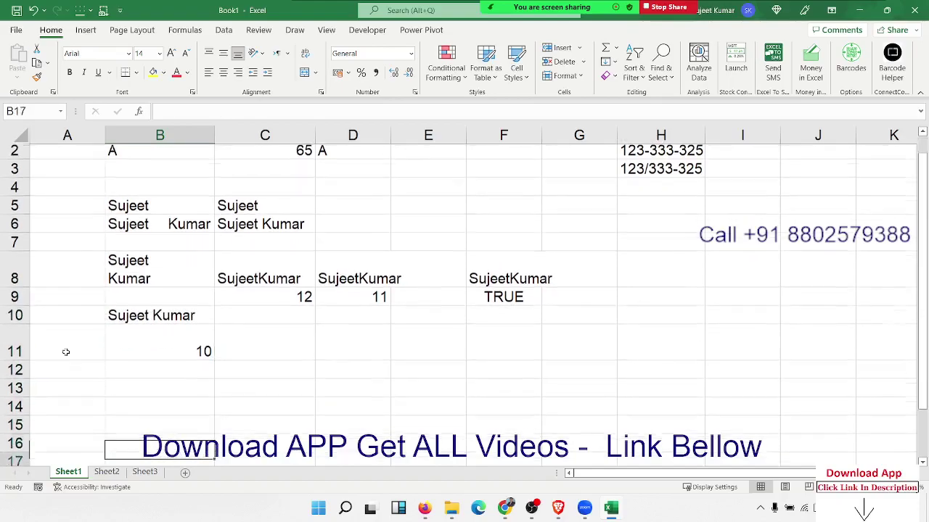
key(Down)
key(Down)
key(Down)
key(Up)
key(Down)
key(Down)
key(Down)
key(Down)
key(Down)
key(Down)
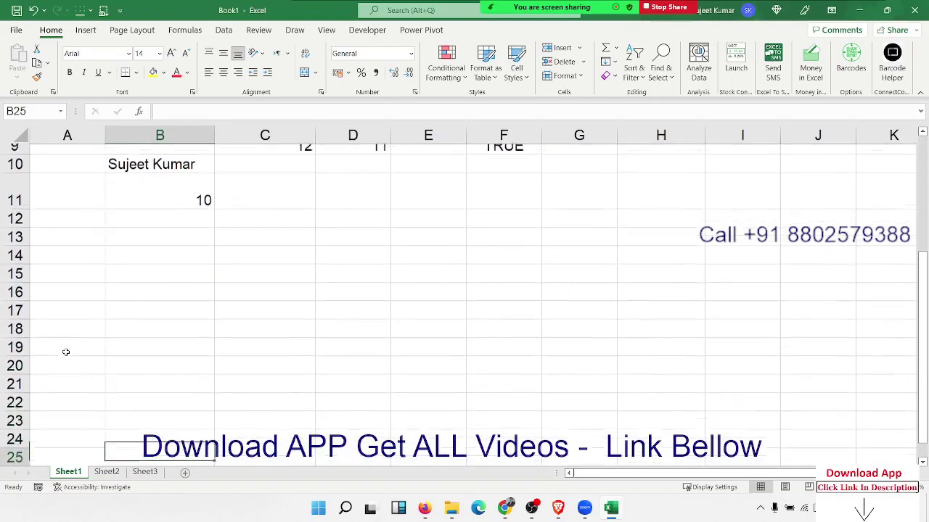
key(Up)
key(Up)
key(Up)
key(Up)
key(Up)
key(Up)
key(Up)
key(Up)
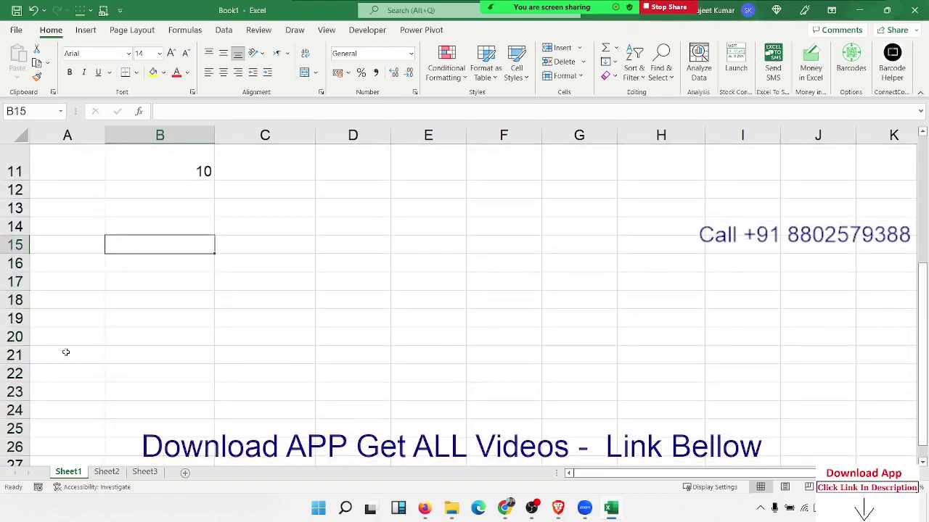
key(Up)
text(123.3)
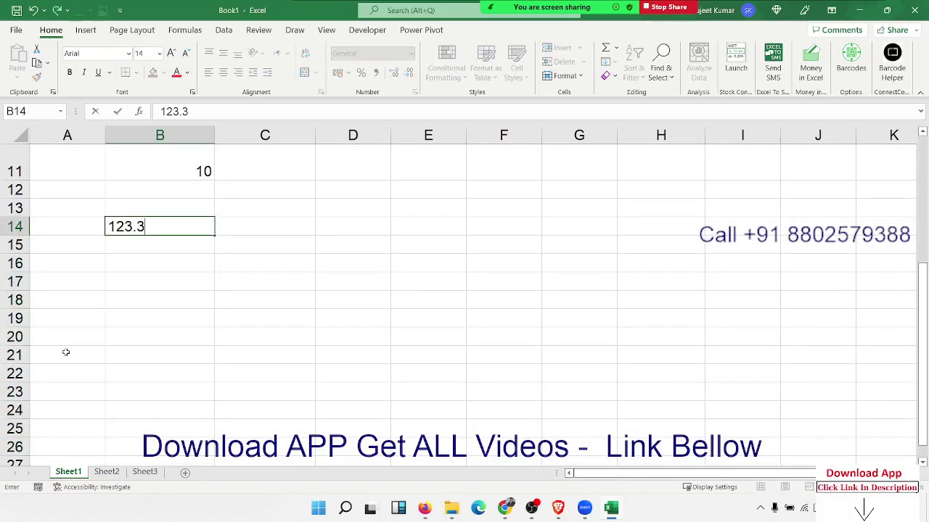
text(369)
key(BackSpace)
text(.312)
key(Tab)
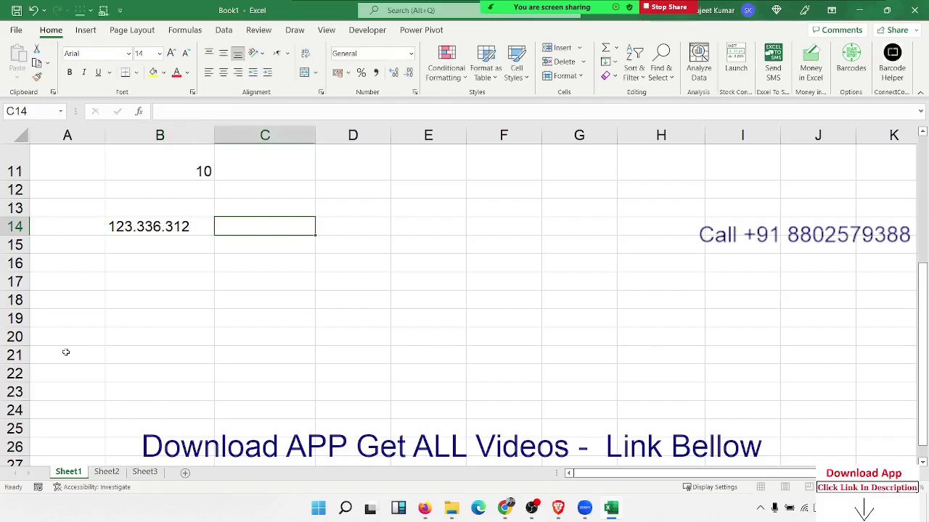
Enter =LEFT(B14,3) in C14 to show the first group 123.
text(=)
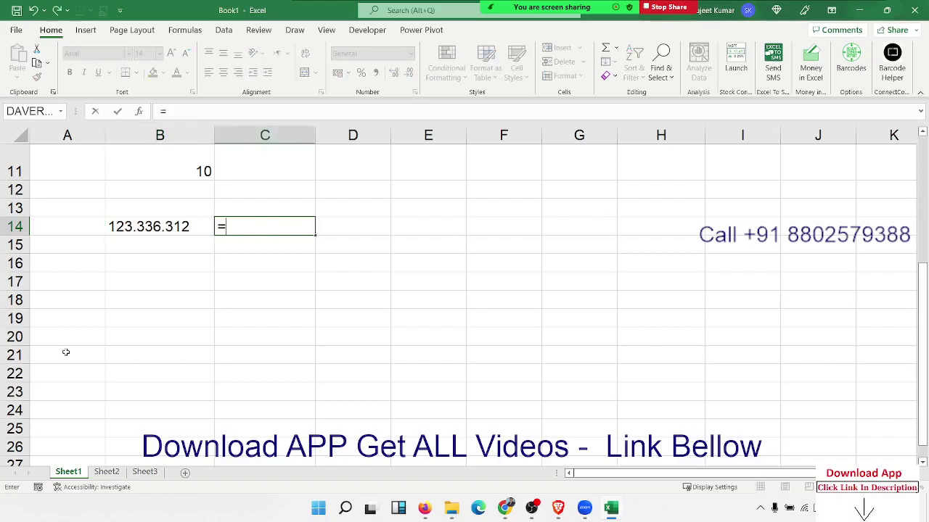
text(le)
key(Tab)
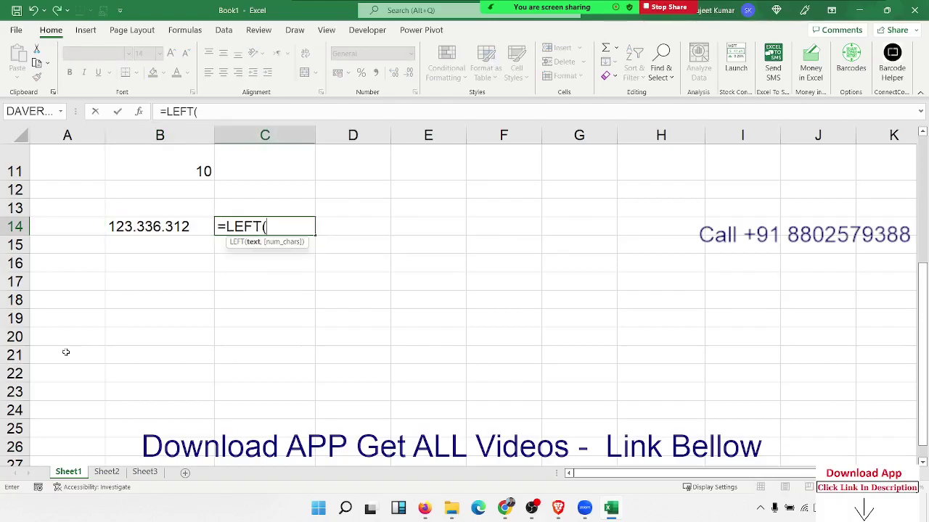
key(Left)
text(,3)
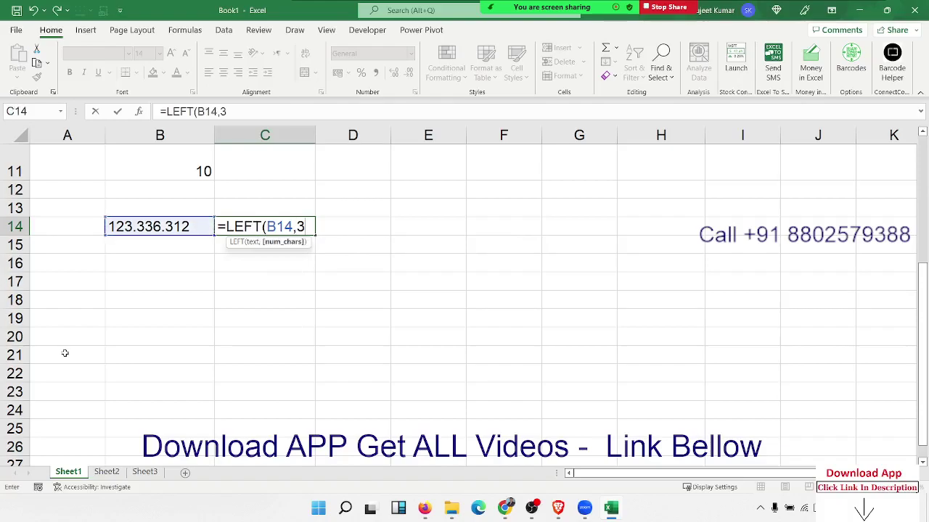
key(Return)
key(Up)
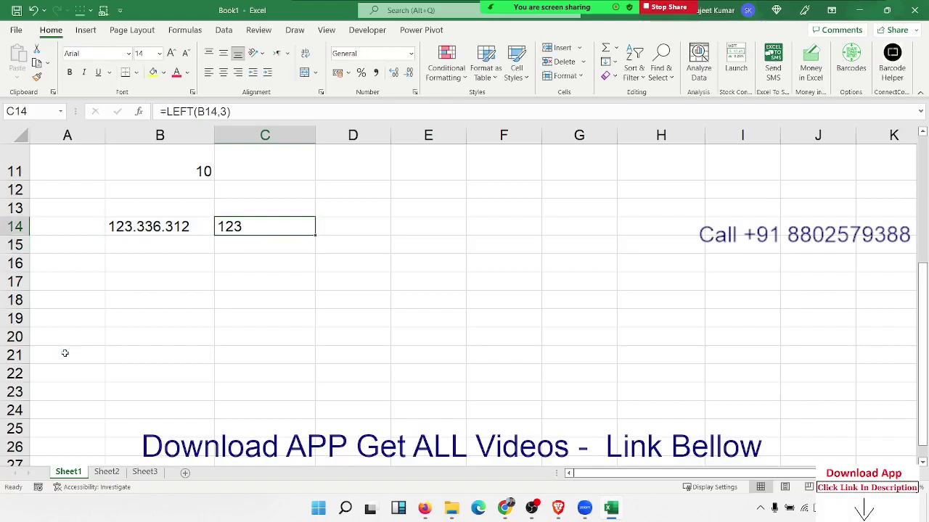
Enter =MID(B14,5,3) in D14 to show the middle group 336.
key(Right)
key(Right)
text(=mi)
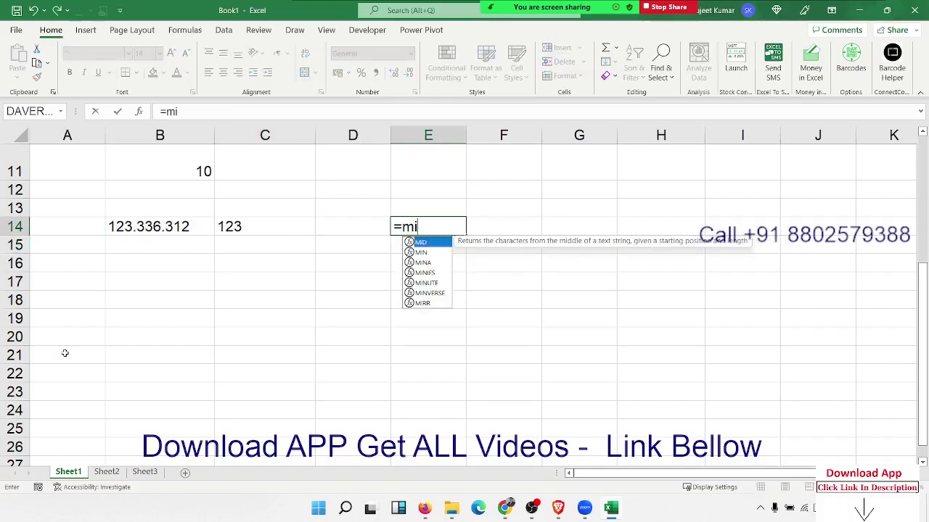
text(d)
key(Tab)
key(Left)
key(Left)
key(Left)
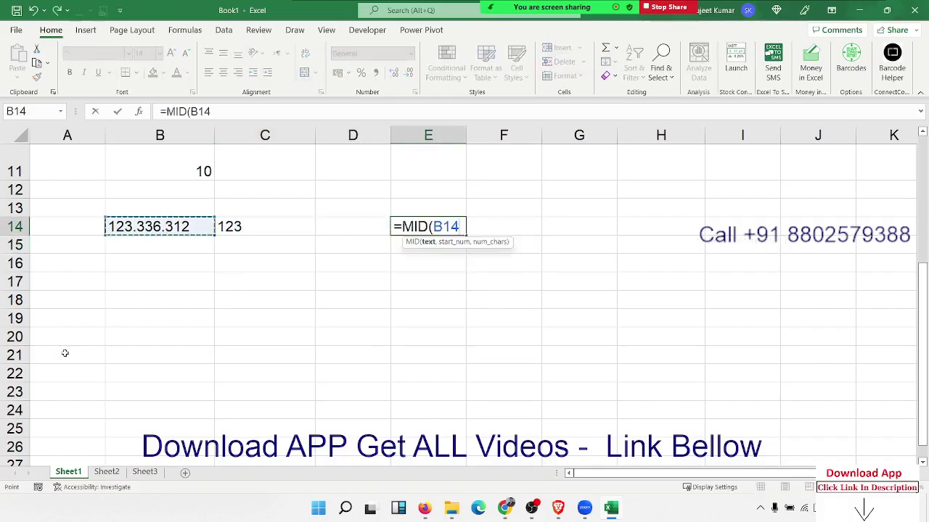
key(Escape)
key(Left)
text(=)
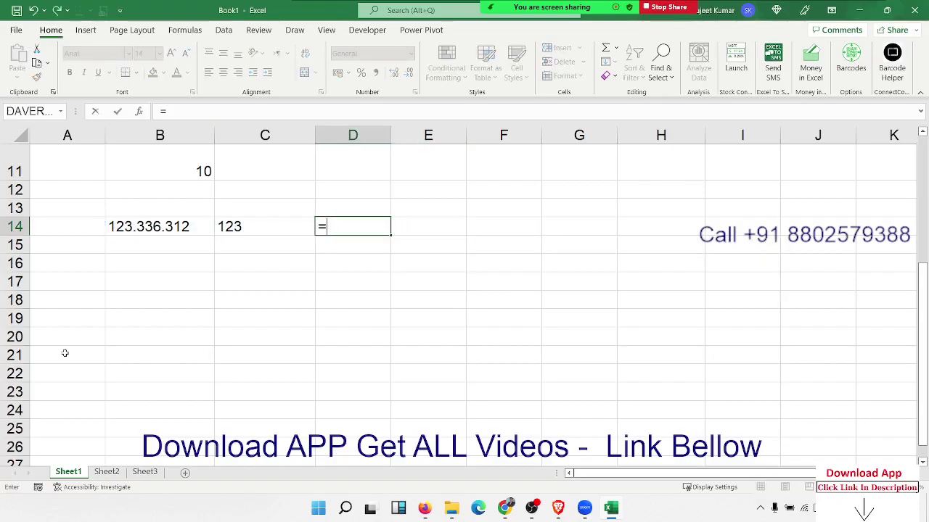
text(mid)
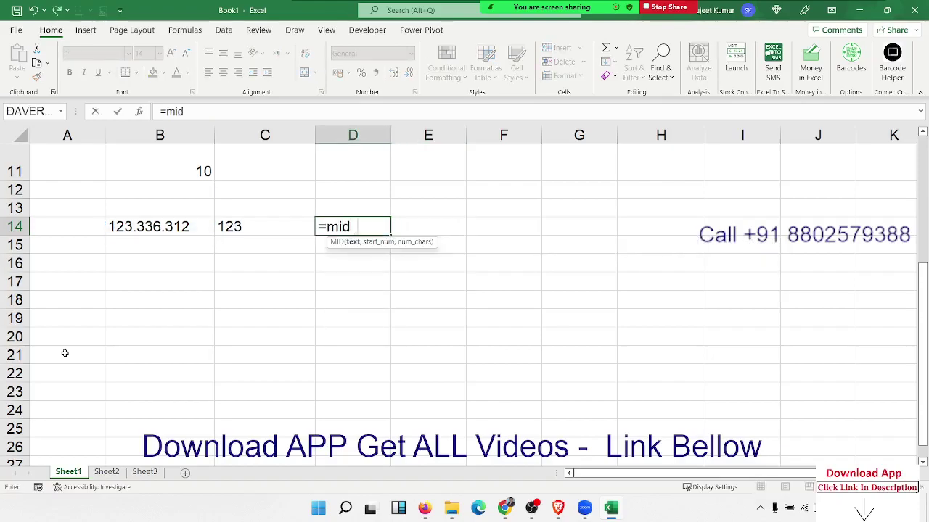
key(Tab)
key(Left)
key(Left)
text(,)
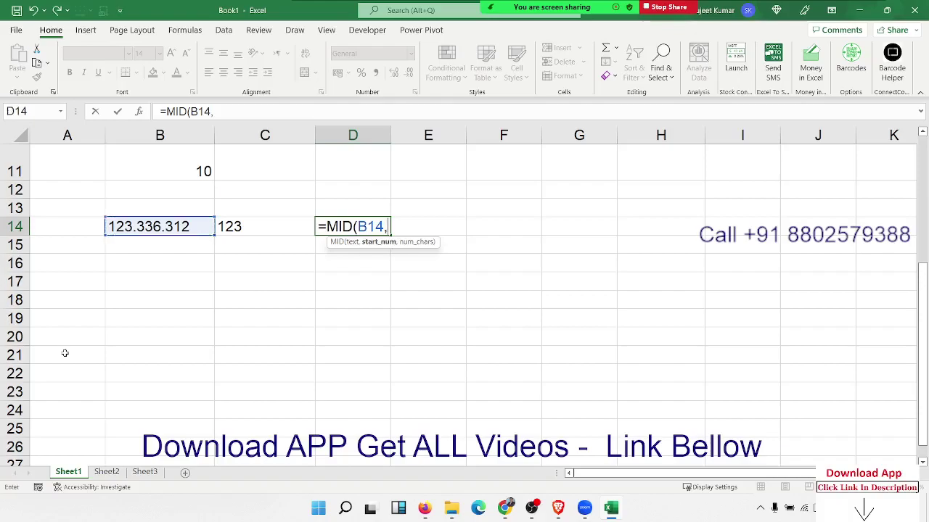
text(5)
text(,3)
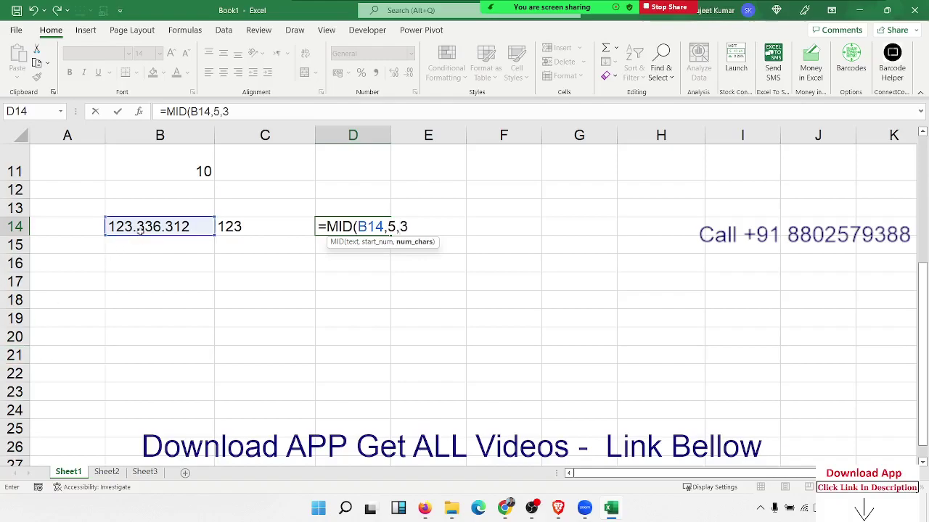
key(Return)
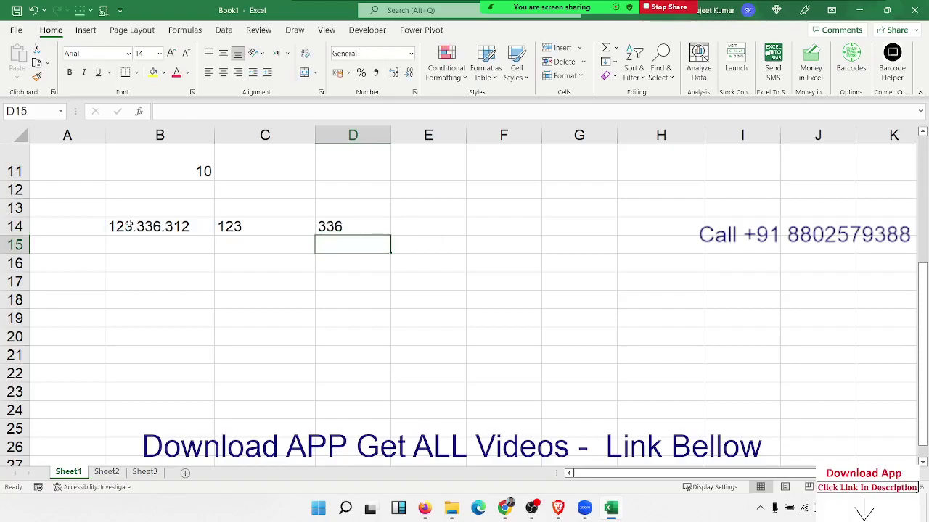
key(Up)
Enter =RIGHT(B14,3) in E14 to show the last group 312.
key(Right)
text(=)
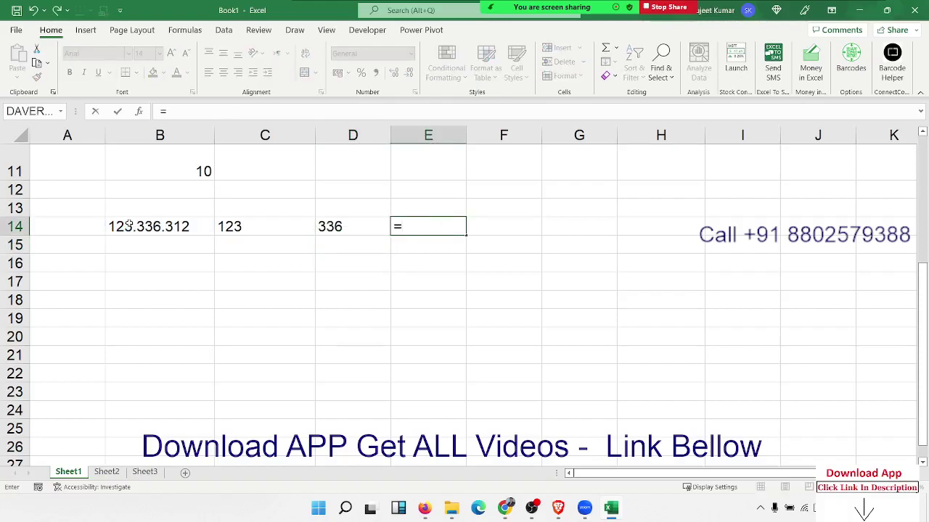
text(rig)
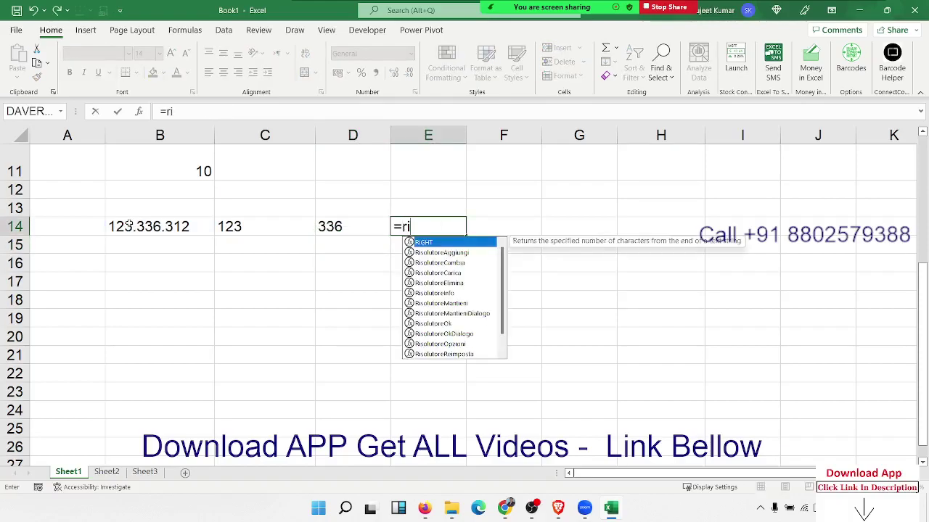
key(Tab)
key(Left)
key(Left)
key(Left)
text(,)
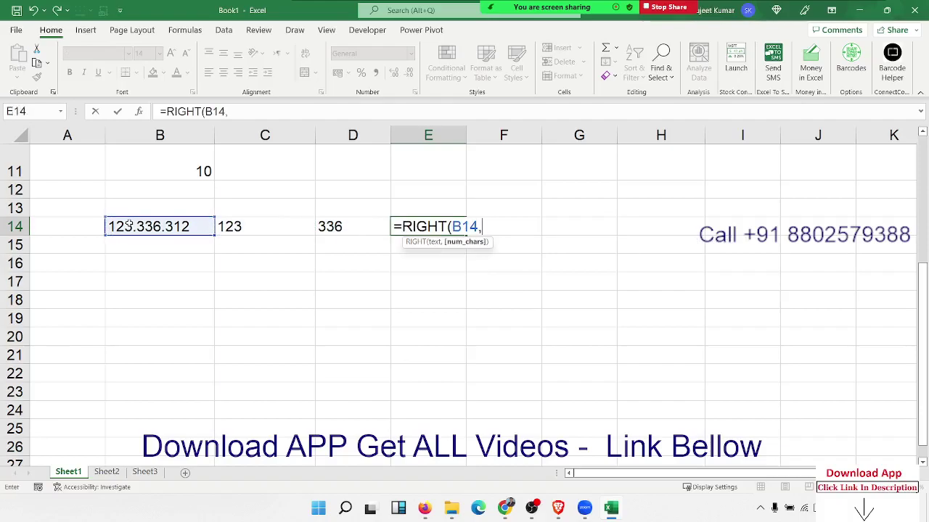
text(3)
key(Return)
key(Up)
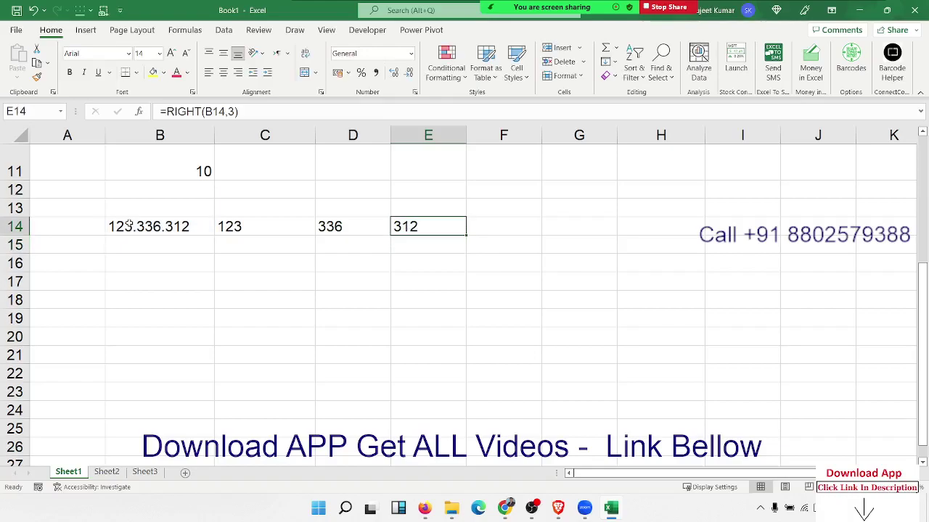
key(Down)
key(Down)
key(Left)
key(Left)
key(Left)
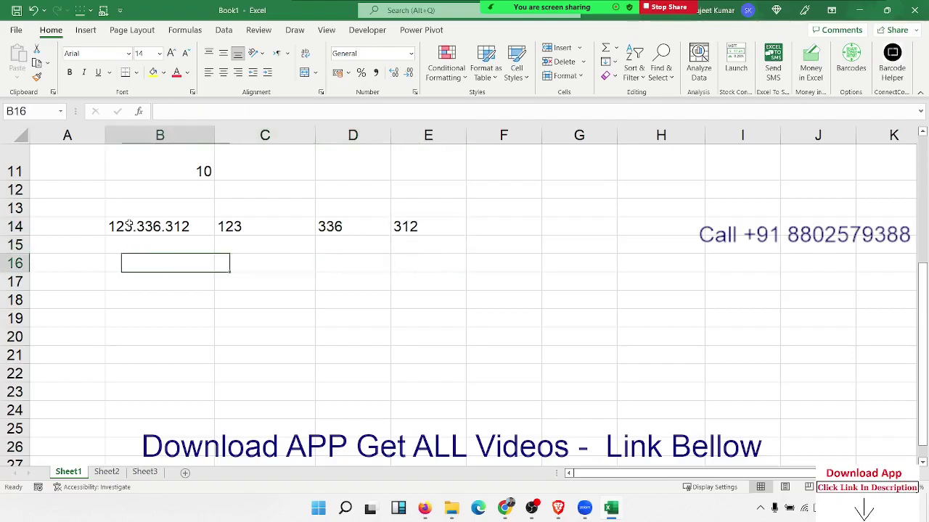
key(Left)
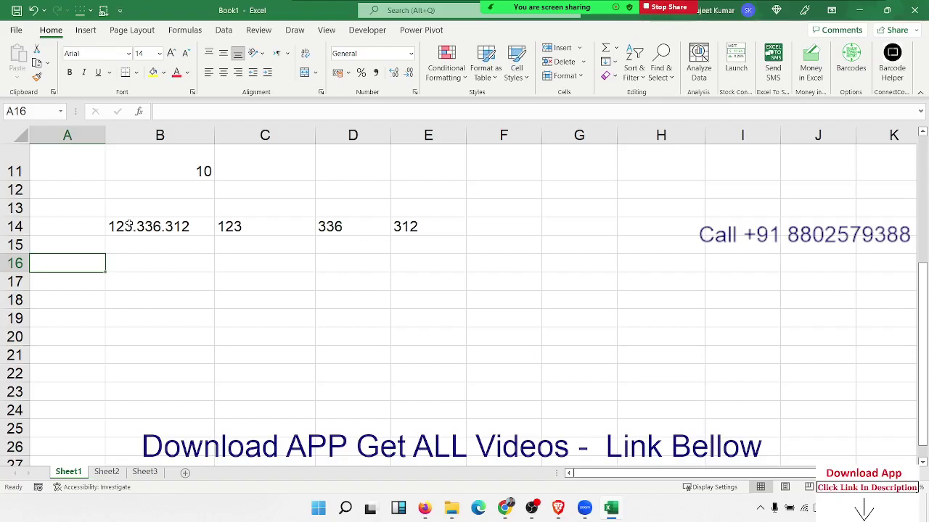
On Sheet2, enter the phone number with its 91 prefix in A1.
click(118, 472)
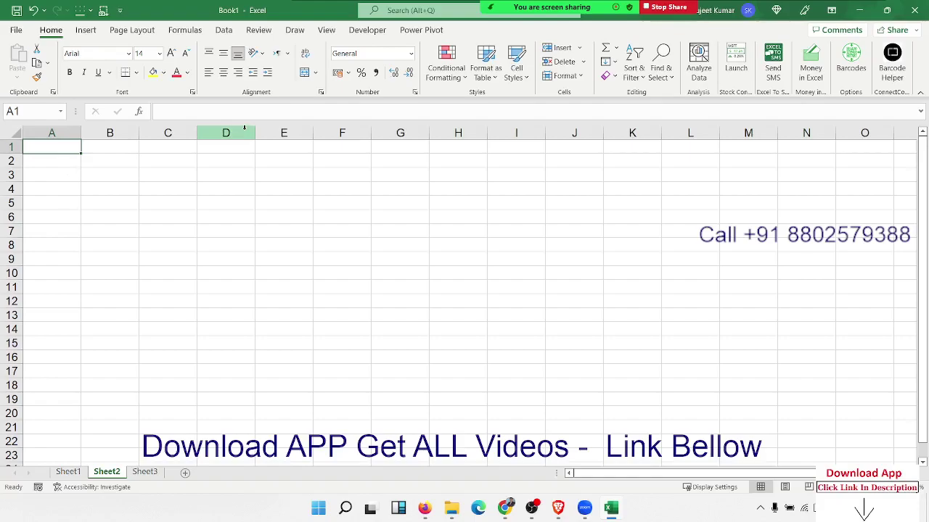
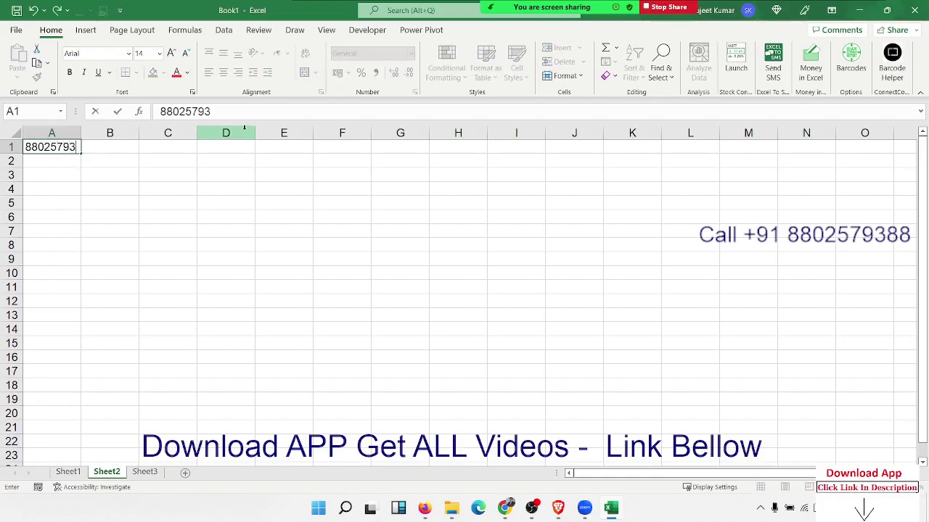
key(Escape)
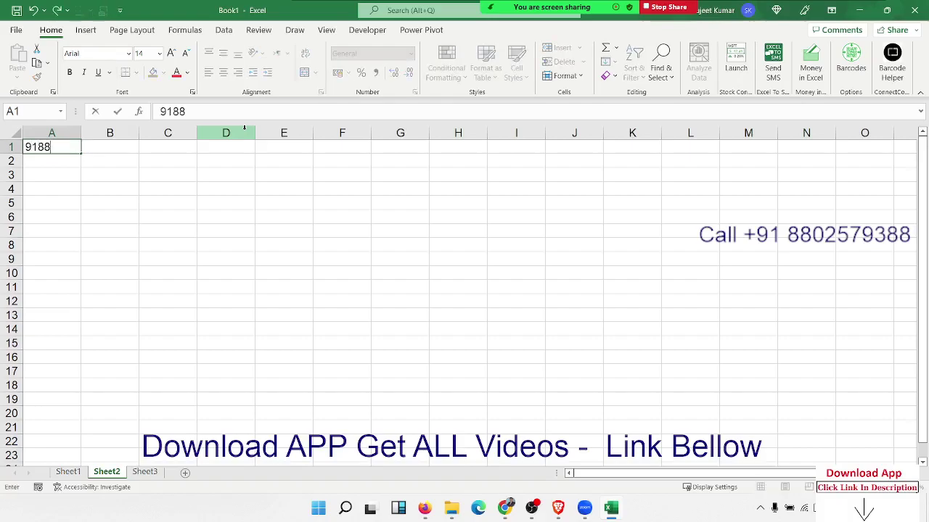
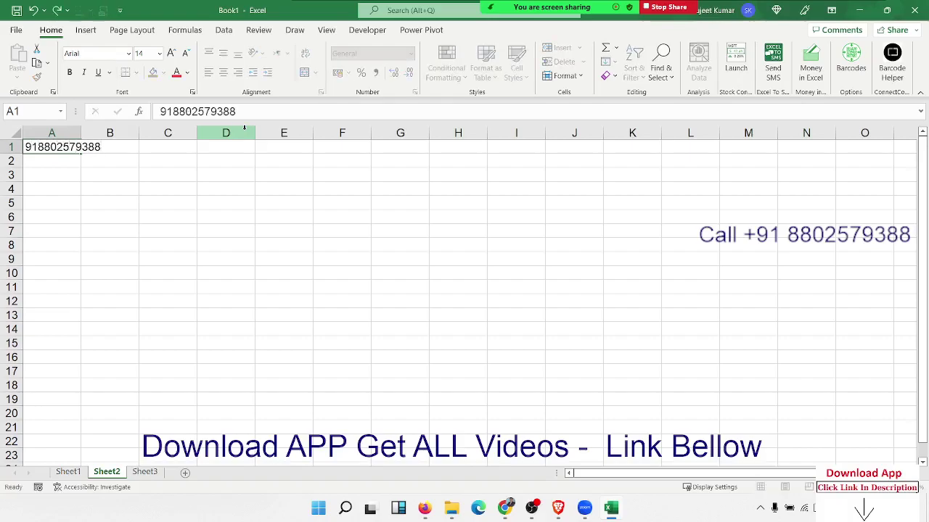
key(Return)
key(Up)
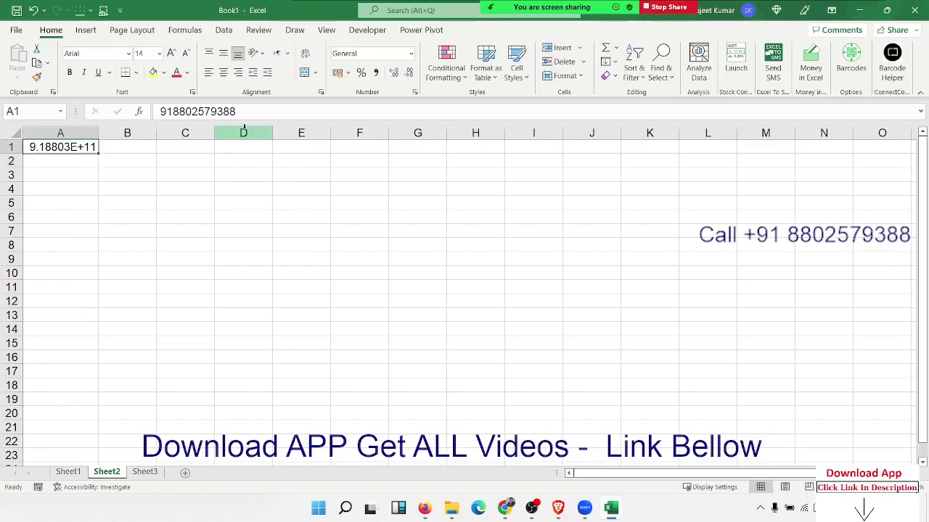
Give column A the custom number format 0 so the number displays fully.
right_click(85, 135)
click(109, 303)
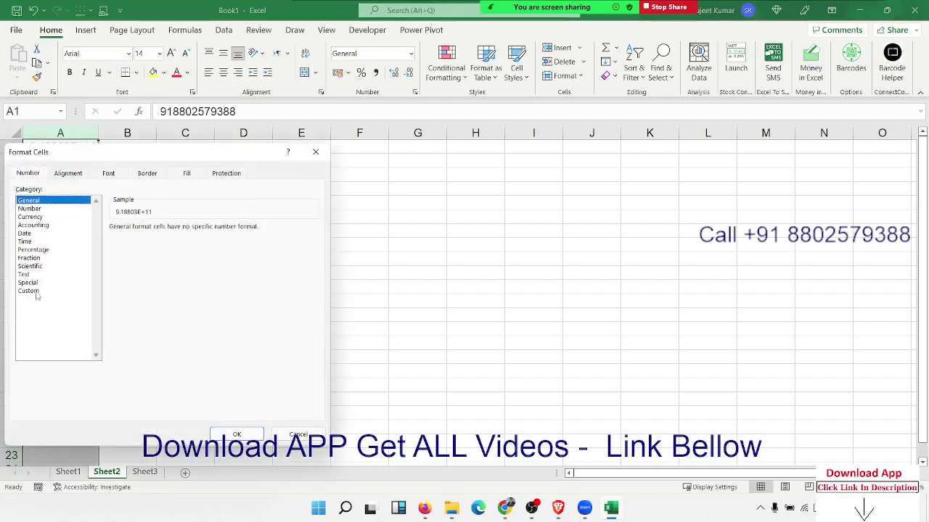
click(37, 291)
double_click(130, 237)
text(0)
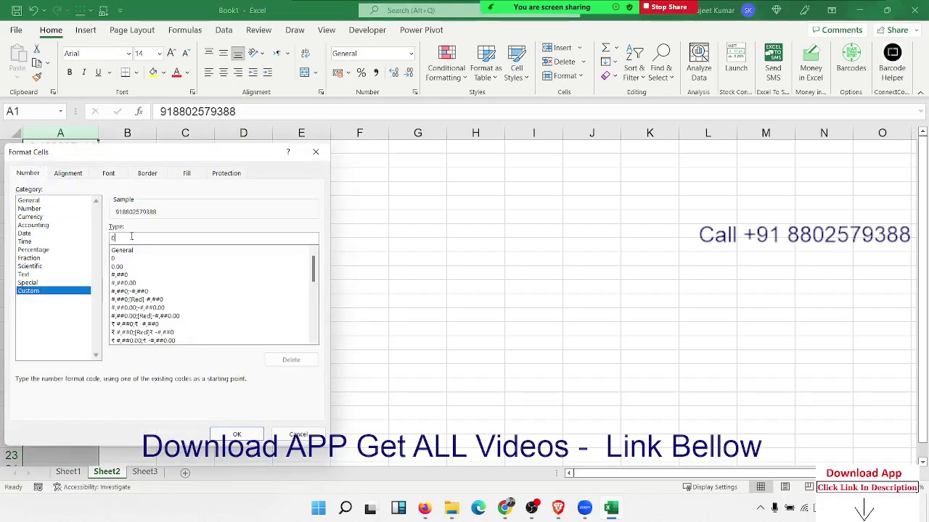
key(Return)
Fill A1:A16 with the same phone number.
key(ctrl+Home)
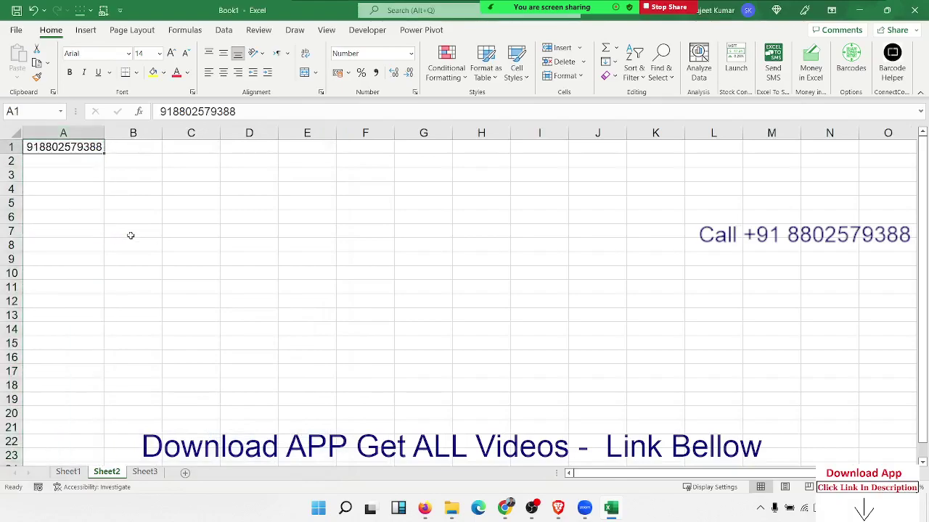
key(shift+Down)
key(shift+Down)
key(shift+Down)
key(shift+Down)
key(shift+Down)
key(shift+Down)
key(shift+Down)
key(shift+Down)
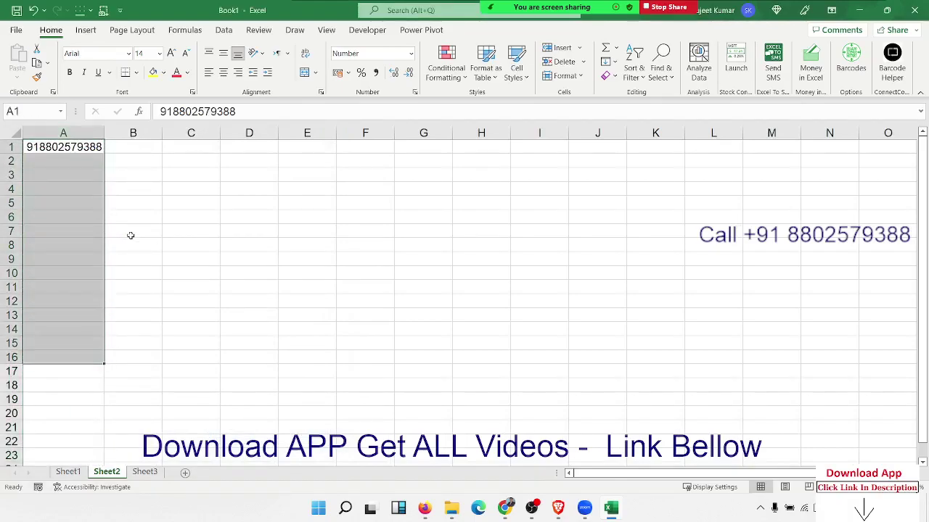
key(ctrl+d)
key(Down)
key(Down)
key(Down)
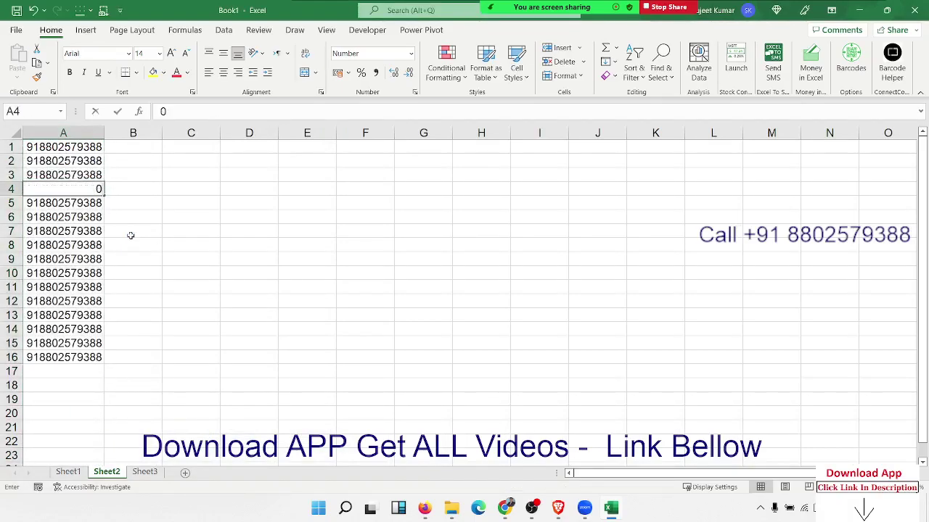
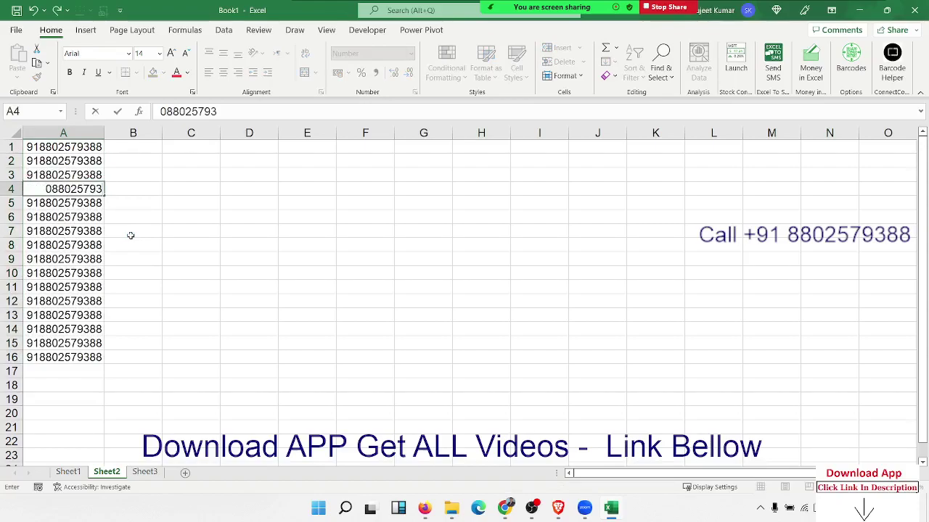
Enter the leading-zero version of the number in A4 as text with an apostrophe.
key(Return)
key(Up)
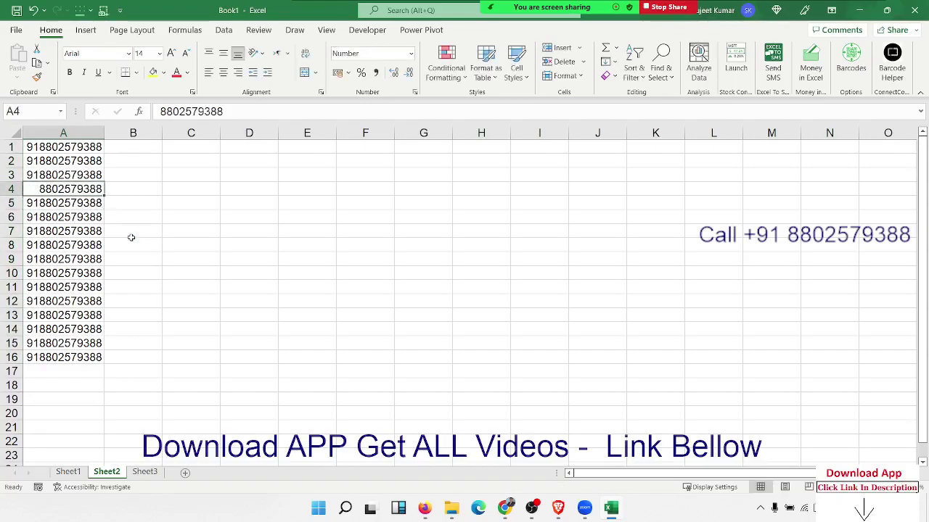
click(155, 111)
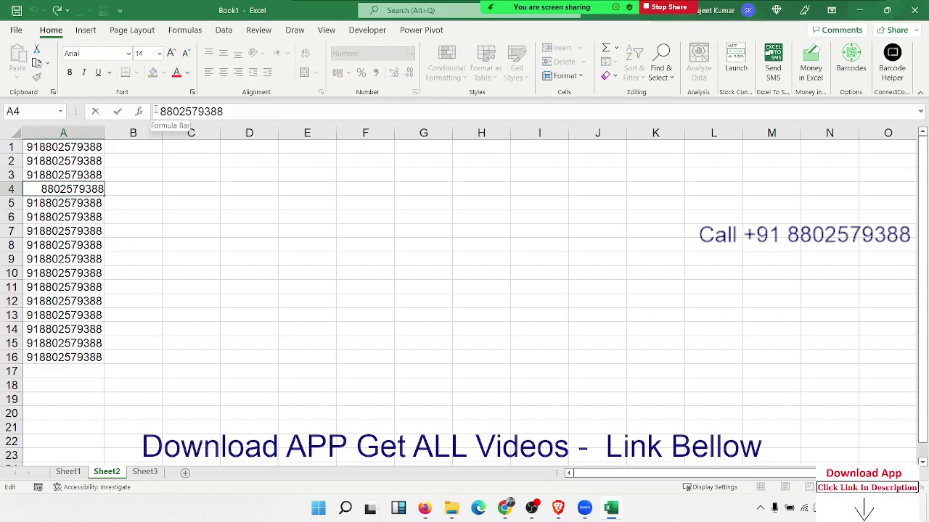
text('0)
key(Return)
key(Up)
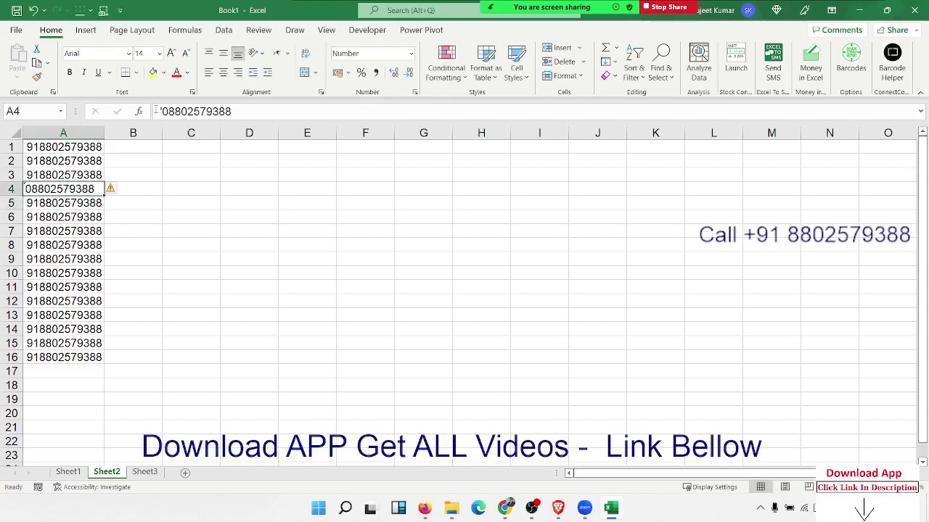
Copy A4's leading-zero text entry into A9 and A13.
key(ctrl+c)
key(Down)
key(Down)
key(Down)
key(Down)
key(ctrl+v)
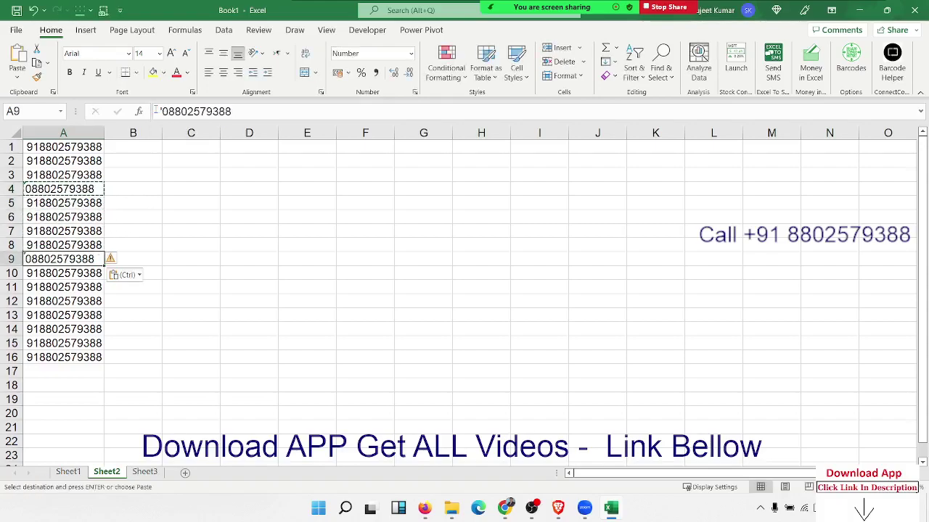
key(Down)
key(Down)
key(Down)
key(Down)
key(ctrl+v)
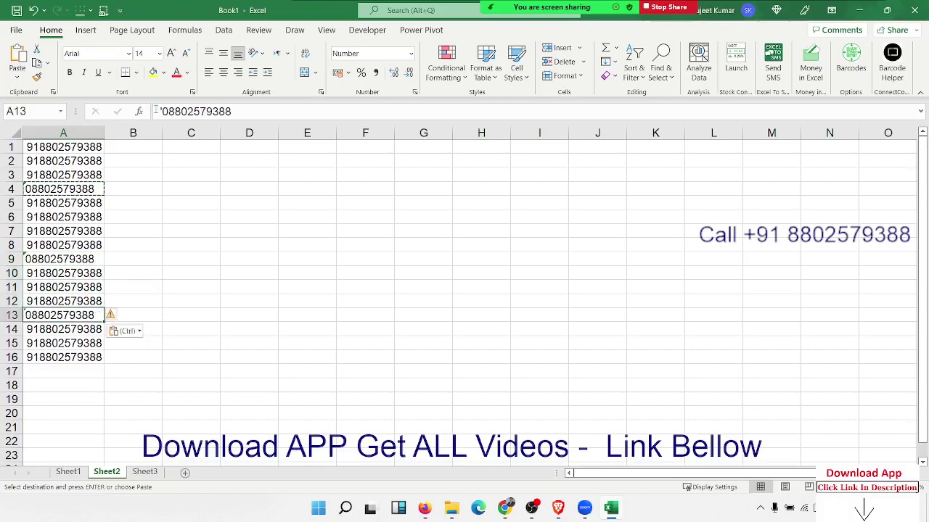
key(Escape)
key(Up)
key(Up)
key(Up)
key(Up)
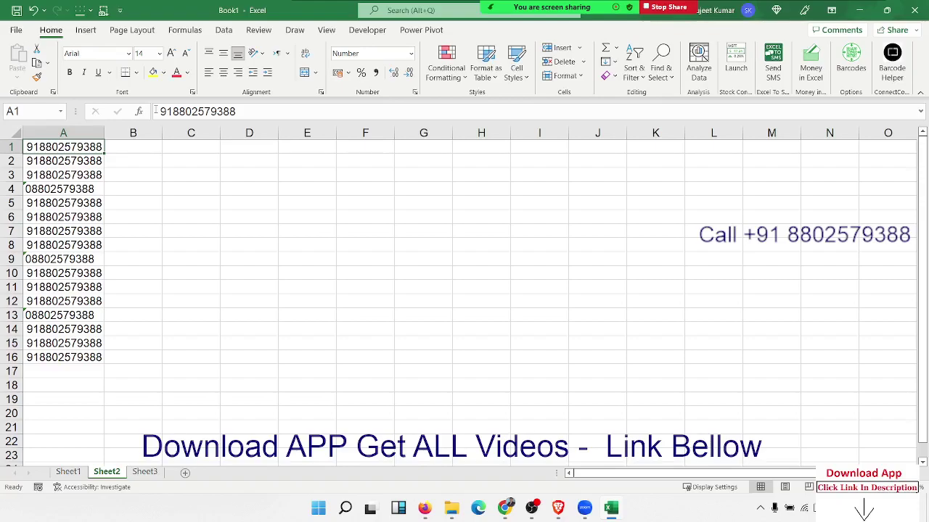
Enter =LEFT(A1,1) in B1 and fill it down to B16.
key(Right)
text(=)
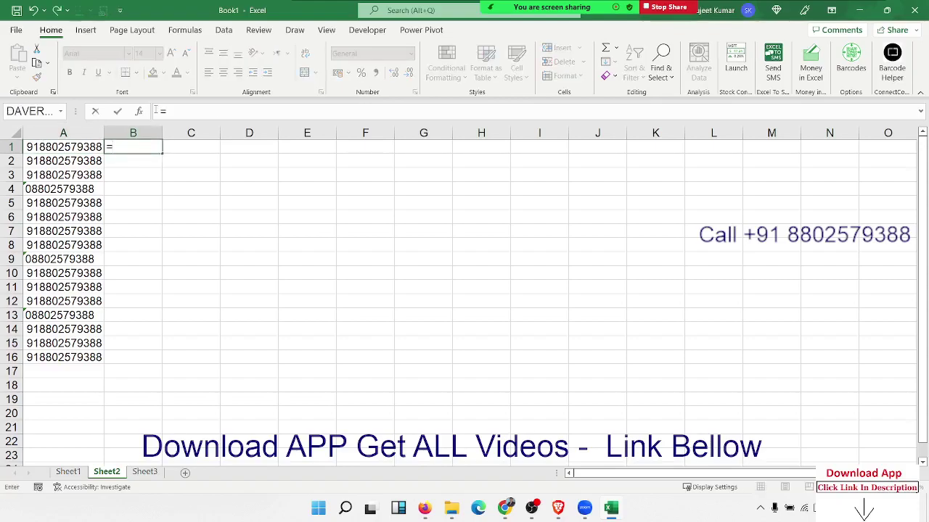
text(l)
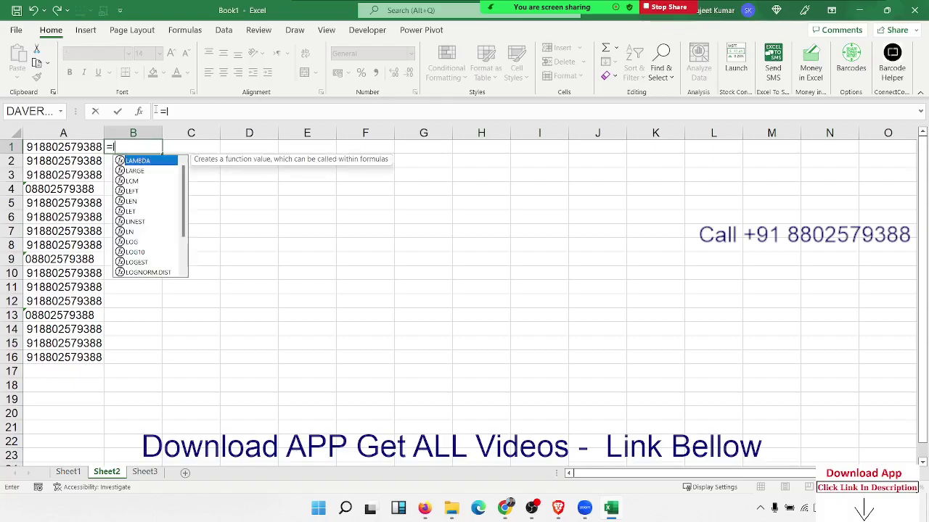
text(e)
key(Tab)
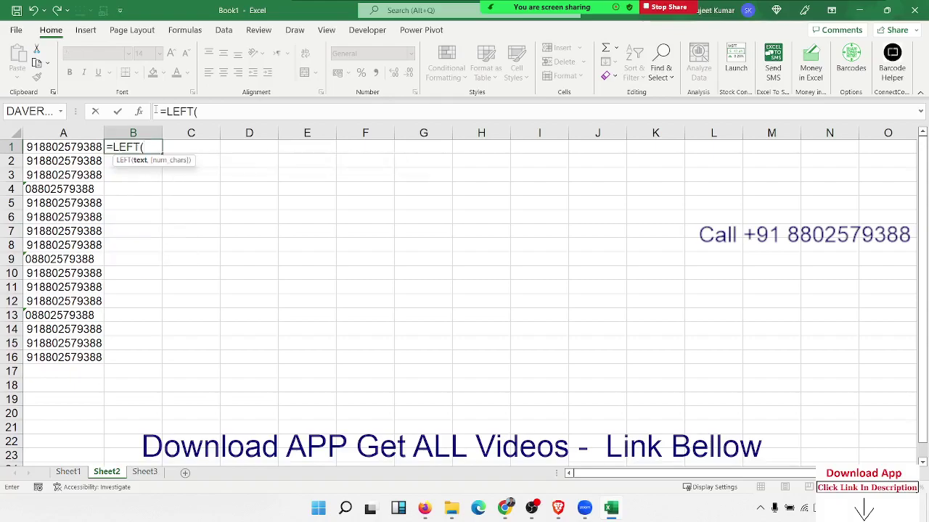
key(Left)
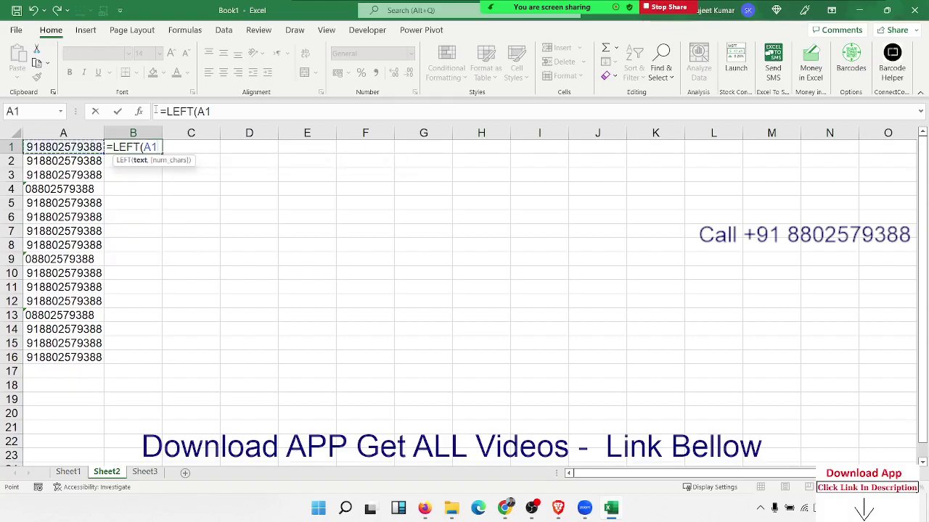
text(,1)
key(Return)
key(Up)
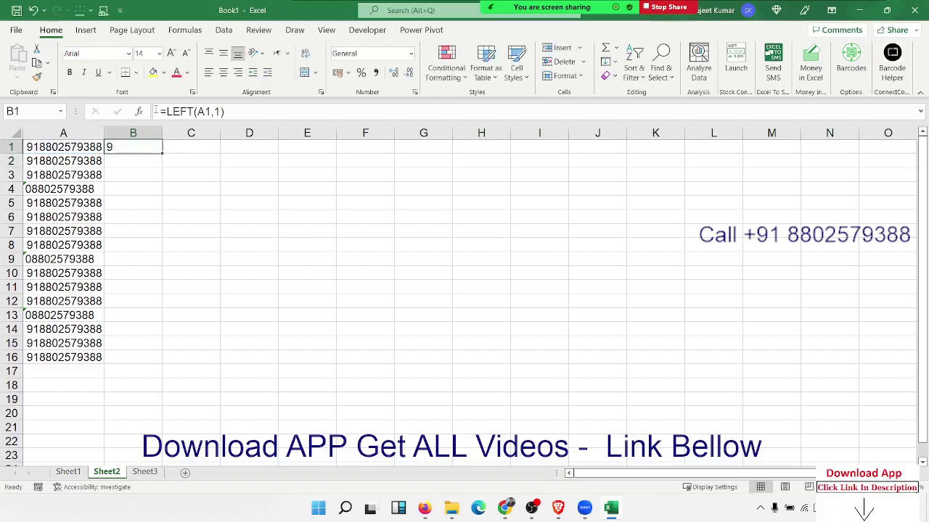
double_click(161, 151)
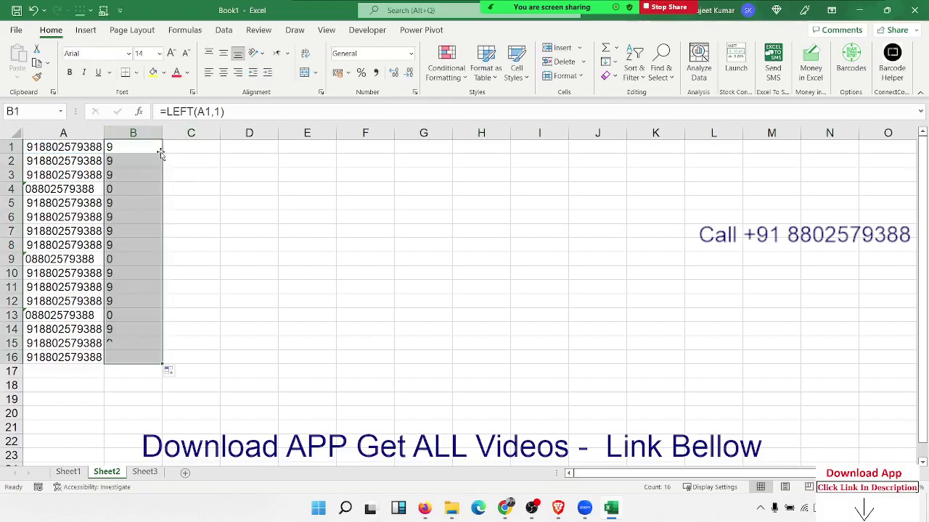
click(137, 157)
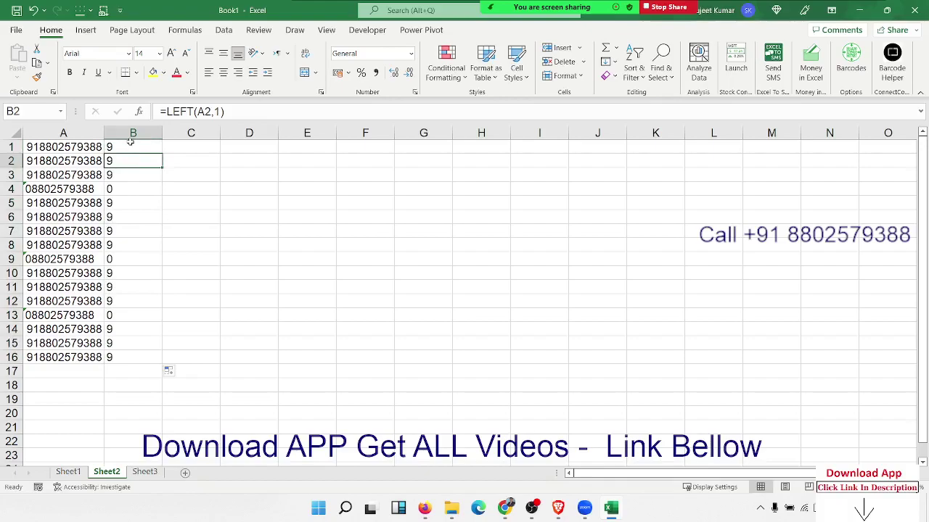
click(131, 145)
Rewrite B1 as =IF(LEFT(A1,1)=0,91&RIGHT(A1,LEN(A1)-1),A1).
double_click(112, 146)
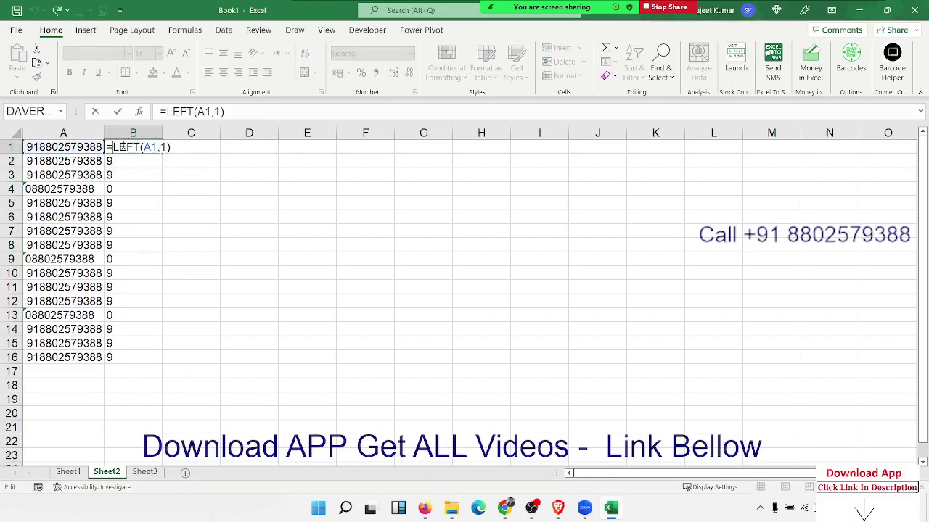
text(IF()
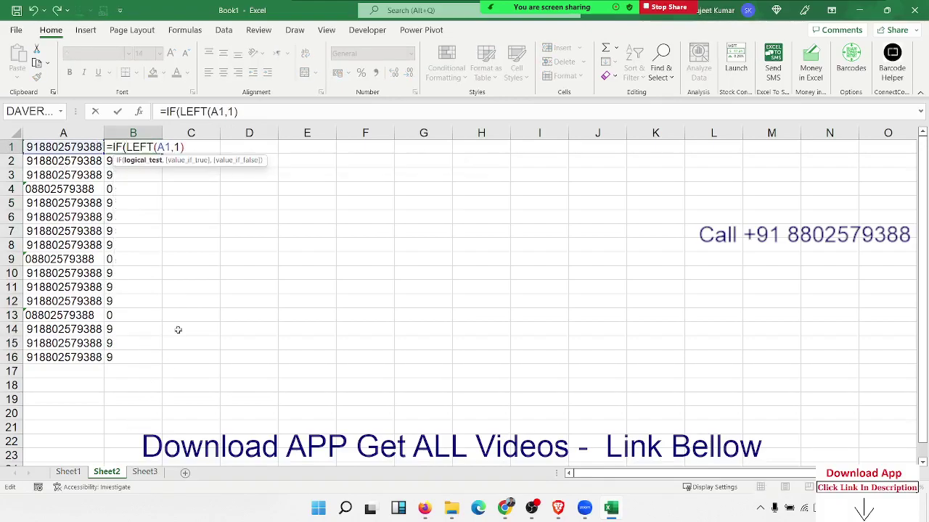
click(196, 147)
text(=)
text(0,)
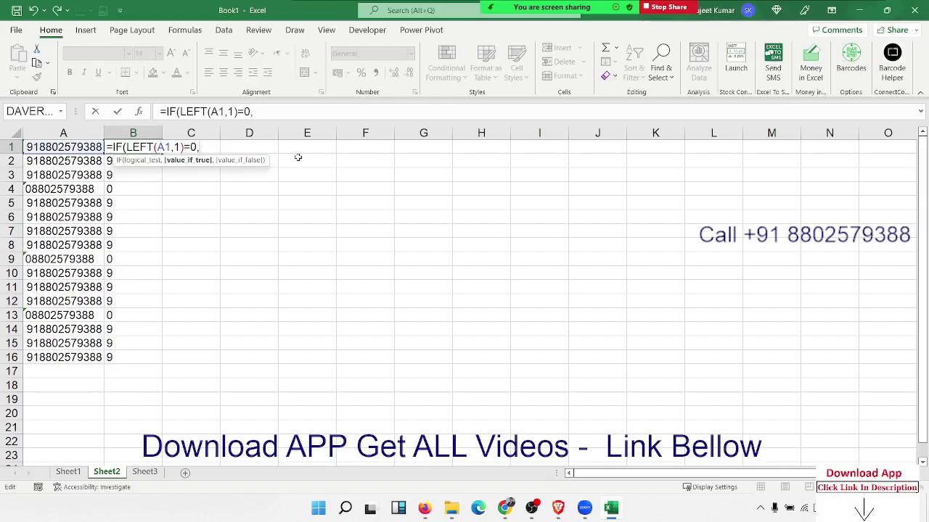
text(91)
text(&)
text(le)
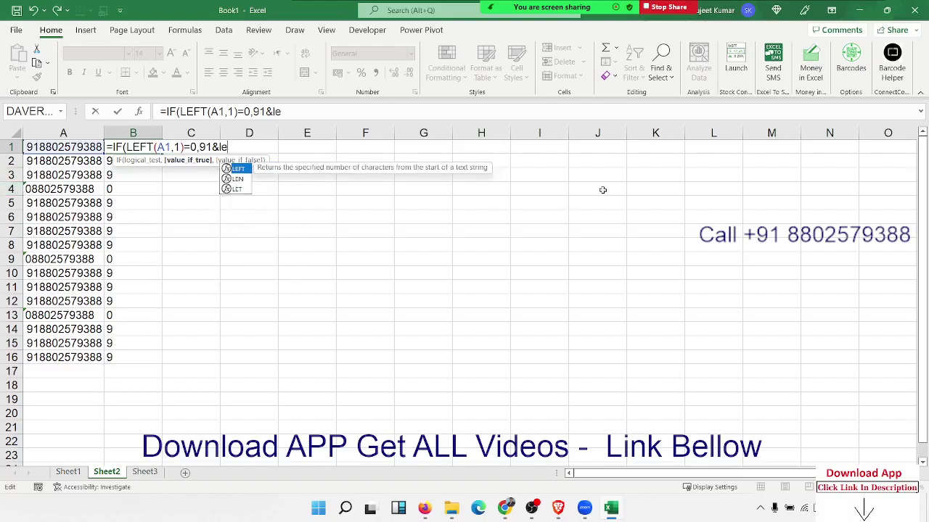
text(f)
key(BackSpace)
key(BackSpace)
key(BackSpace)
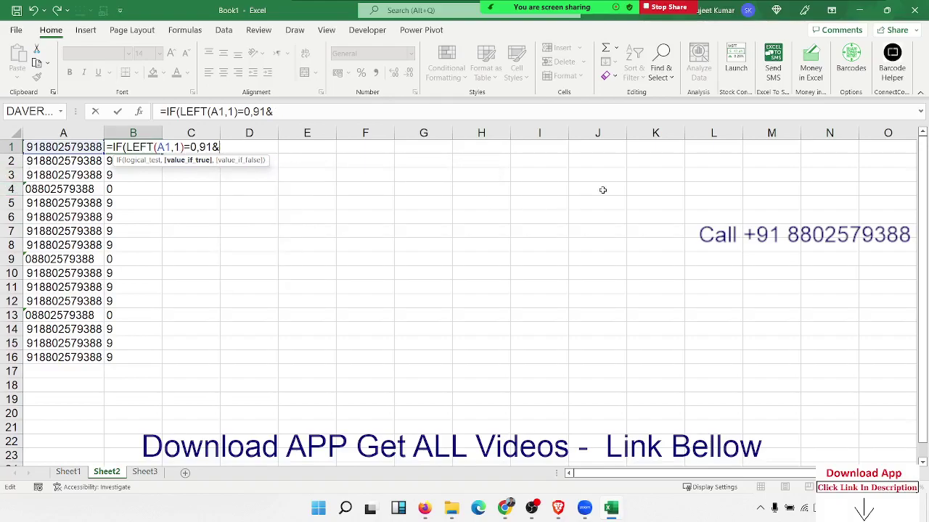
text(ri)
key(Tab)
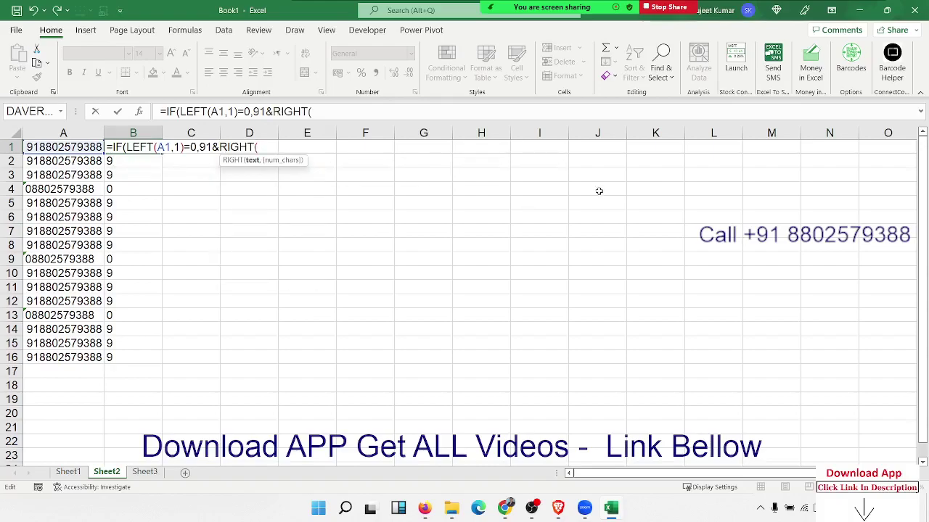
click(85, 144)
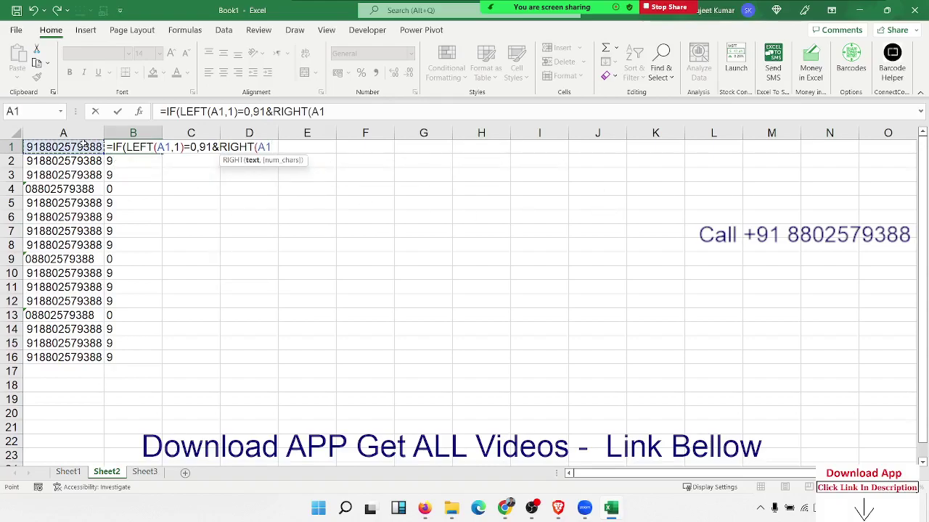
text(,)
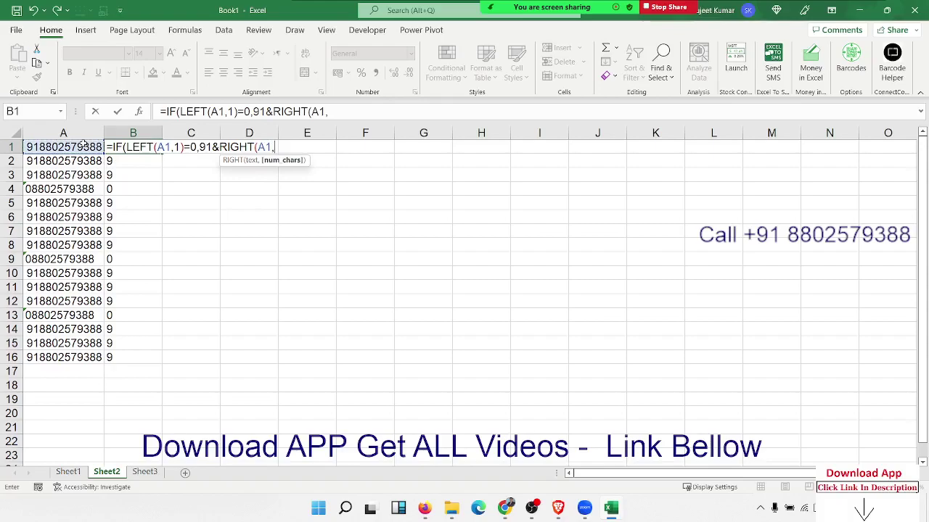
text(len)
key(Tab)
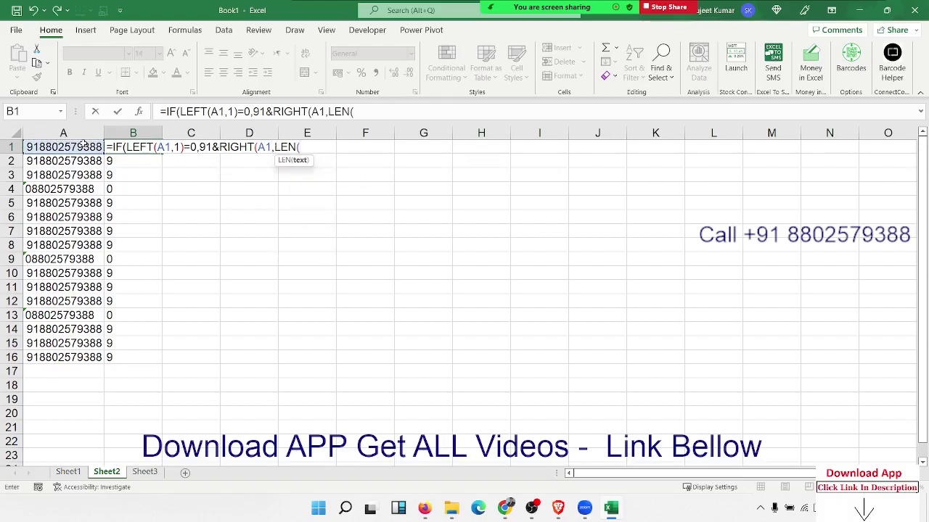
click(85, 144)
text()-)
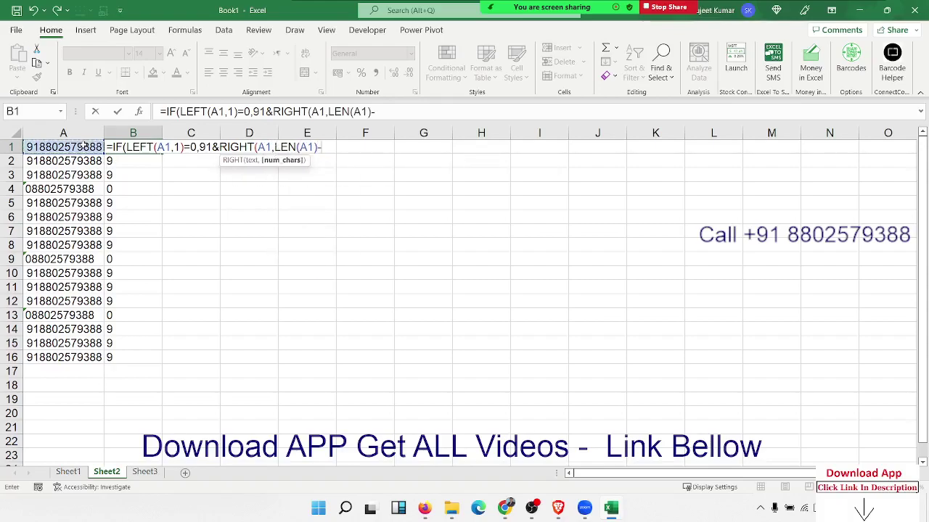
text(1))
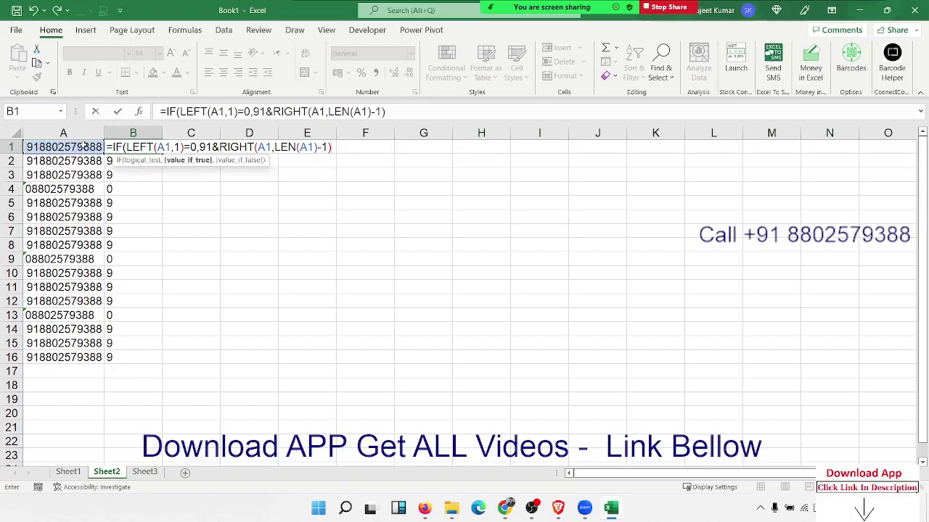
text(,)
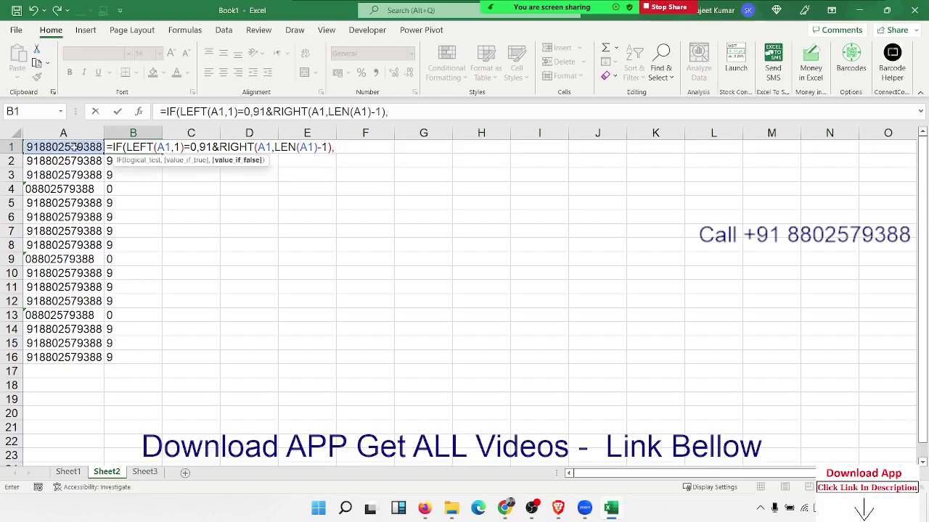
click(73, 147)
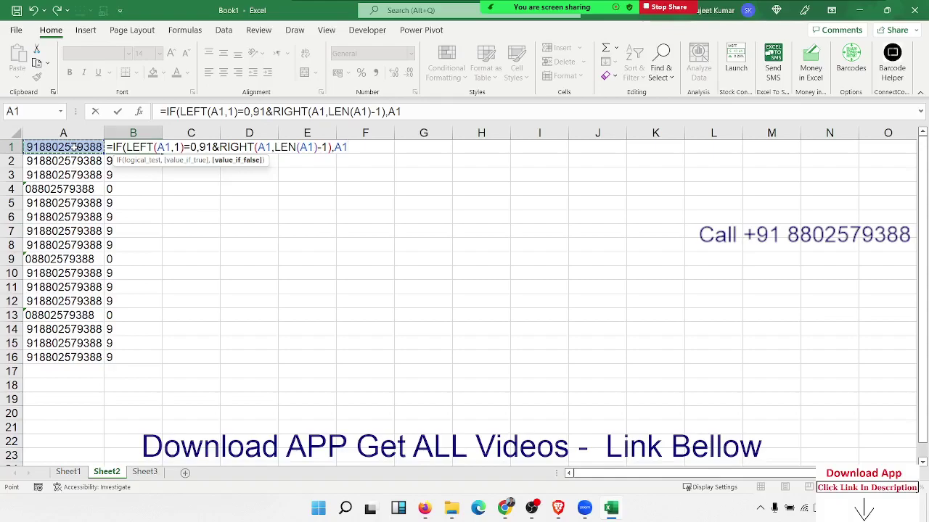
key(Return)
key(Return)
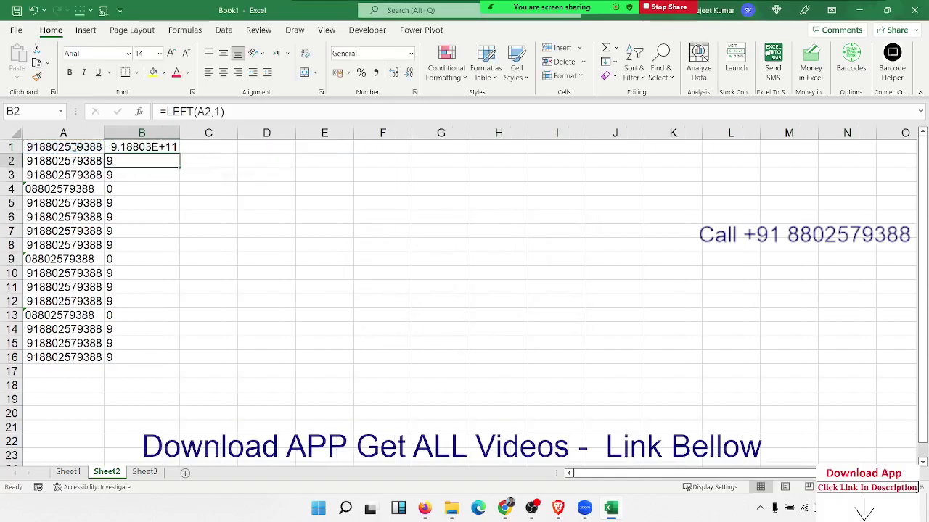
Accept Excel's suggested formula correction and fill the IF formula down to B16.
key(Up)
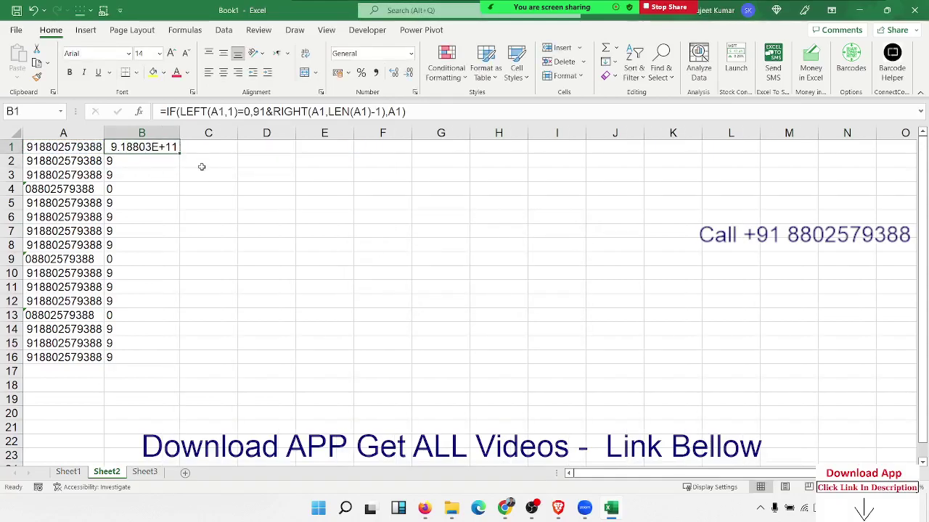
click(181, 158)
click(174, 147)
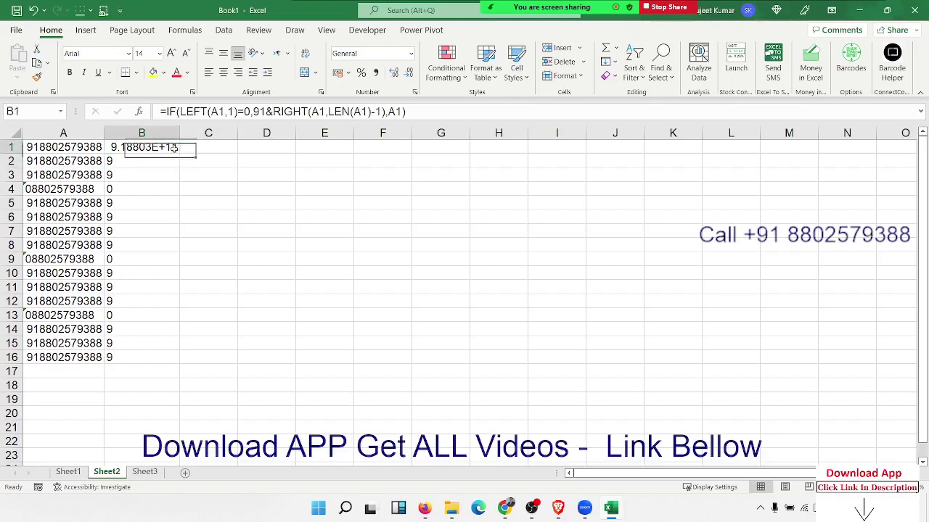
double_click(179, 153)
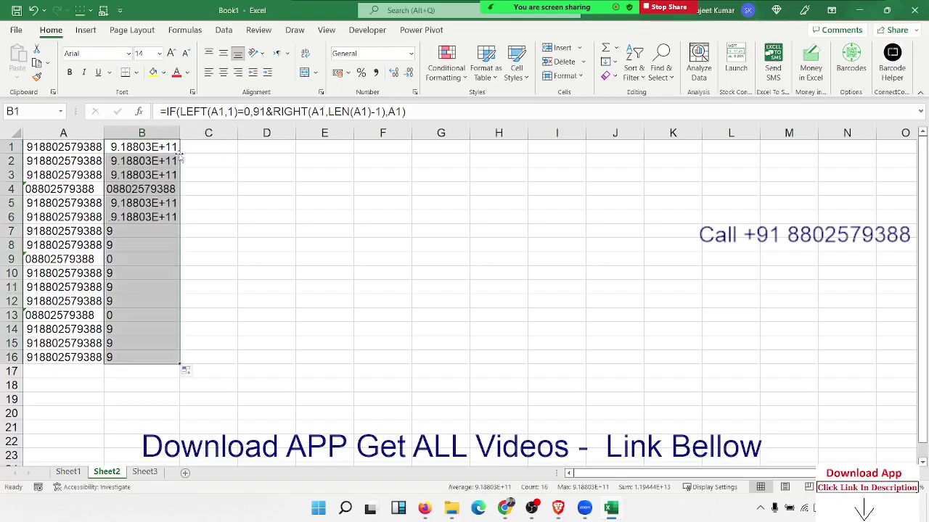
Copy A1's number format onto B1:B16 with Format Painter and AutoFit column B's width.
click(64, 149)
click(36, 76)
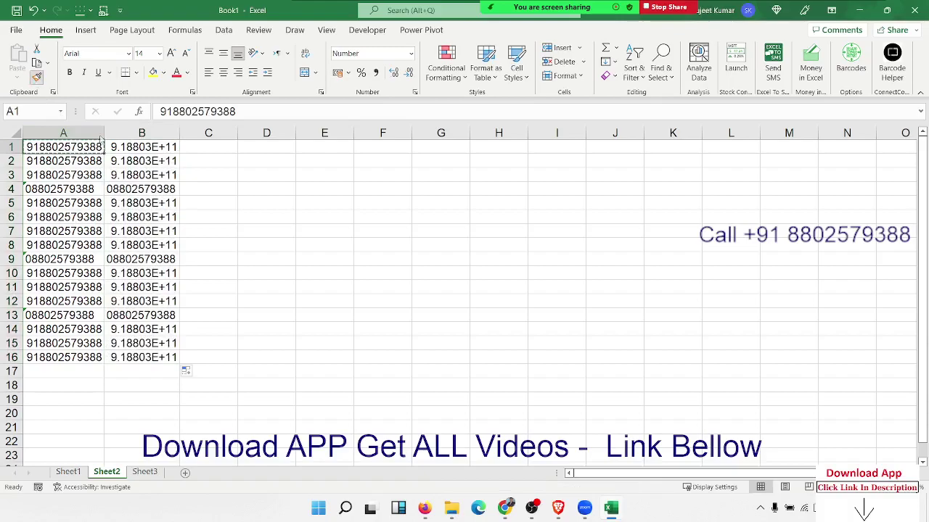
drag(142, 150, 129, 190)
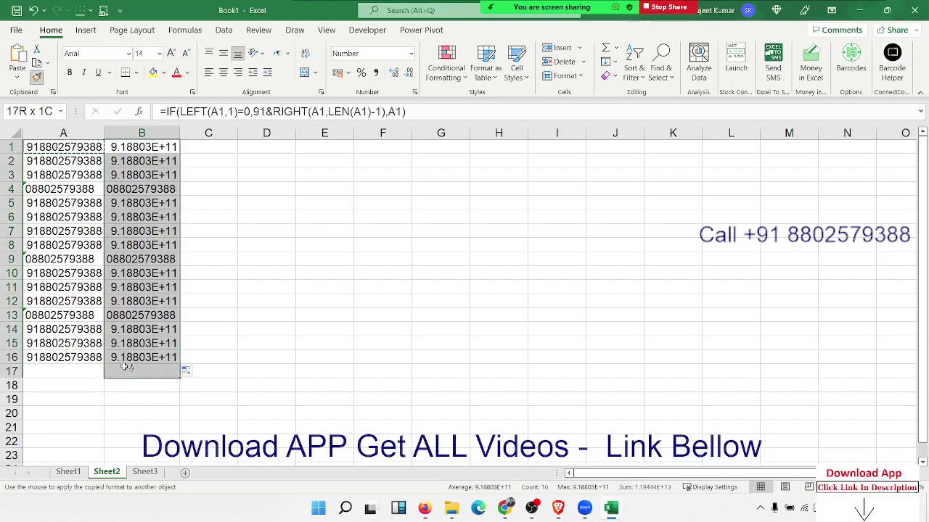
drag(124, 356, 131, 354)
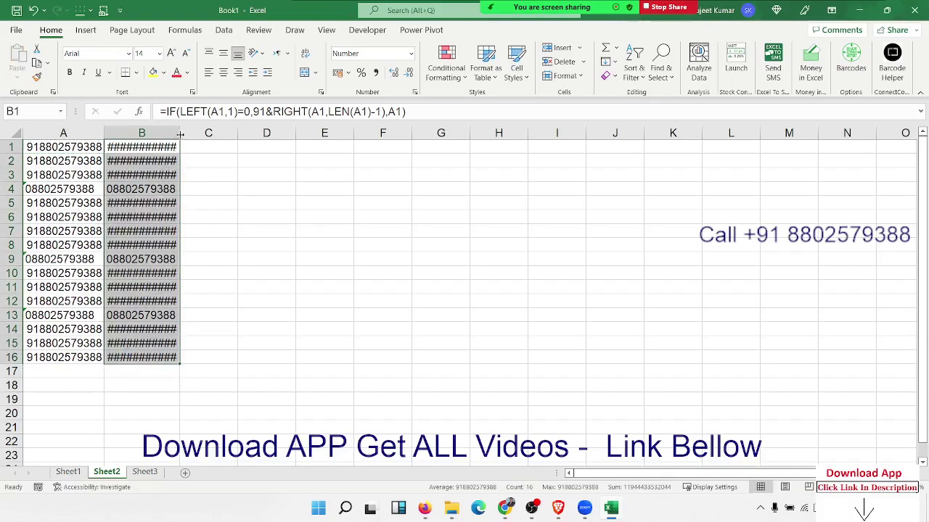
double_click(180, 133)
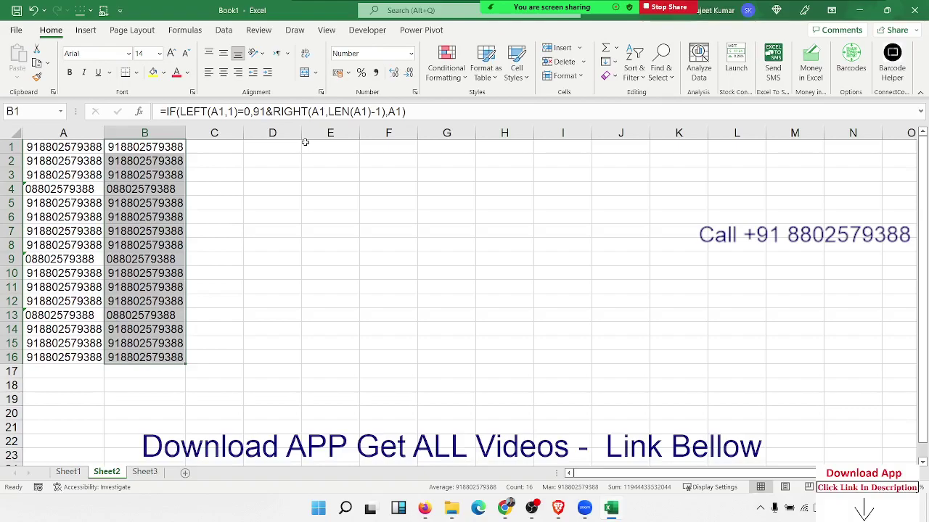
Inspect the number in A4 and the IF formula in B2, leaving it unchanged.
click(40, 185)
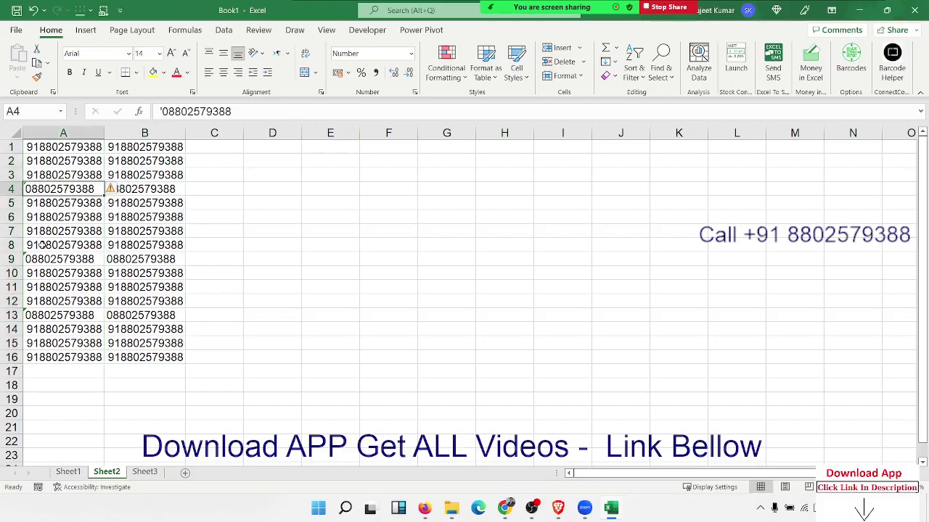
click(131, 157)
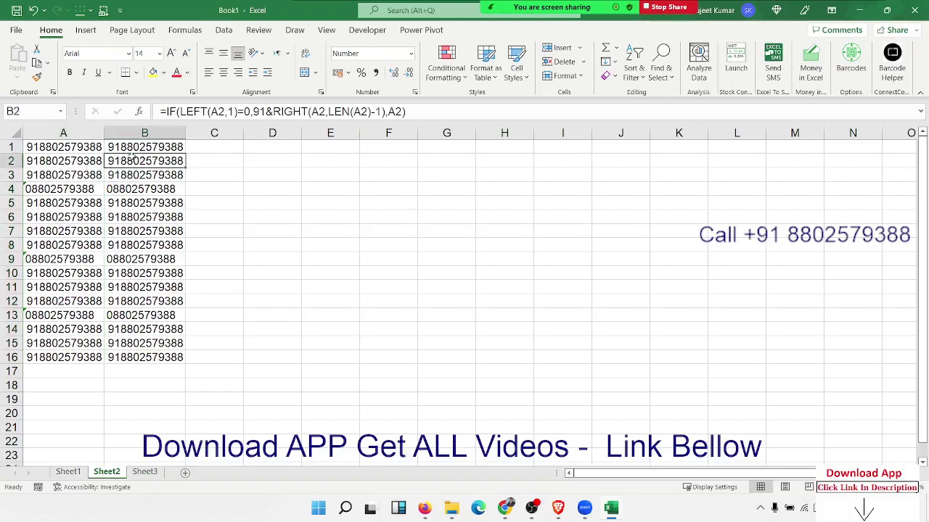
click(250, 111)
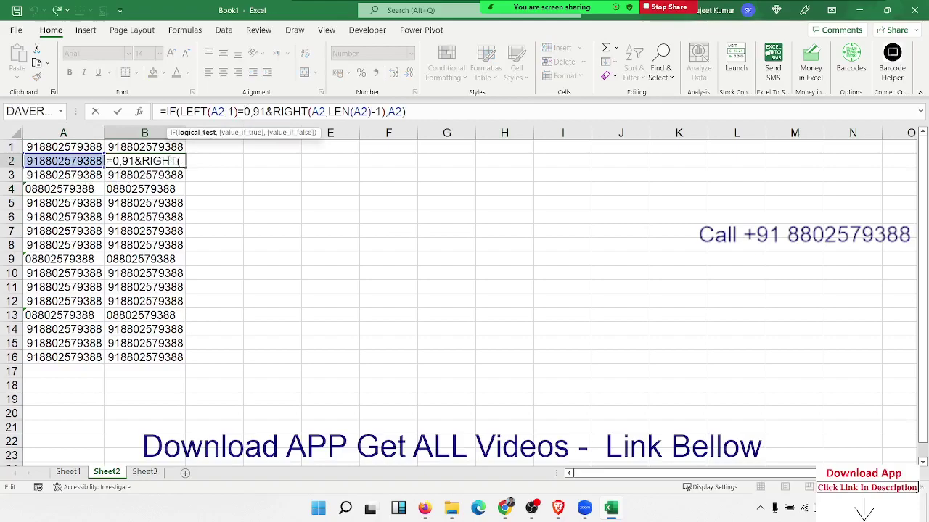
key(Escape)
Put the 0 in quotes in B1's IF formula and fill it down to B16.
click(144, 146)
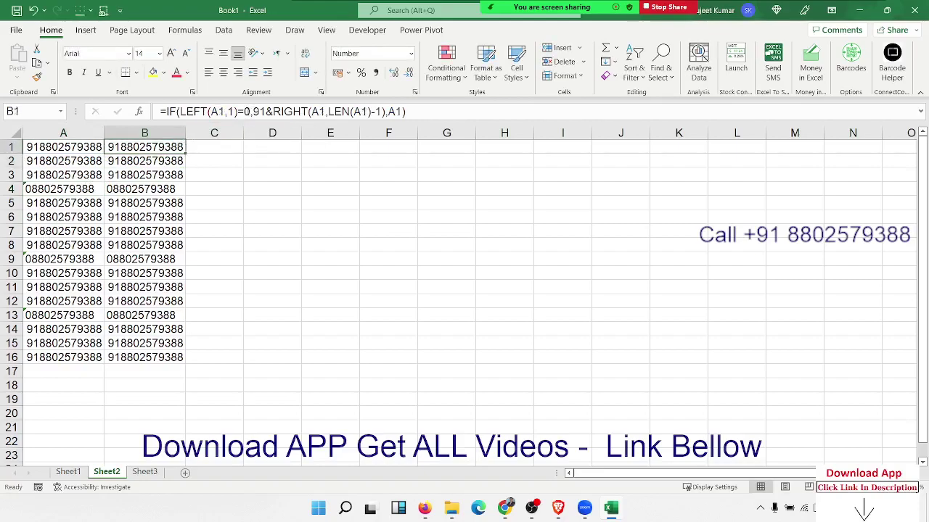
click(246, 111)
text("0)
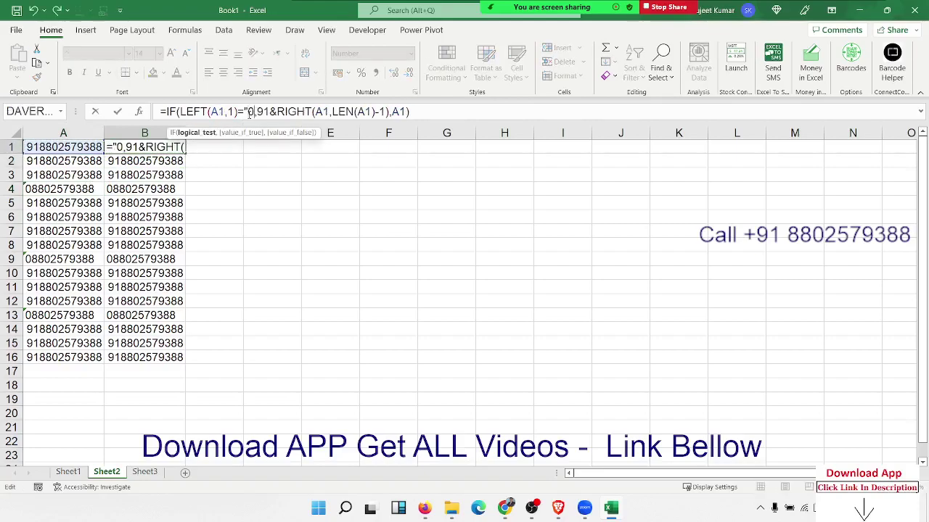
text(")
key(Return)
key(Up)
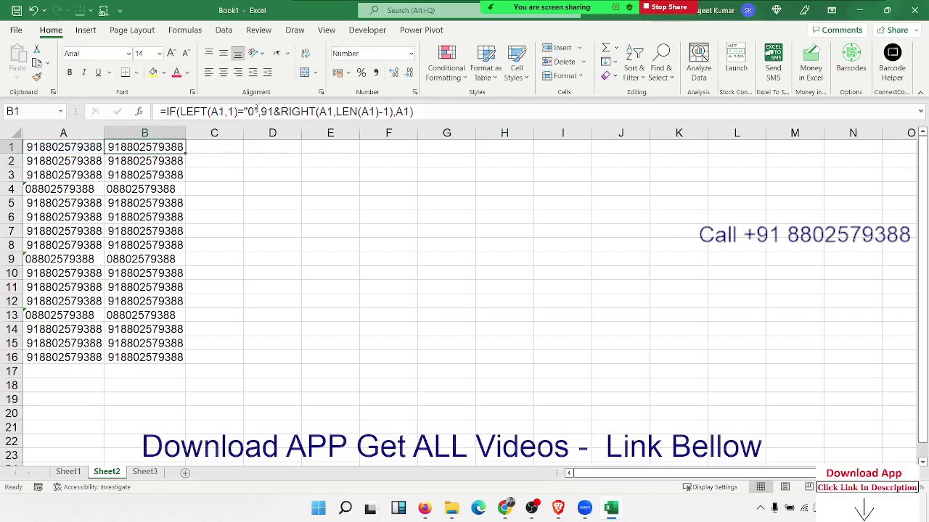
double_click(185, 153)
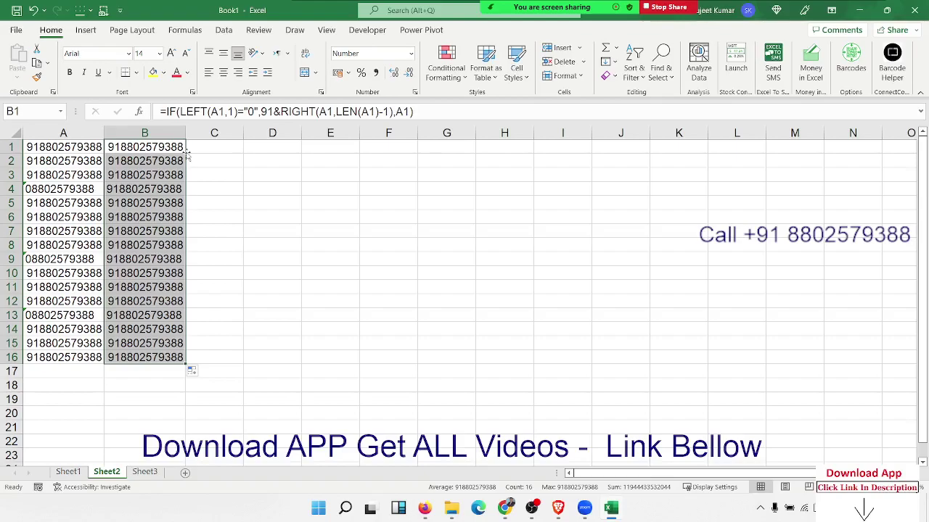
On Sheet1, enter the heading Mail in B17 and an e-mail address in B18.
click(83, 472)
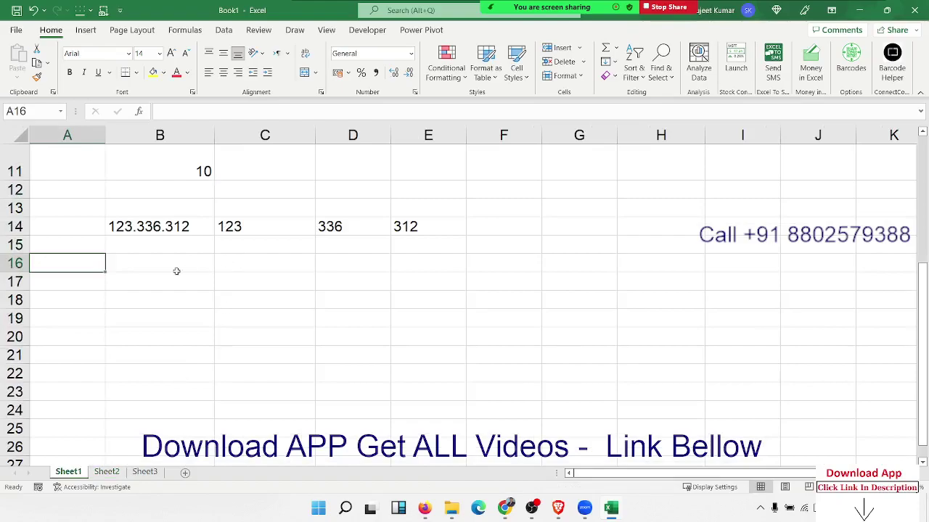
click(96, 287)
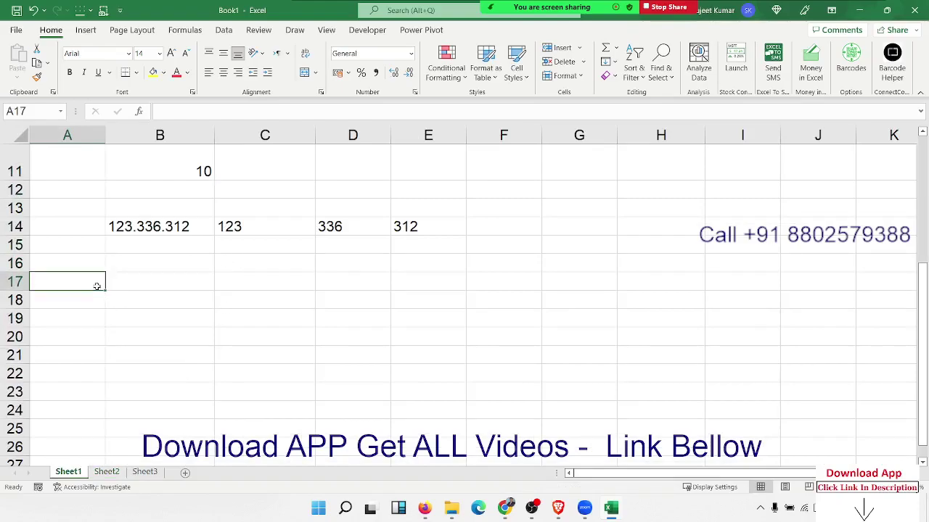
key(Right)
text(Mail)
key(Return)
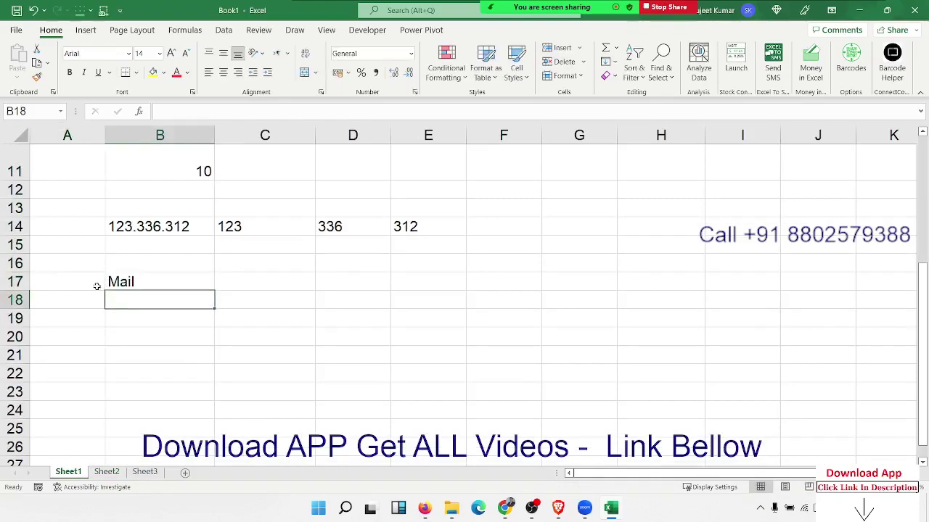
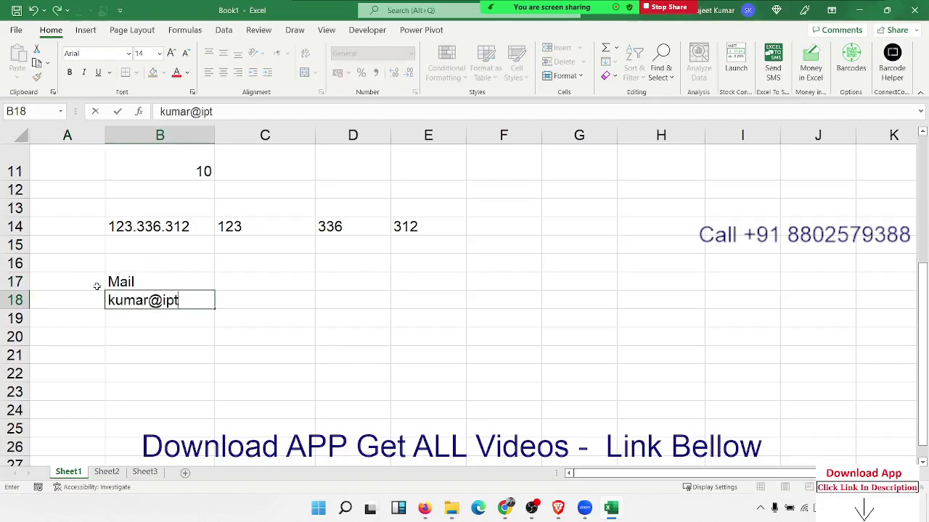
key(Return)
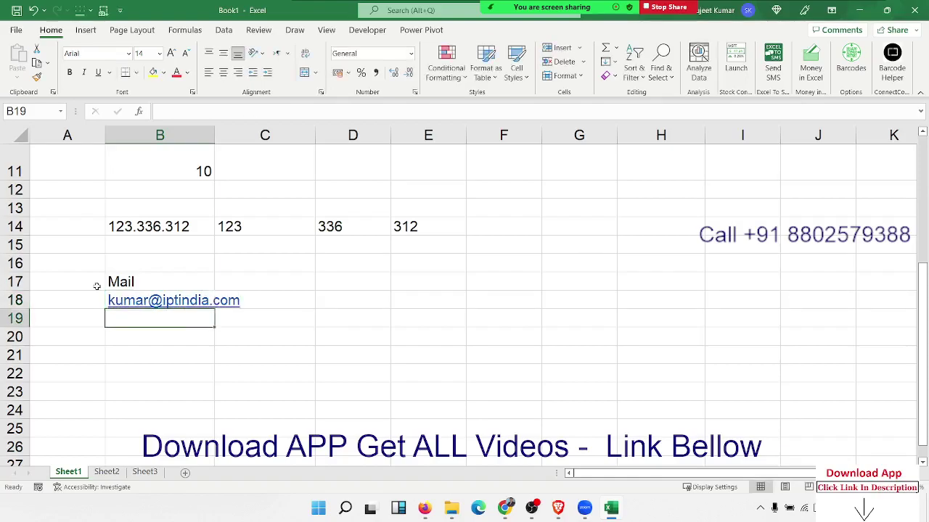
Spell-check column B, then AutoFit its width to the e-mail address.
click(209, 138)
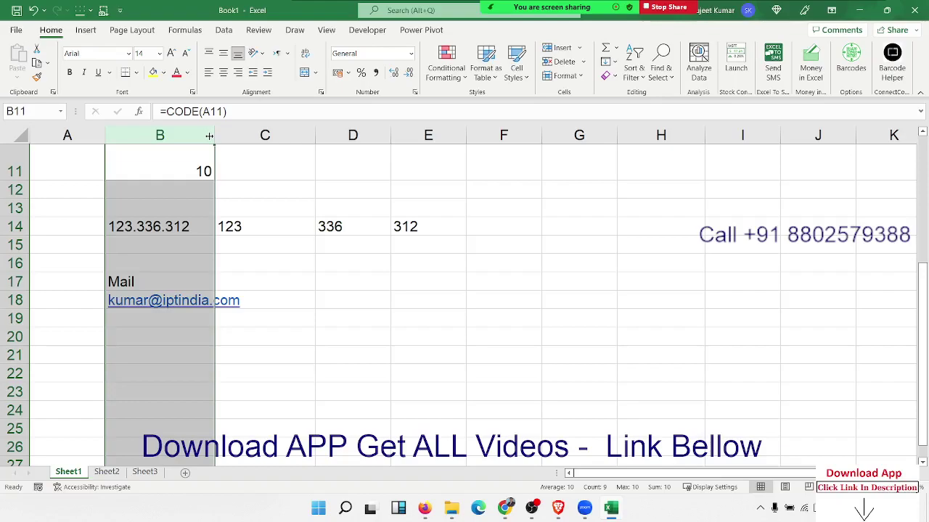
key(F7)
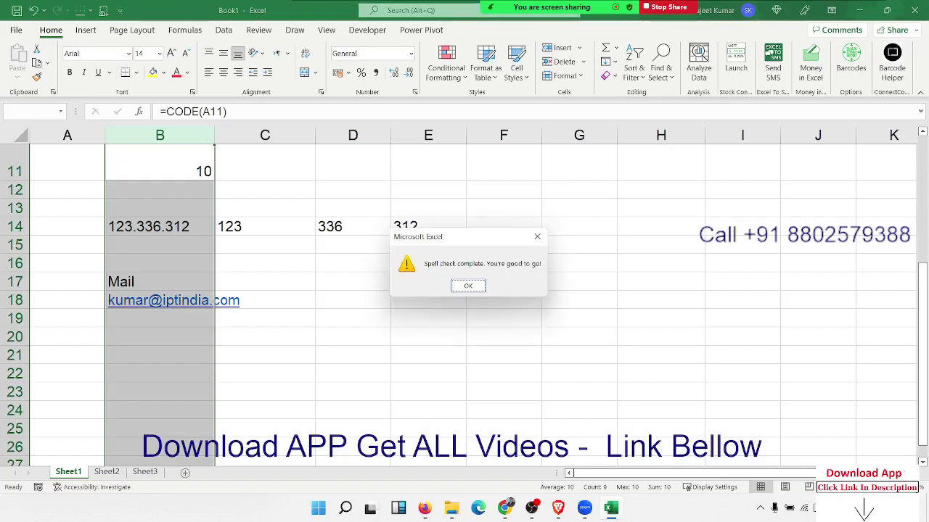
click(537, 237)
click(412, 298)
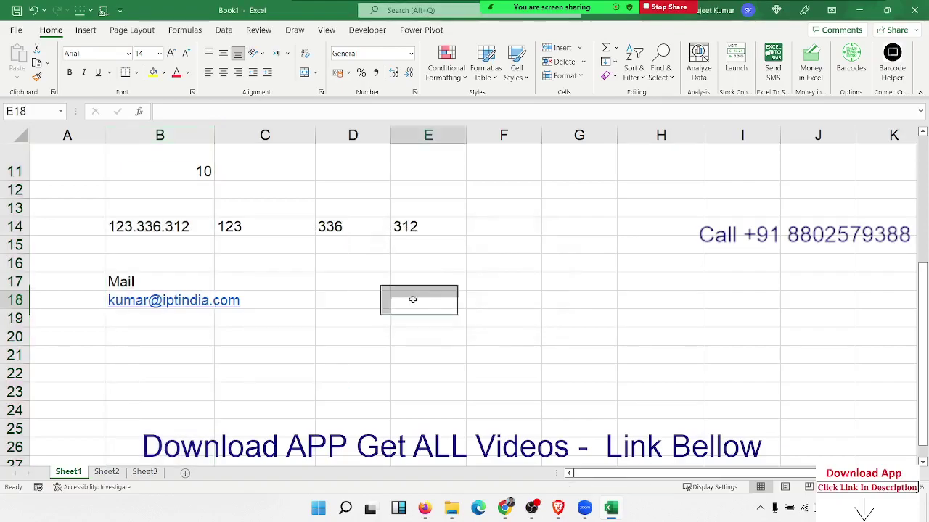
double_click(214, 135)
click(270, 257)
Add the headings ID in C17 and website in D17.
click(275, 278)
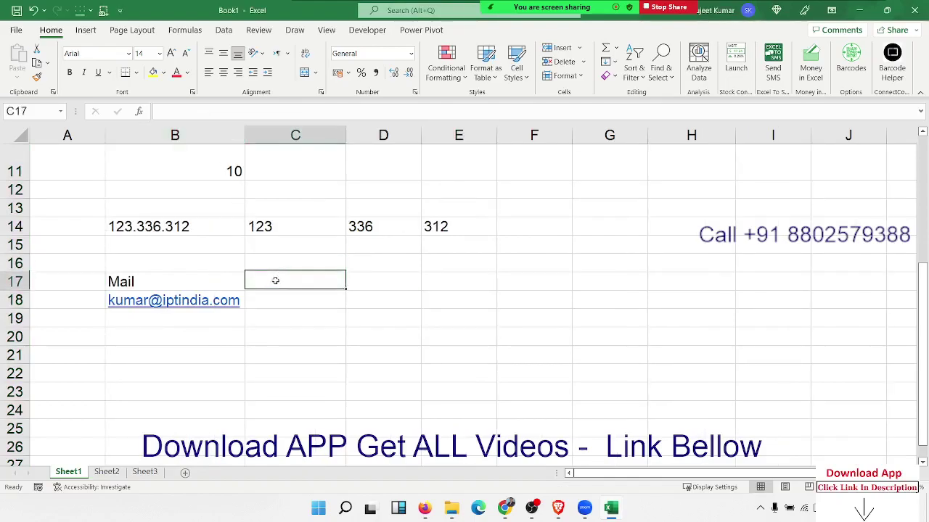
text(ID)
key(Tab)
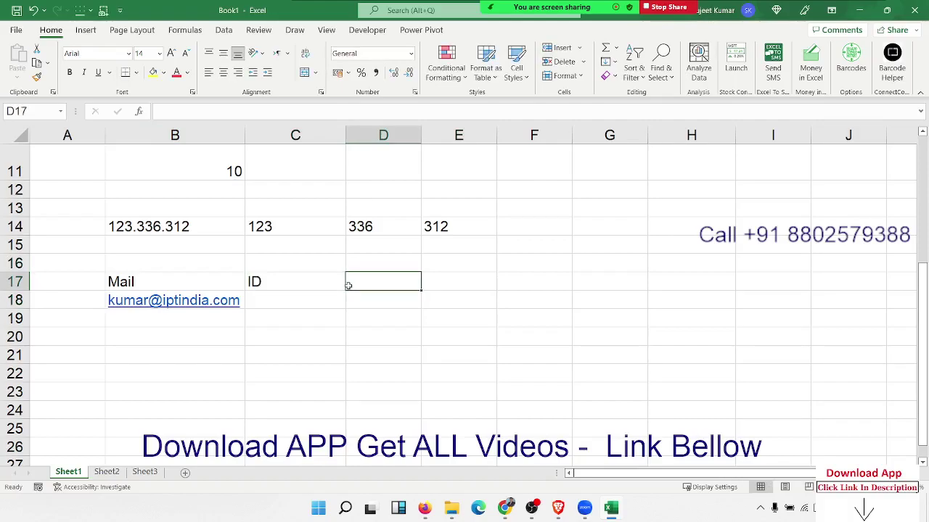
text(webs)
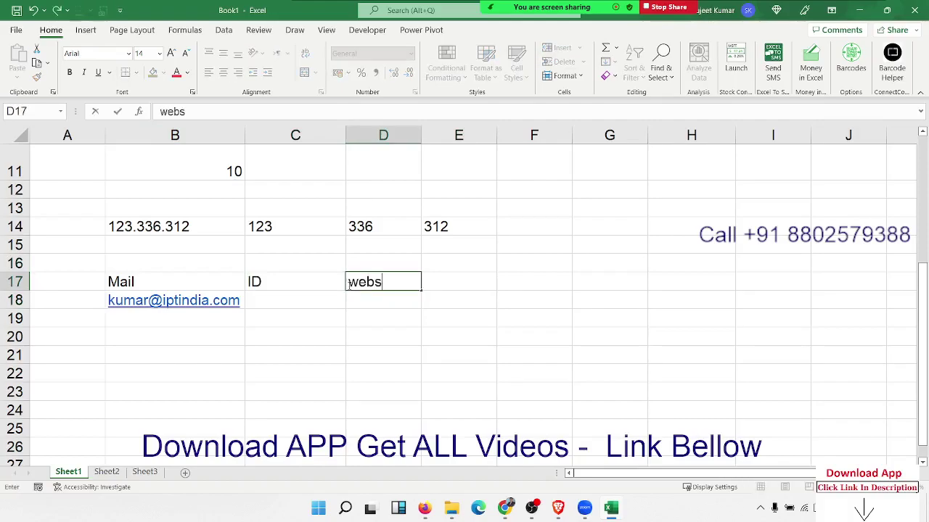
text(ite)
key(Return)
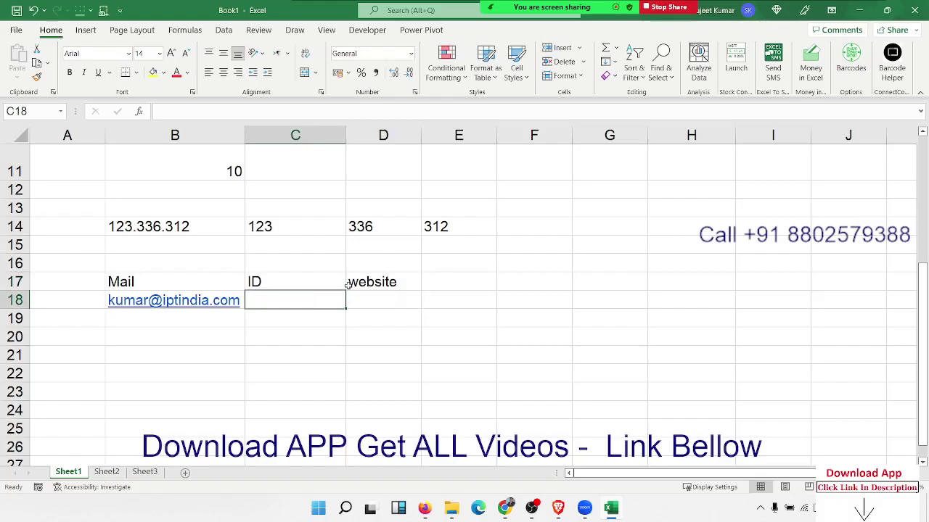
Enter =LEFT(B18,5) in C18 to extract the address's first five characters.
text(=l)
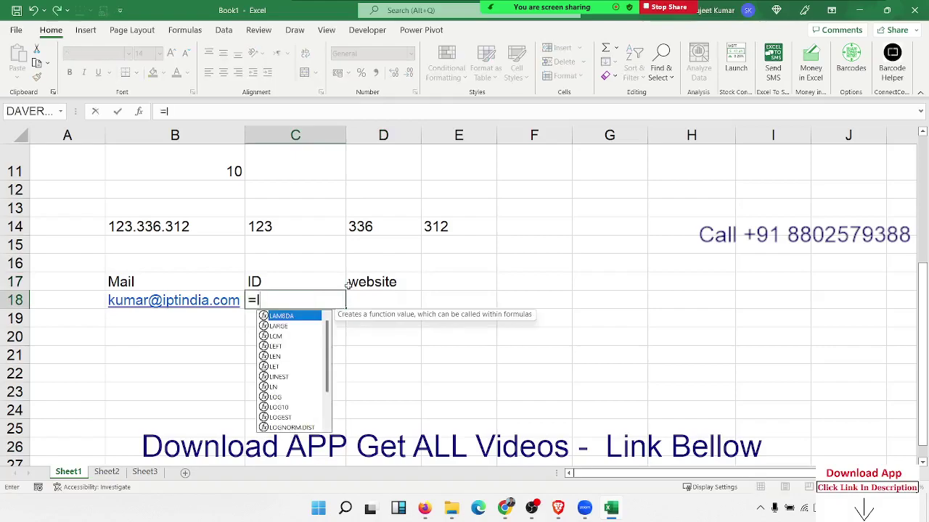
text(e)
key(Tab)
key(Left)
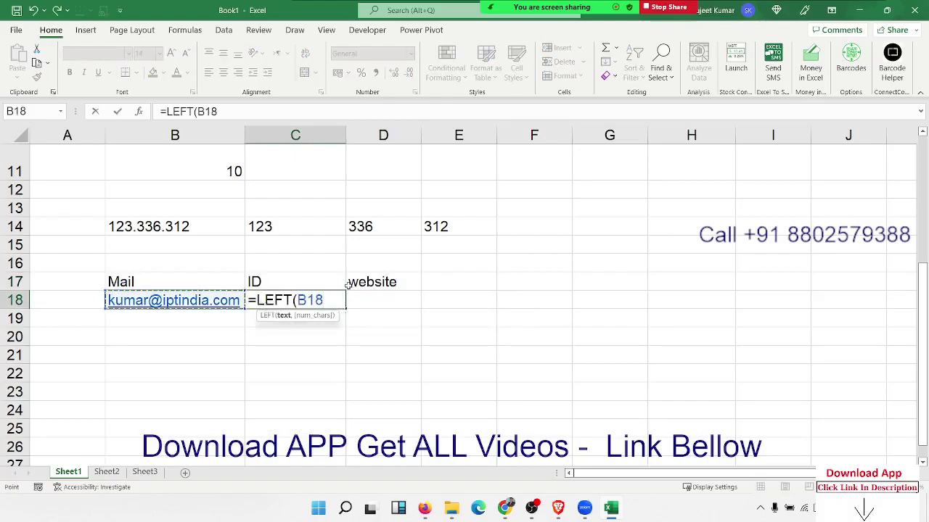
text(,)
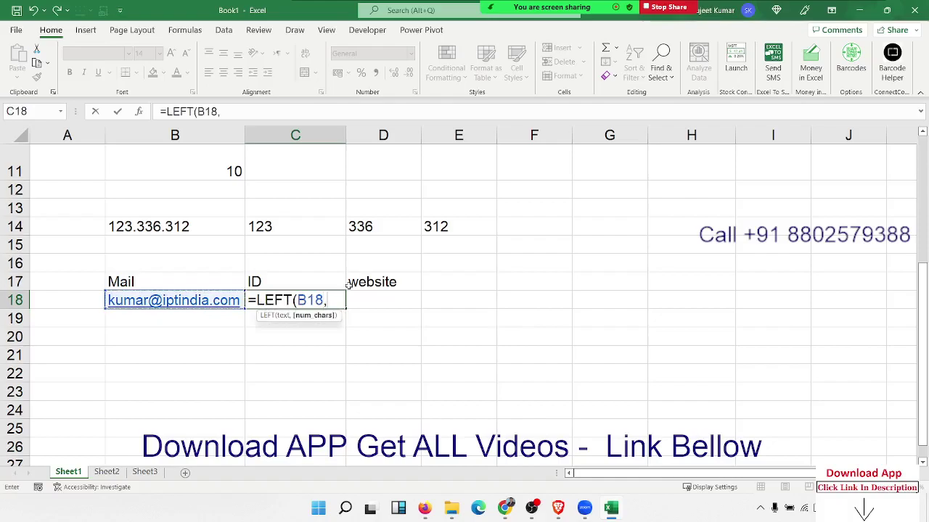
text(5)
key(Return)
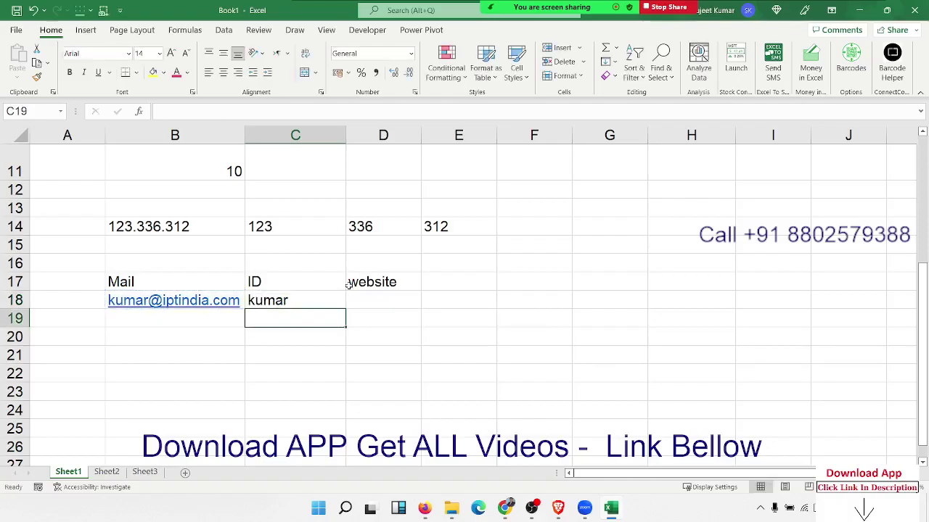
key(Up)
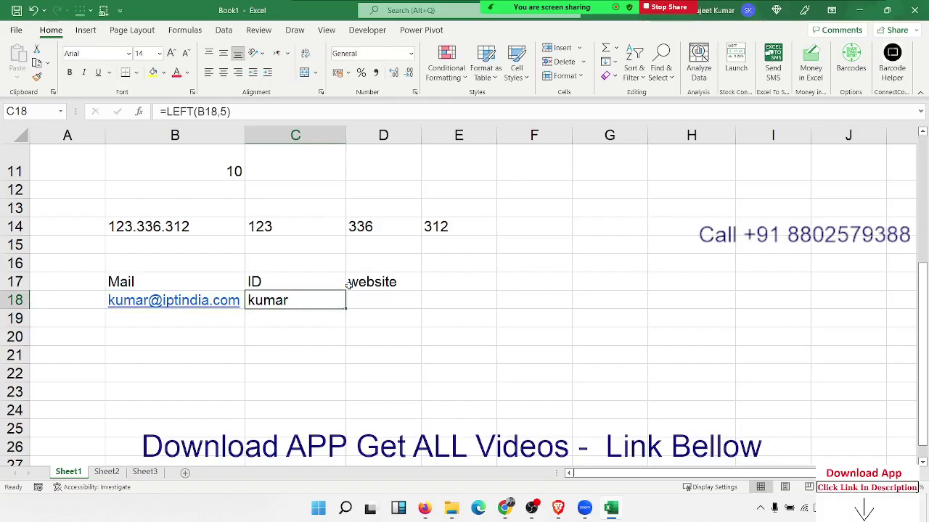
key(Down)
Enter =FIND("@",B18,1) in C19 to locate the @ in the e-mail address.
text(=fid)
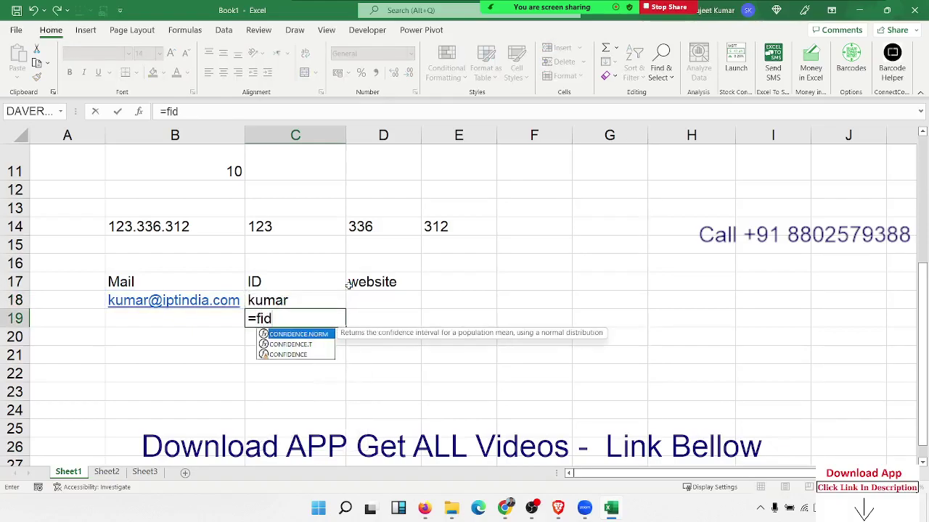
key(BackSpace)
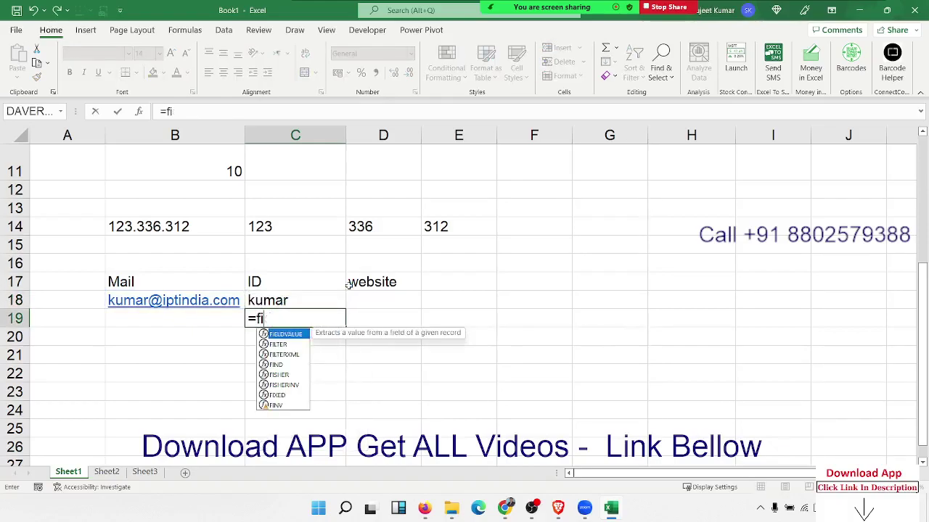
text(nd)
key(Tab)
key(Left)
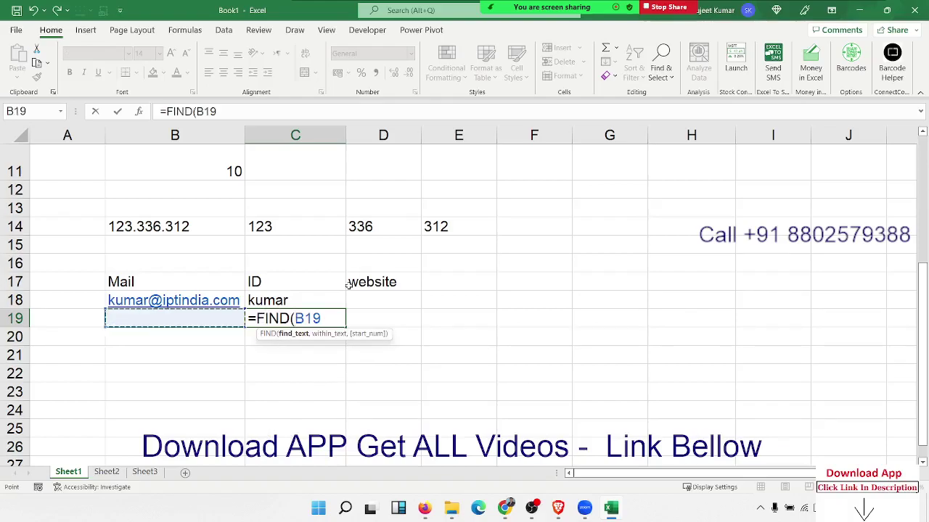
key(Up)
key(Up)
key(Down)
text(,)
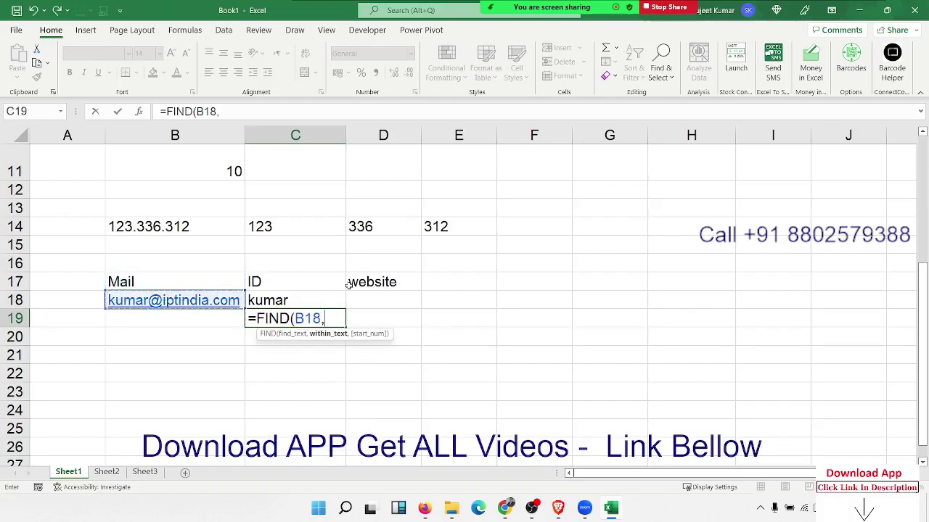
text("@",)
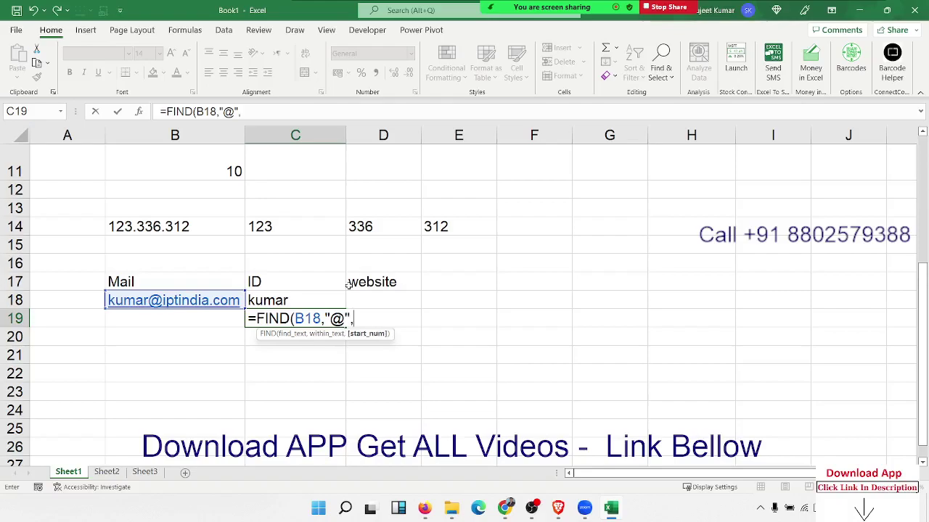
key(BackSpace)
key(BackSpace)
key(BackSpace)
key(BackSpace)
key(BackSpace)
key(BackSpace)
key(BackSpace)
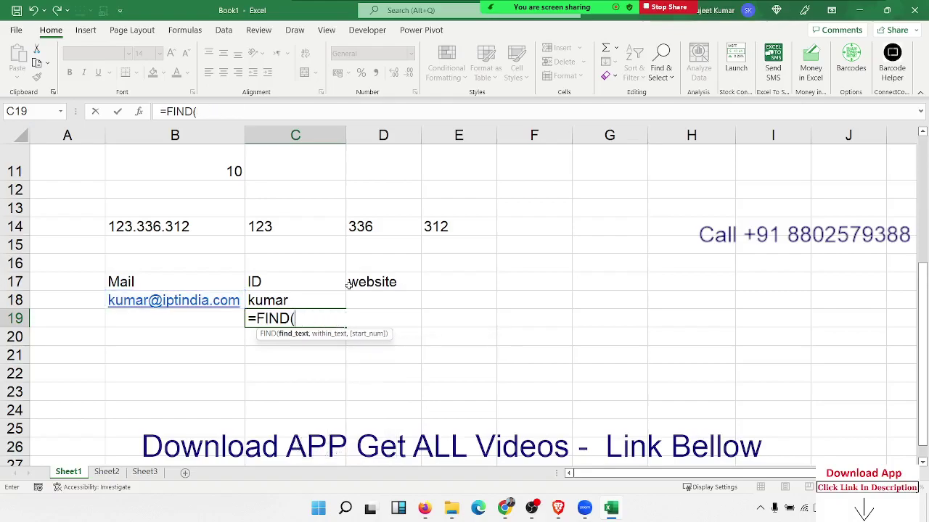
text("@)
text(",)
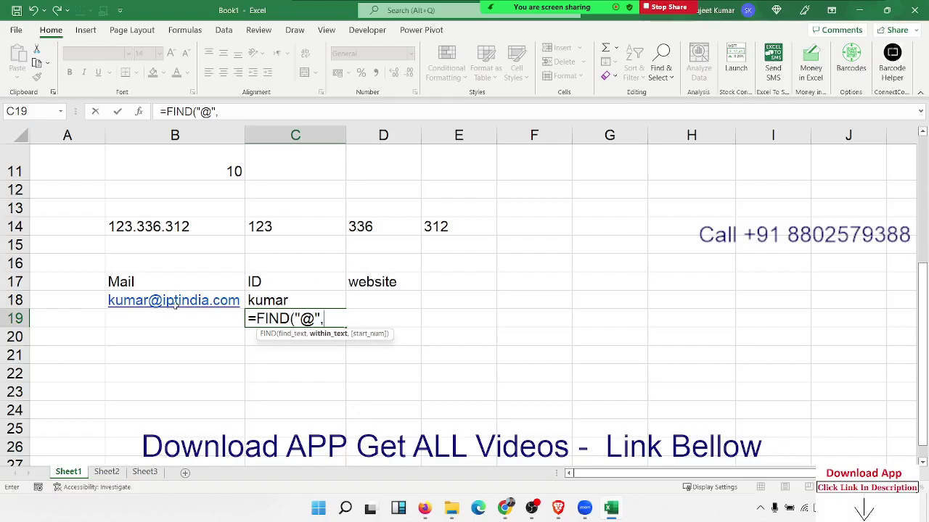
click(145, 296)
text(,1)
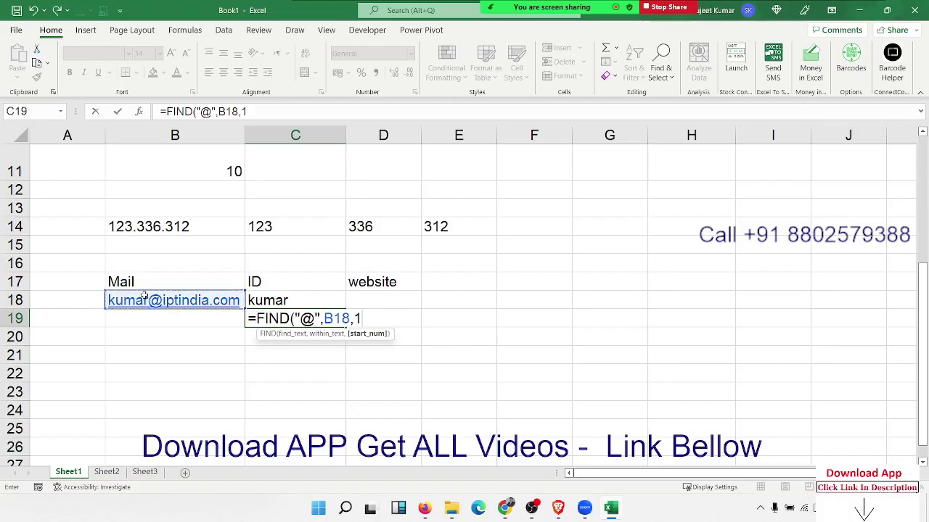
key(Return)
key(Up)
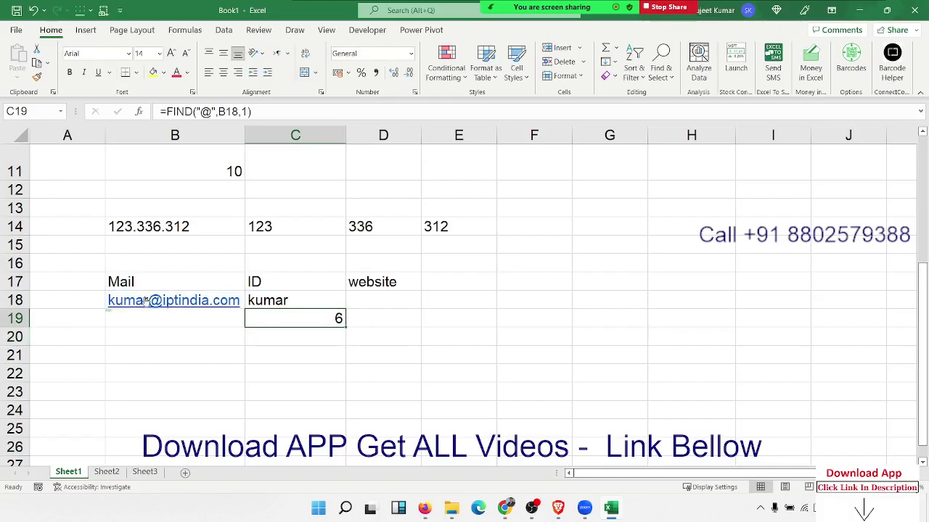
Change C18's formula to =LEFT(B18,C19-1) so the ID uses the @ position.
double_click(285, 298)
key(BackSpace)
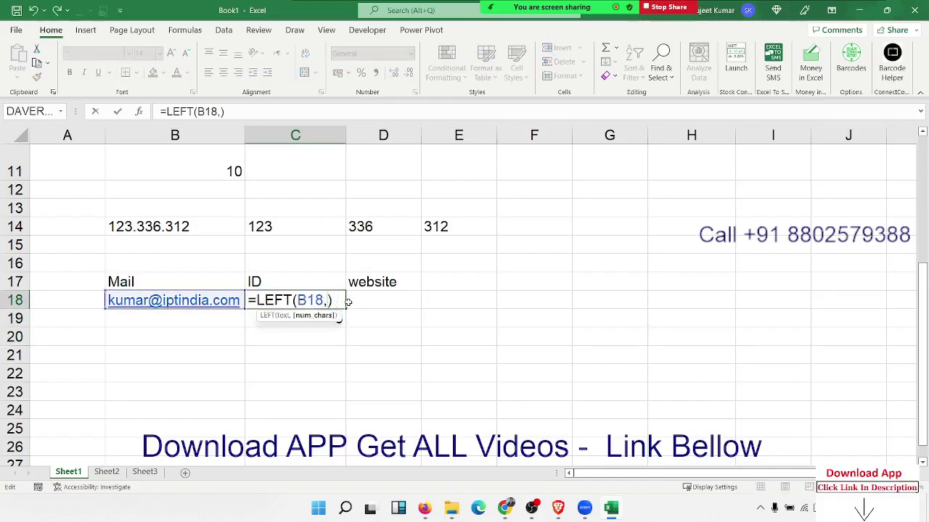
click(254, 319)
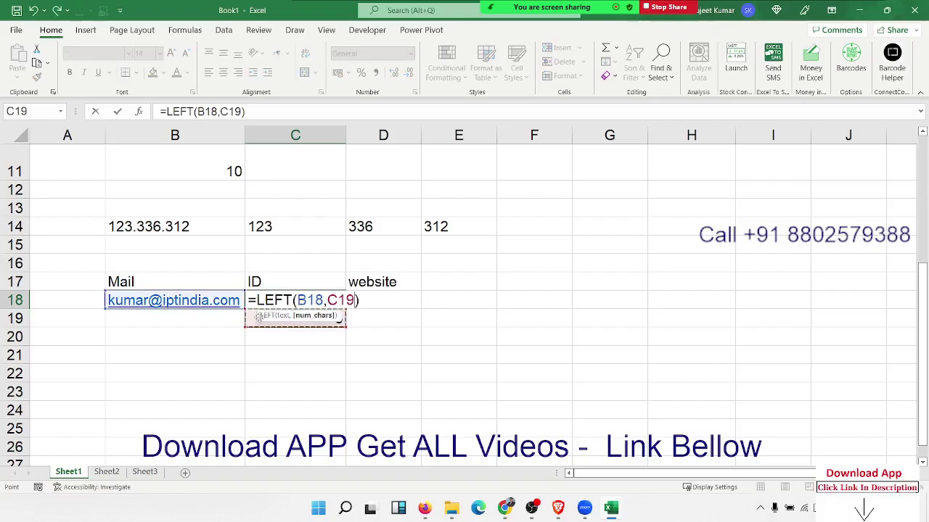
text(-1)
key(Return)
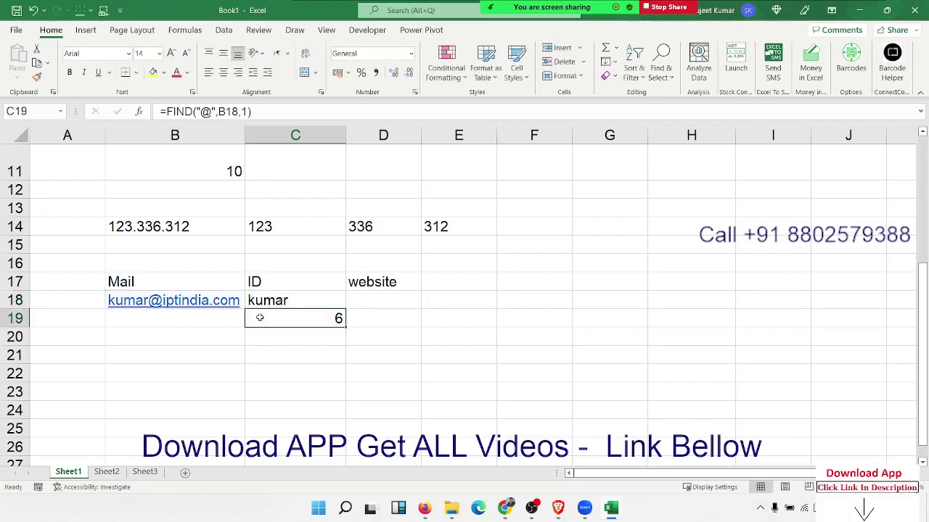
key(Up)
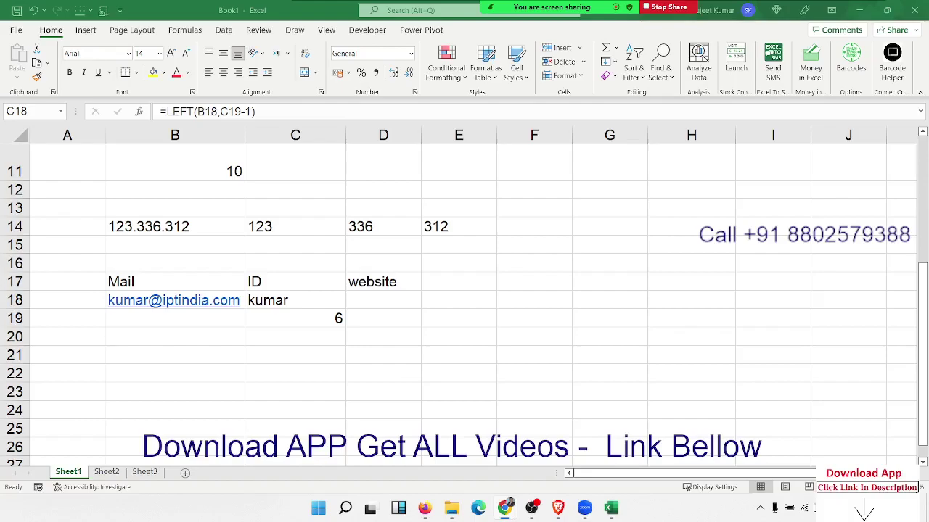
Review the LEFT formula in C18 and the FIND formula in C19.
click(306, 304)
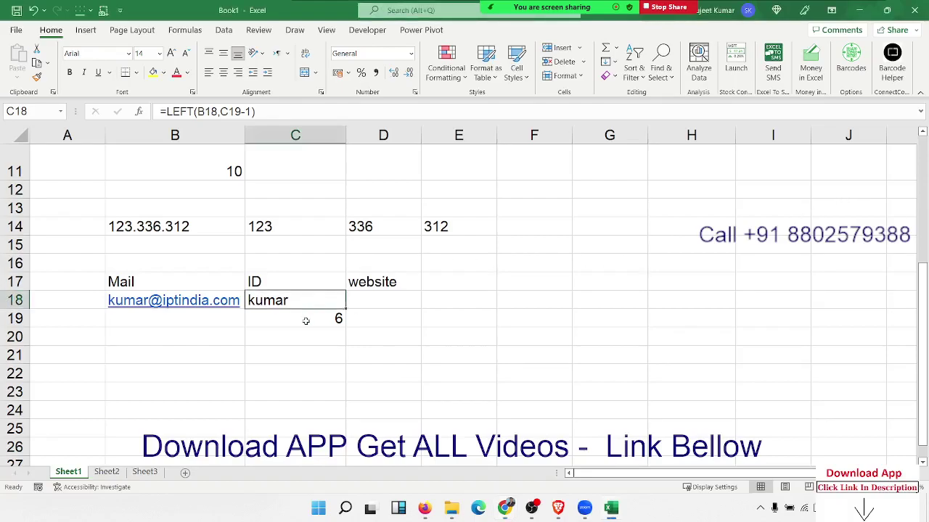
click(306, 321)
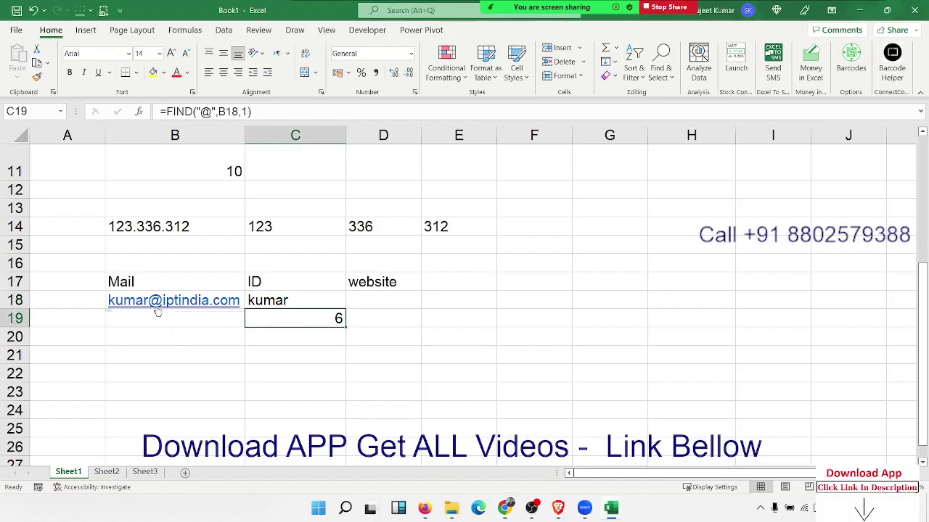
click(321, 300)
click(367, 299)
Enter =RIGHT(B18,LEN(C19)-C19) in D18 for the website part.
text(=)
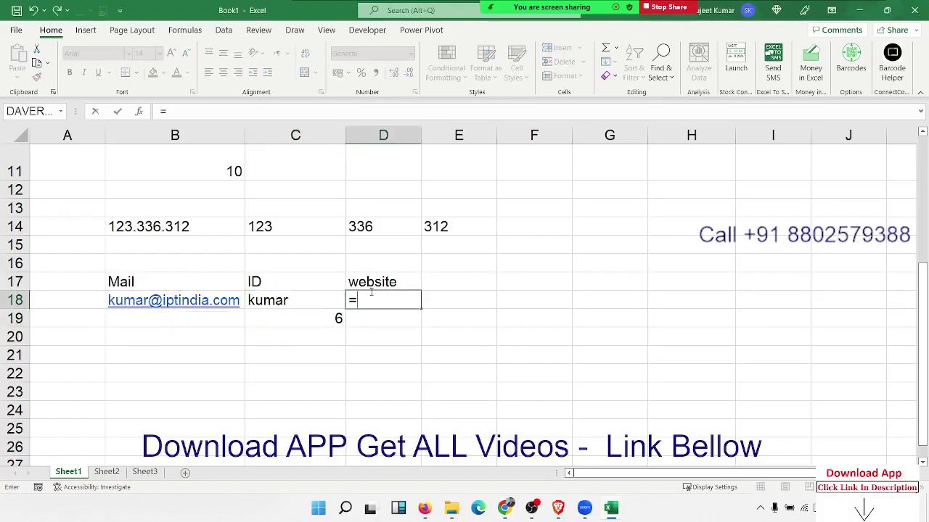
text(ri)
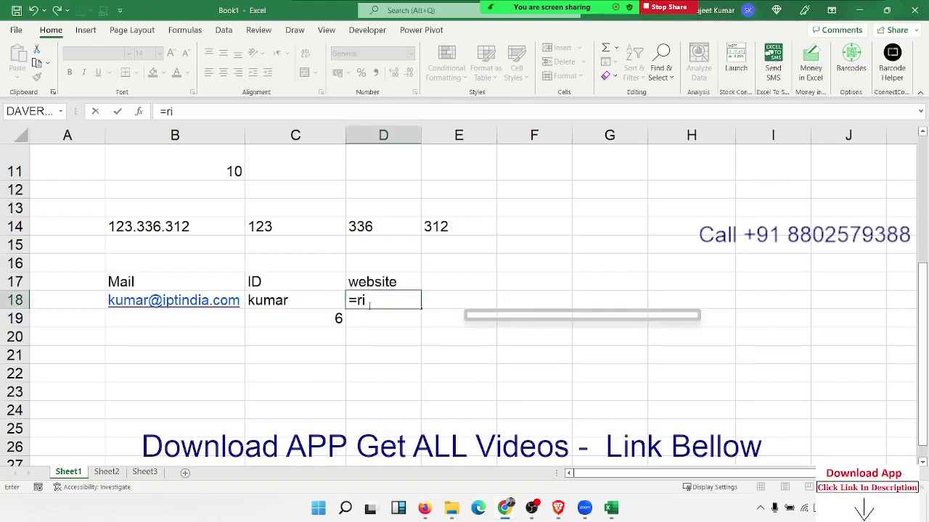
key(Tab)
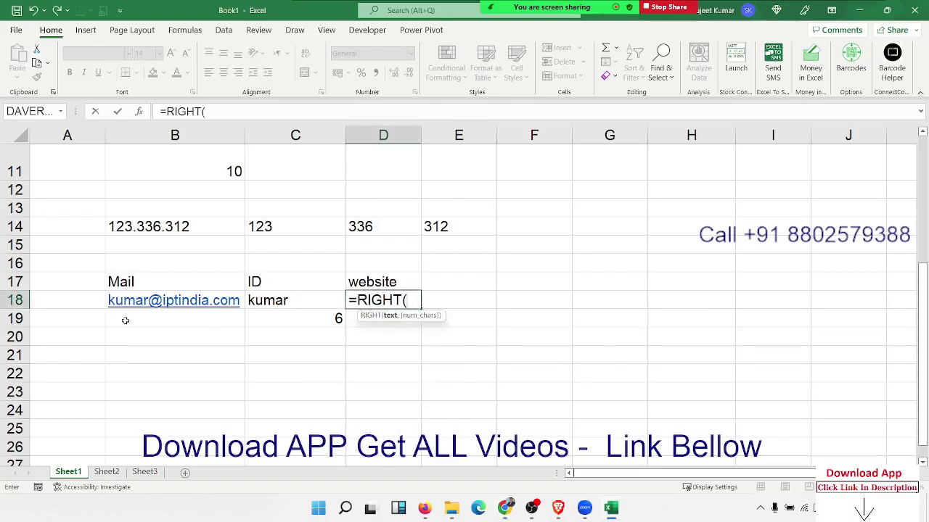
click(127, 319)
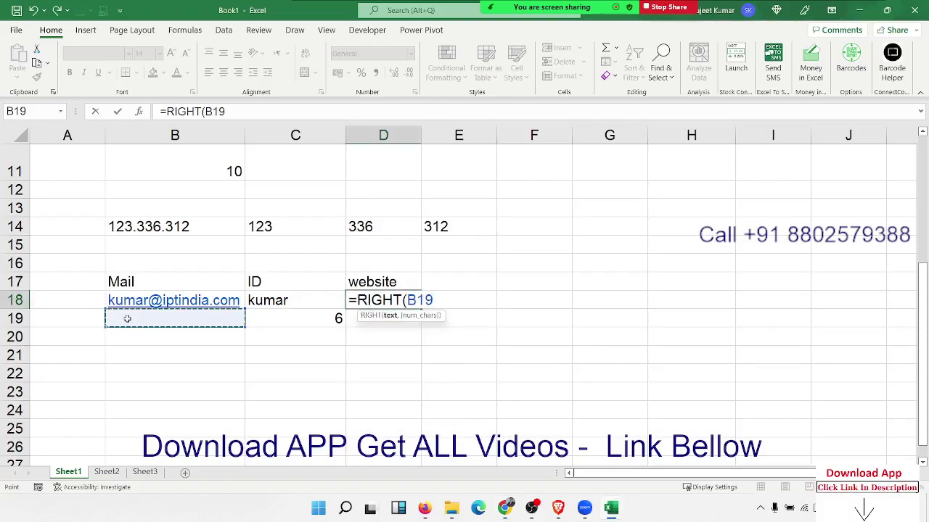
key(Up)
text(,)
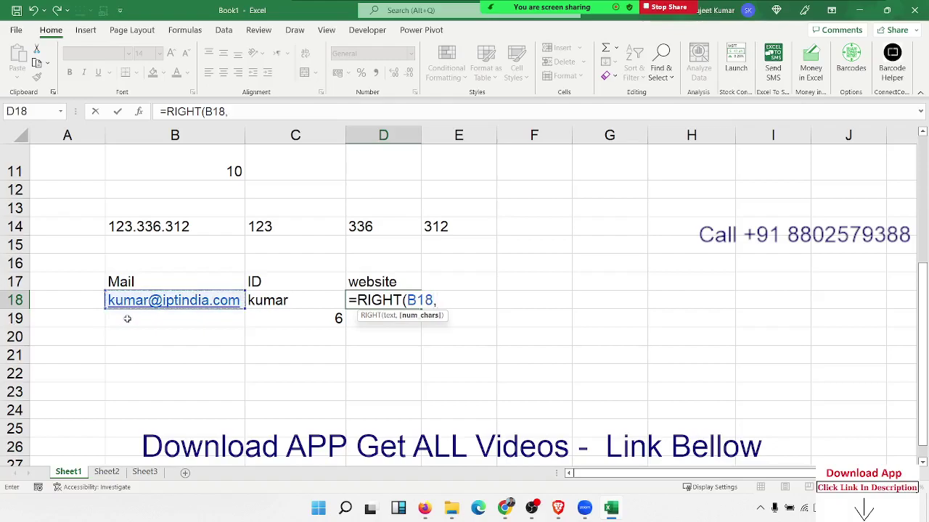
text(len)
key(Tab)
key(Down)
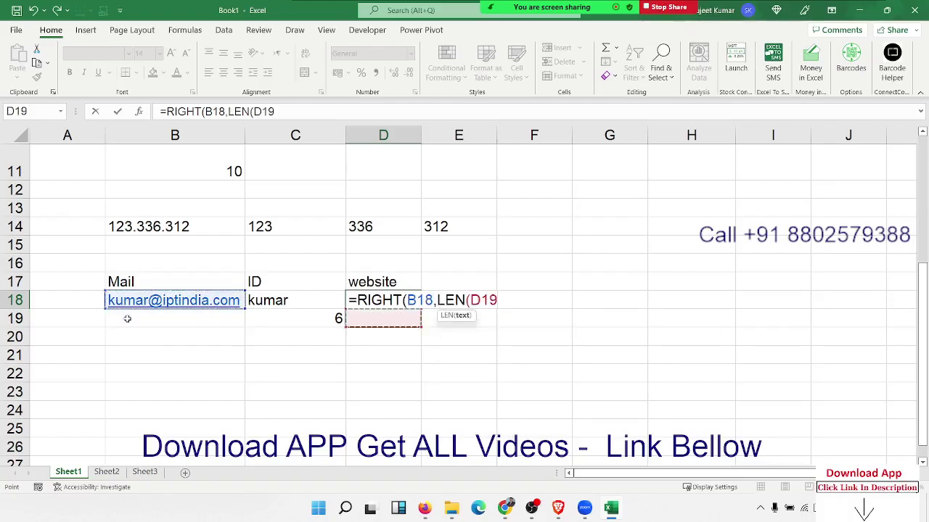
key(Left)
text()-)
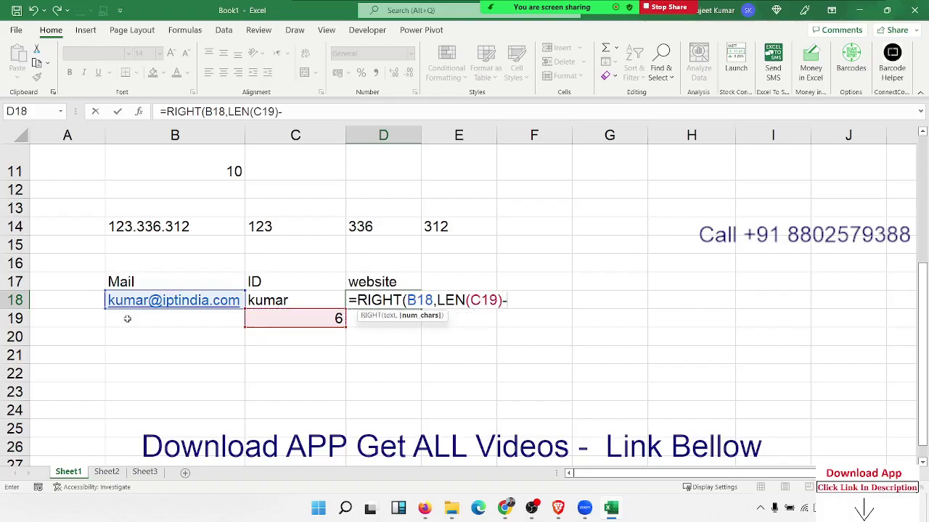
text(6)
key(BackSpace)
click(291, 323)
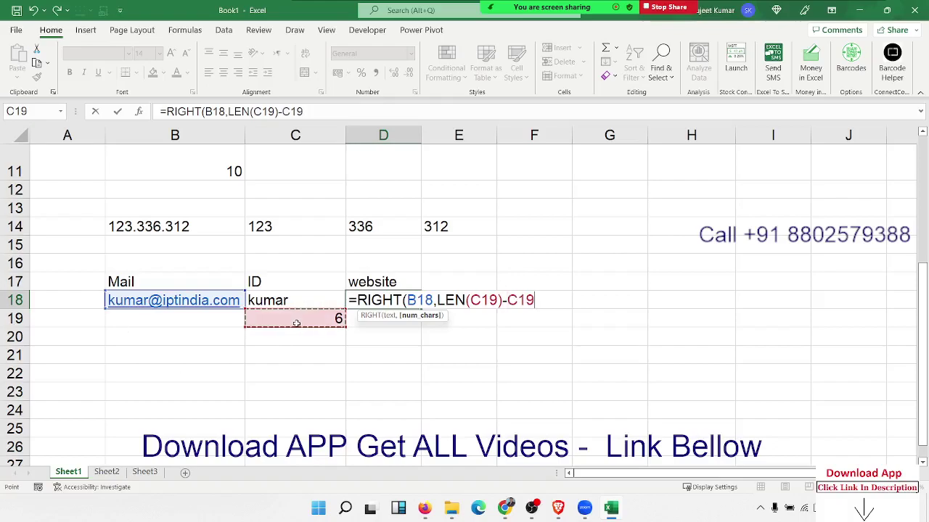
key(Return)
key(Return)
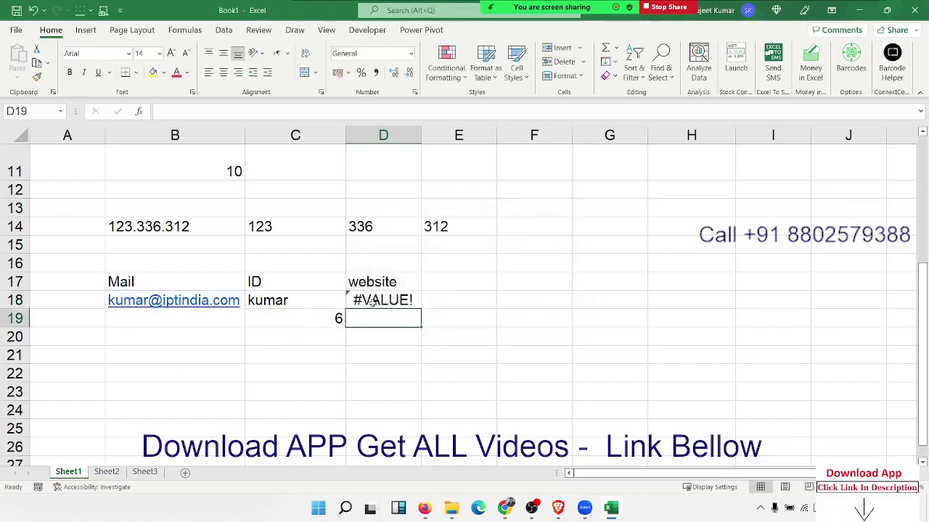
Correct D18's LEN argument to B18, giving =RIGHT(B18,LEN(B18)-C19) for the domain.
double_click(371, 300)
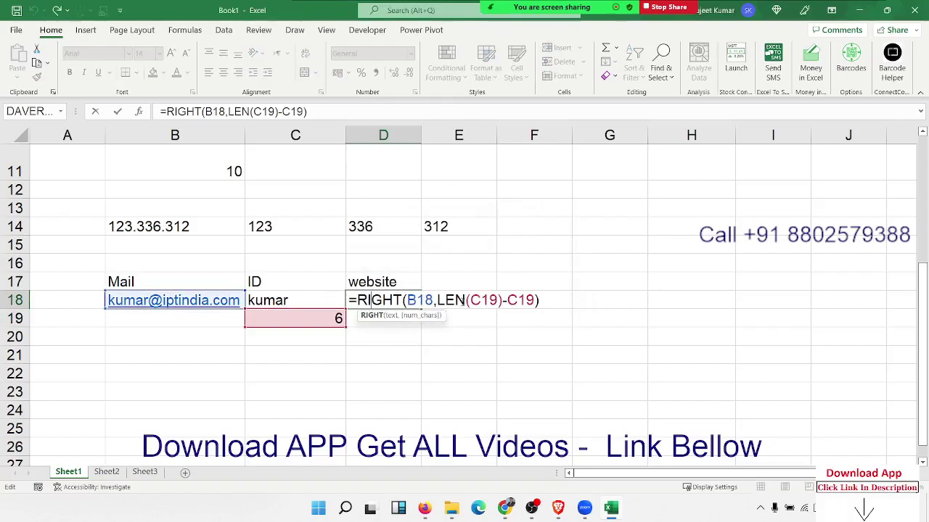
click(500, 299)
click(509, 300)
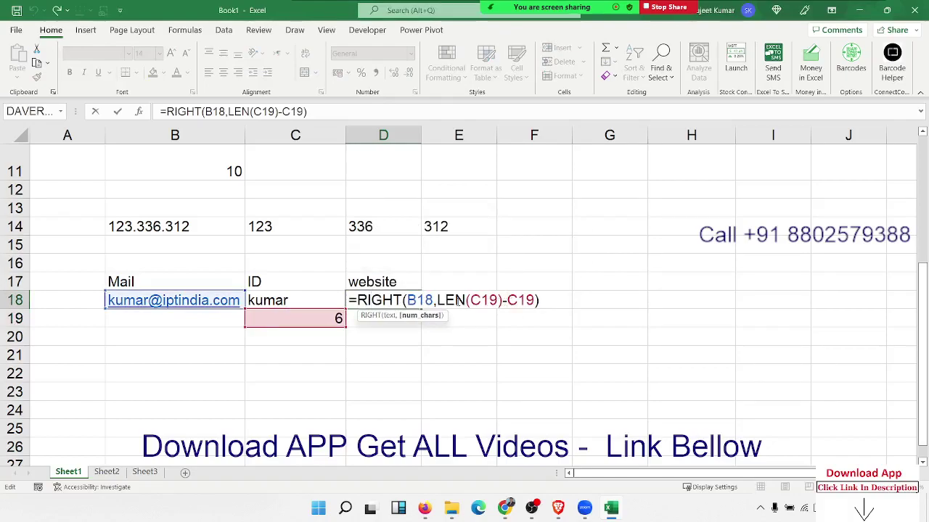
double_click(481, 300)
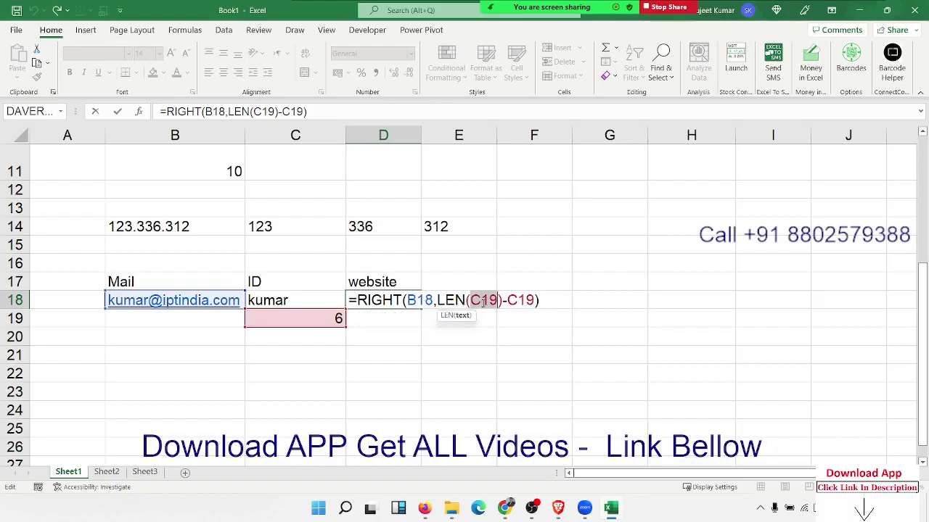
key(BackSpace)
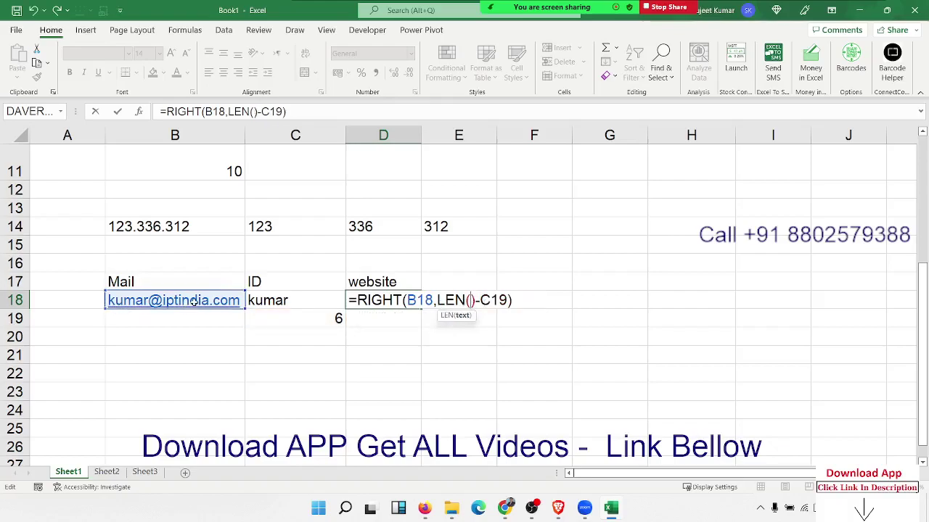
click(196, 301)
key(Return)
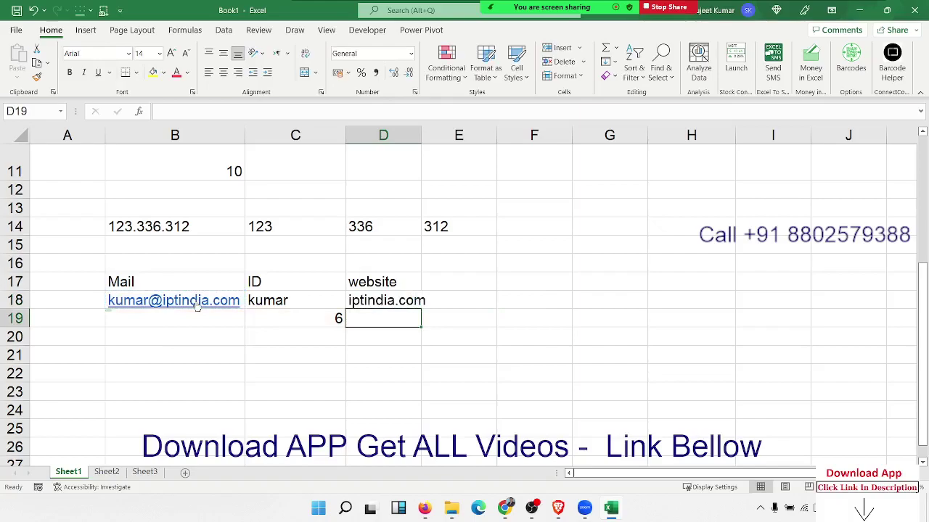
key(Up)
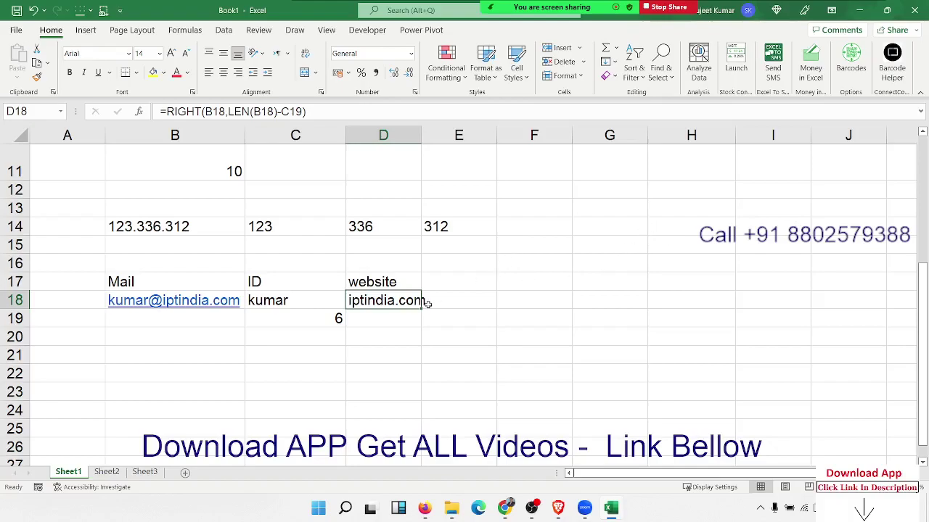
Copy the email address from B18 into B21.
click(406, 328)
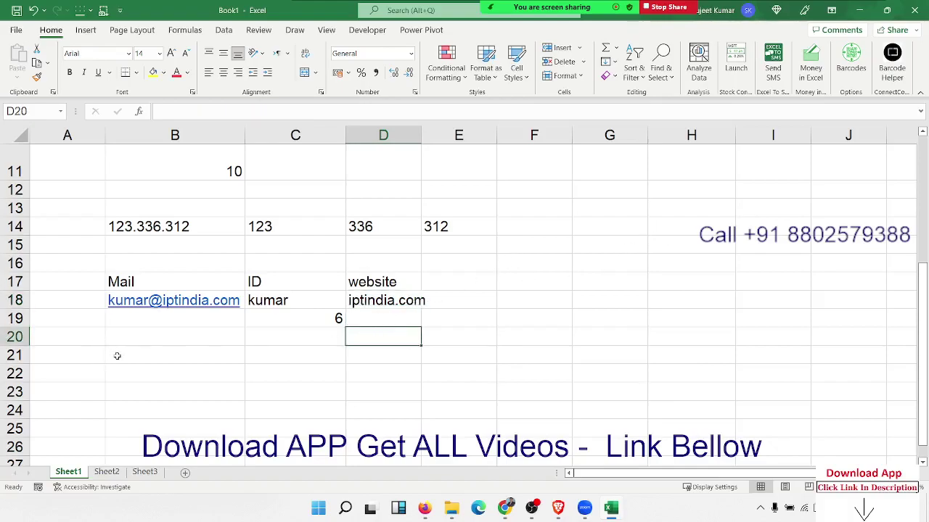
click(125, 332)
key(Up)
key(Up)
key(ctrl+c)
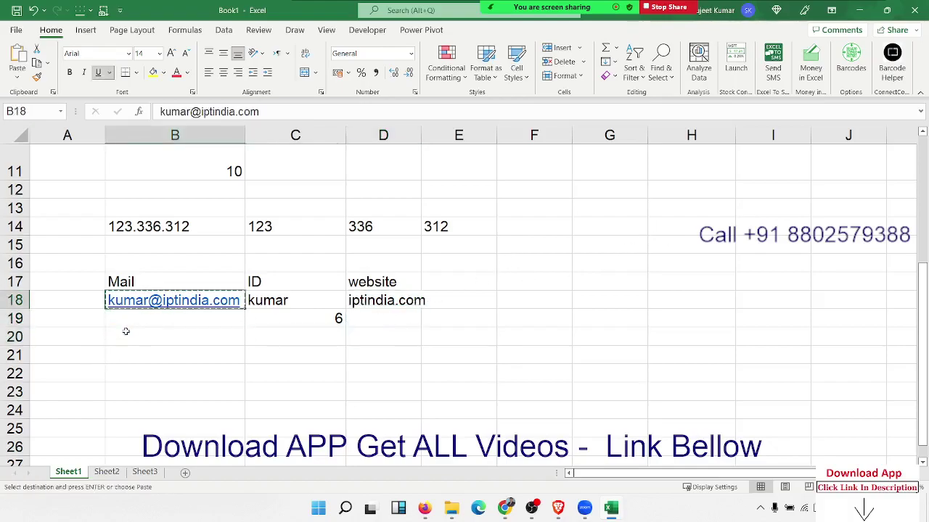
key(Down)
key(Down)
key(Down)
key(Return)
key(Right)
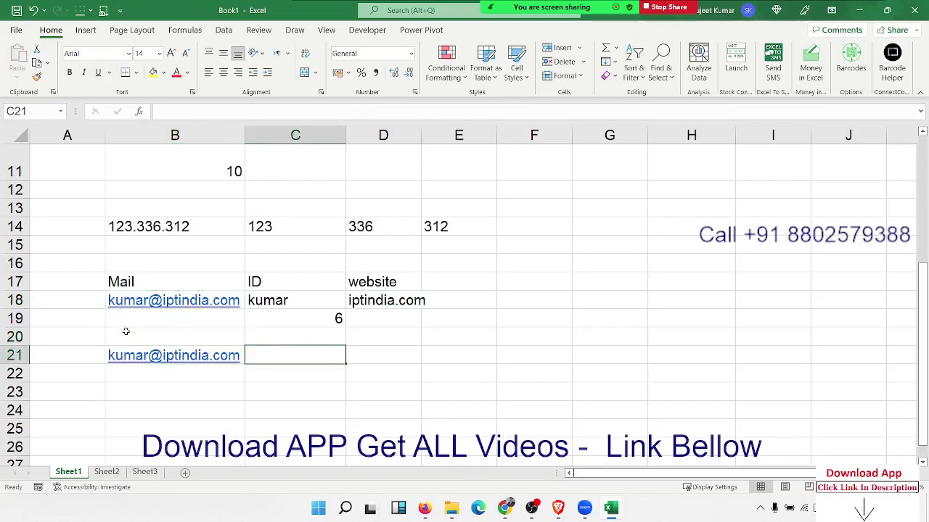
Enter =TEXTBEFORE(B21,"@") in C21 to extract the email's username.
text(to)
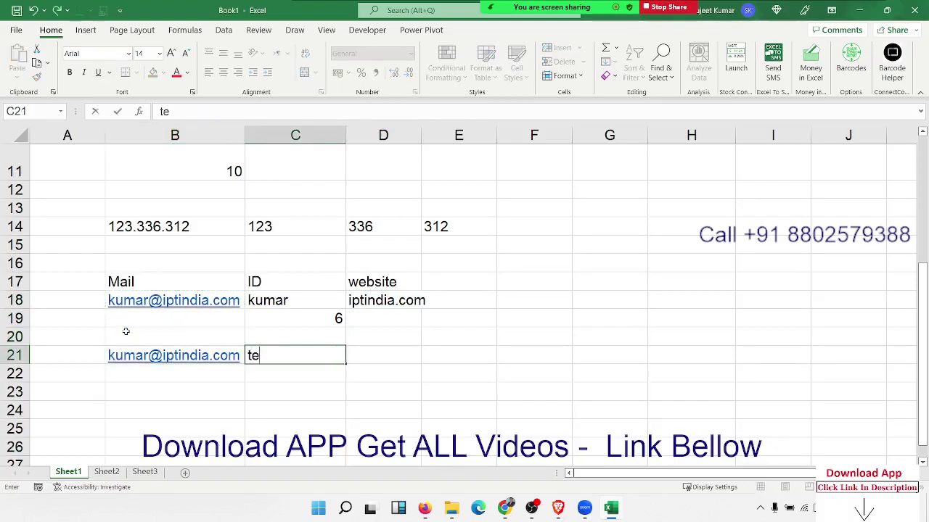
key(BackSpace)
key(BackSpace)
text(=te)
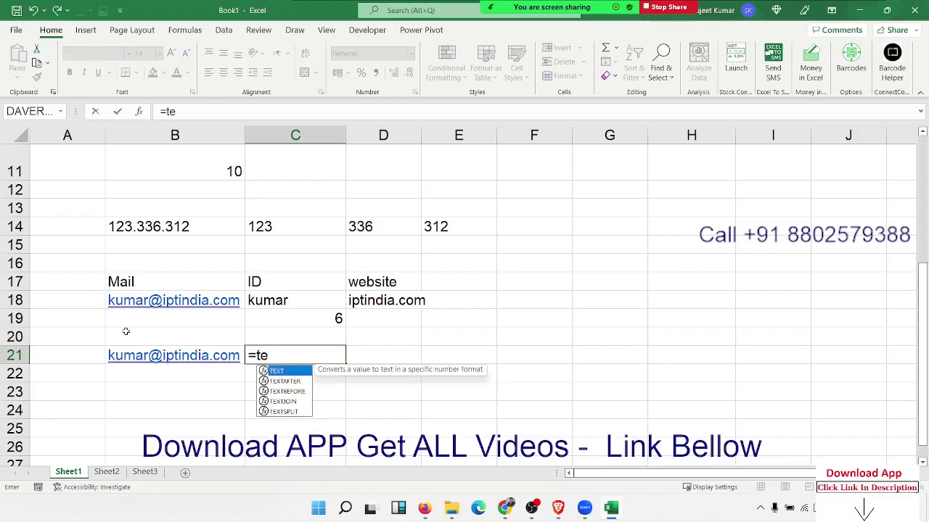
key(Down)
key(Tab)
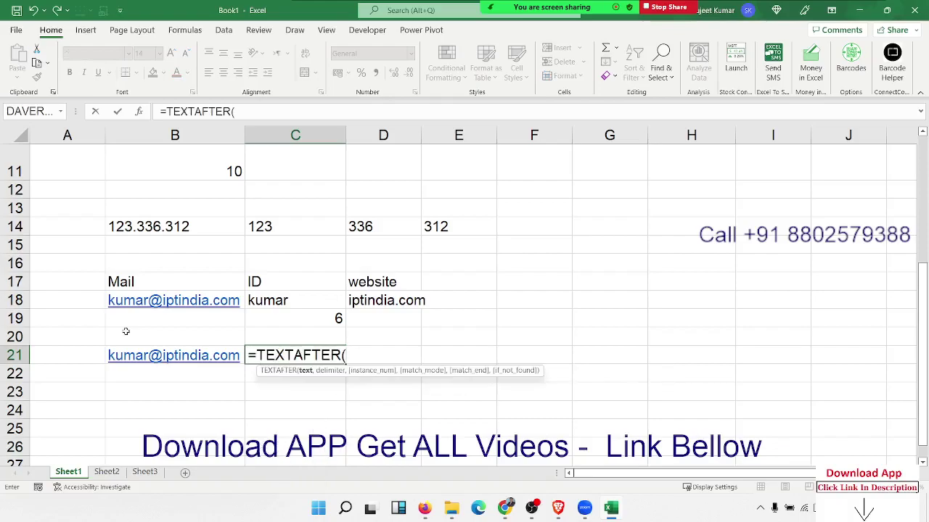
key(BackSpace)
key(BackSpace)
key(BackSpace)
key(BackSpace)
key(BackSpace)
key(BackSpace)
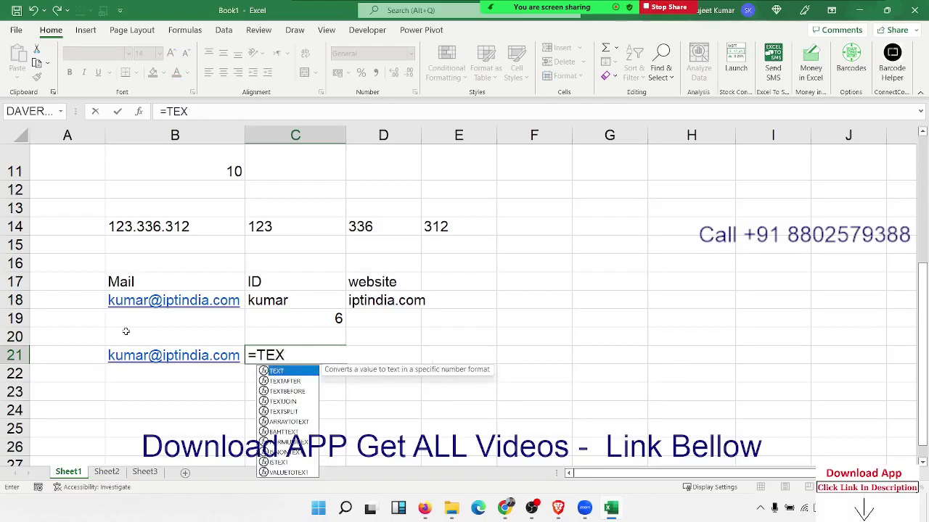
key(Down)
key(Down)
key(Tab)
key(Left)
text(,)
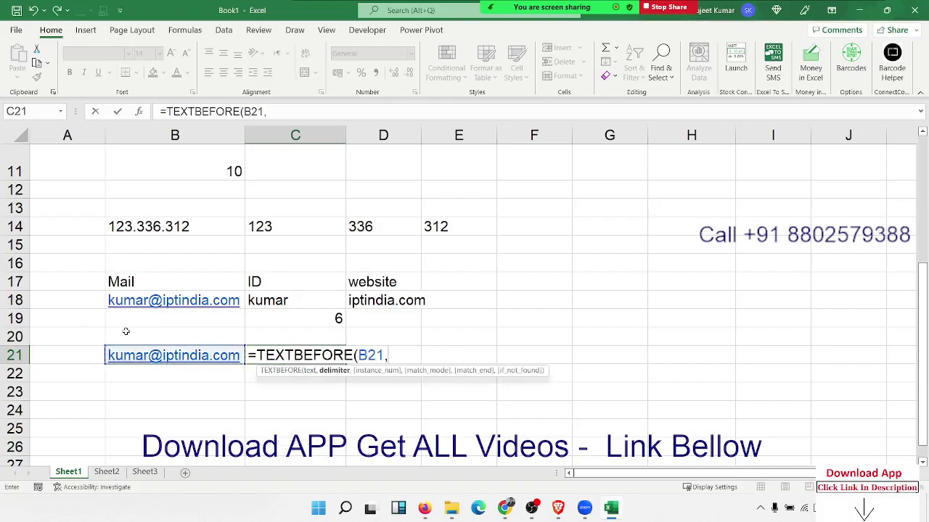
text("@)
key(BackSpace)
text(@")
key(Return)
key(Up)
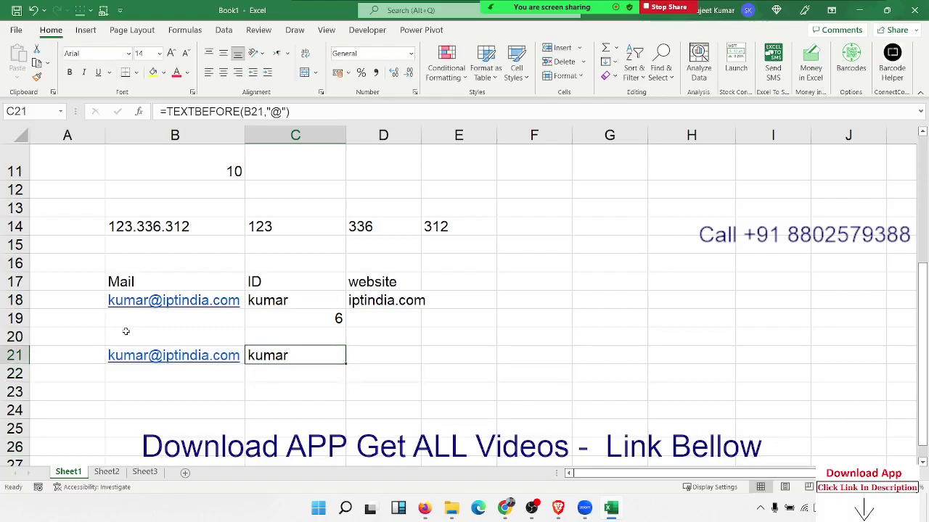
key(Right)
Enter =TEXTAFTER(B21,"@") in D21 to return the email's domain.
text(=te)
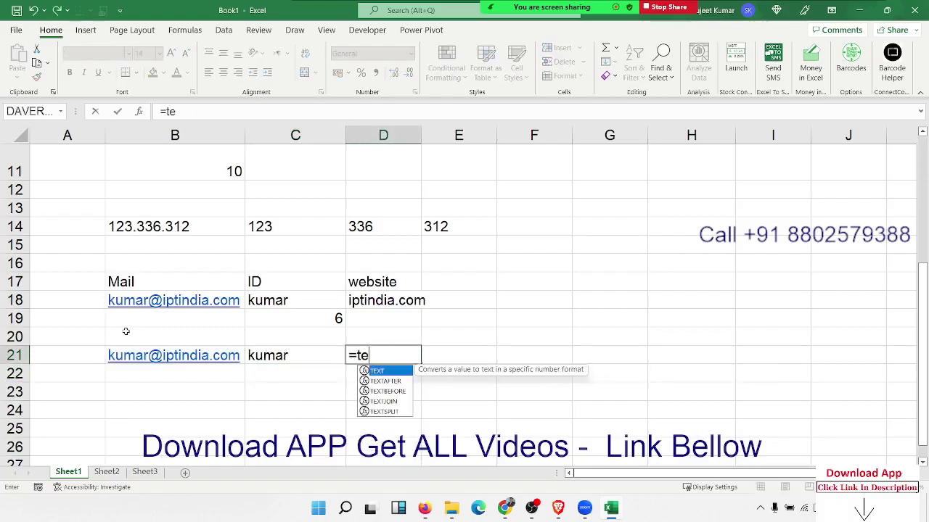
key(Down)
key(Down)
key(Up)
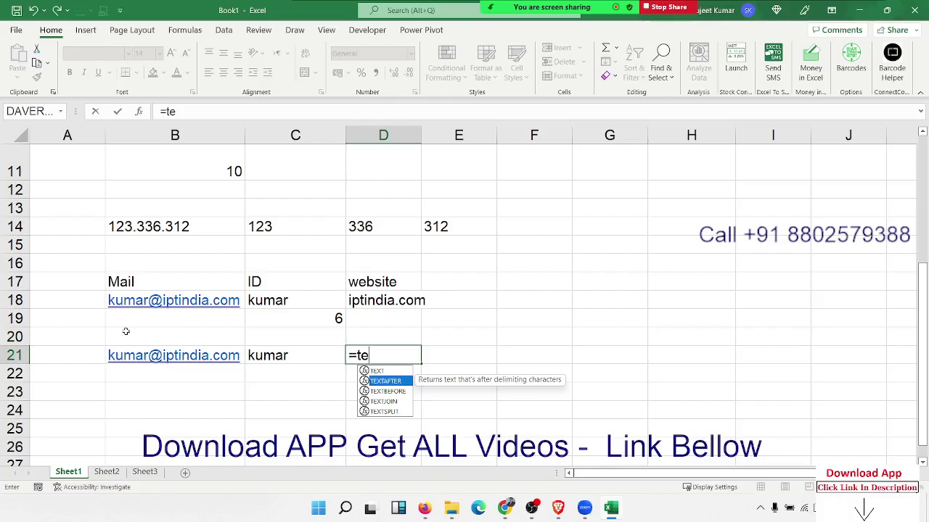
key(Tab)
key(Left)
key(Left)
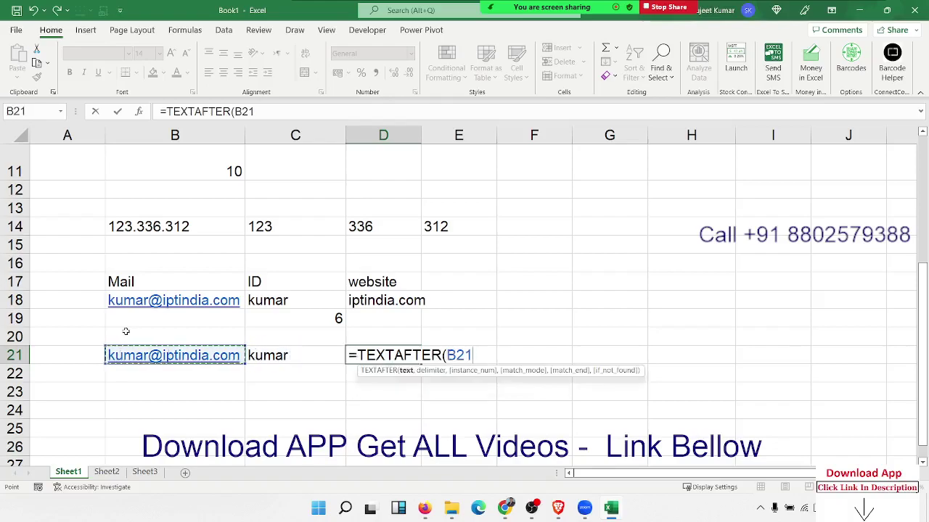
text(,"@)
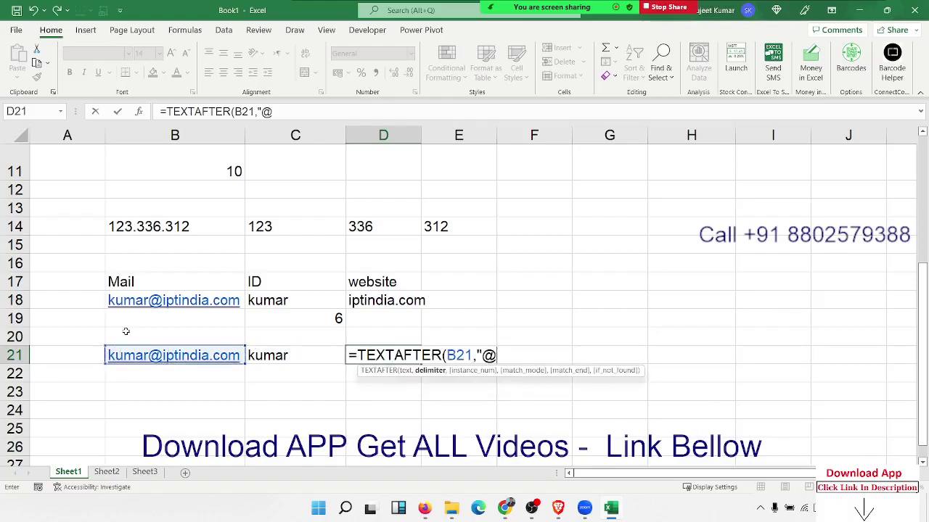
text(")
key(Return)
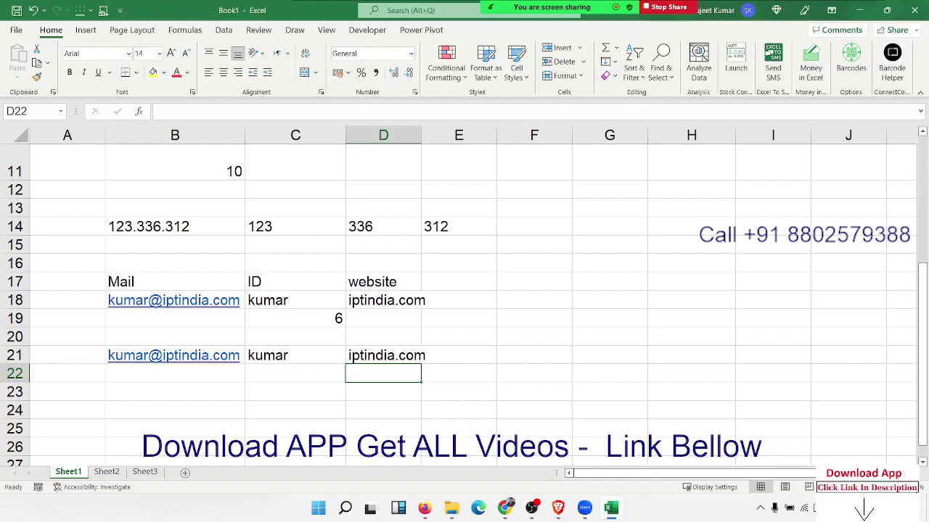
click(301, 365)
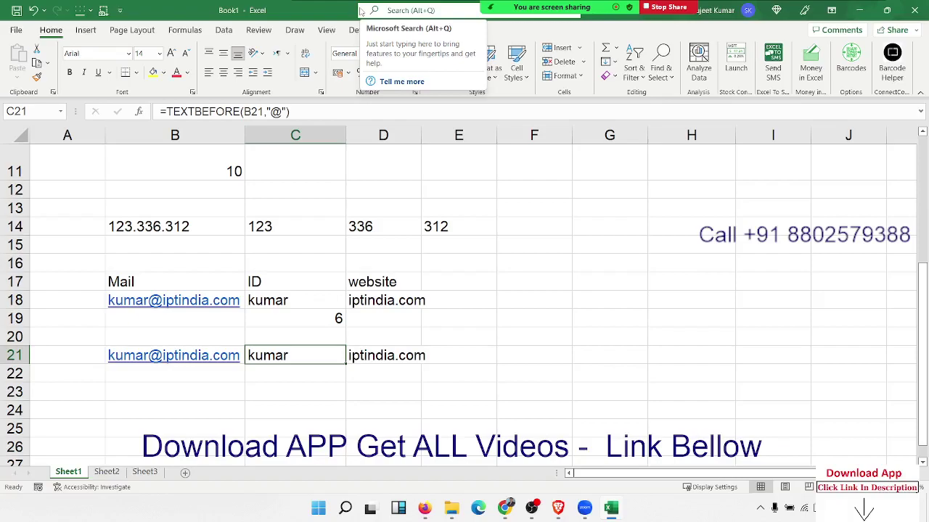
On Sheet2, inspect the 91-prefix phone conversion formulas in B4 and B1.
click(102, 473)
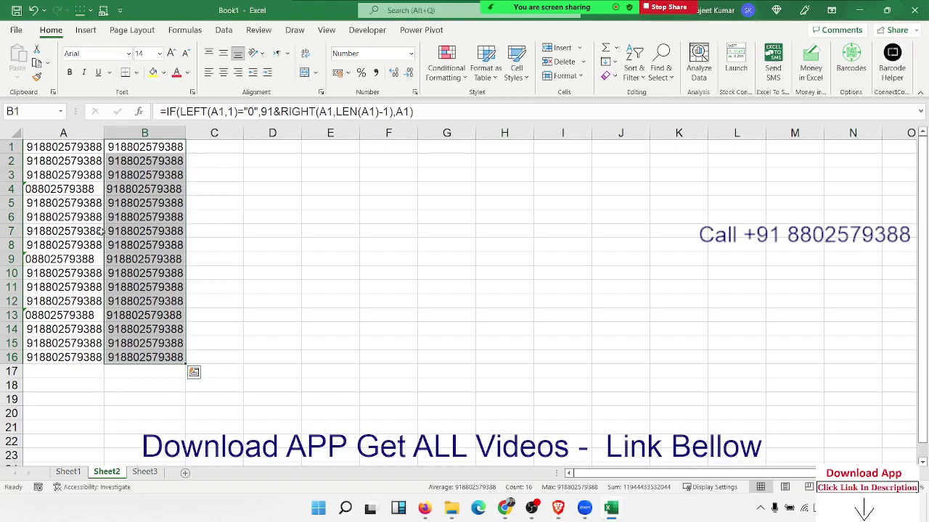
key(Escape)
click(163, 186)
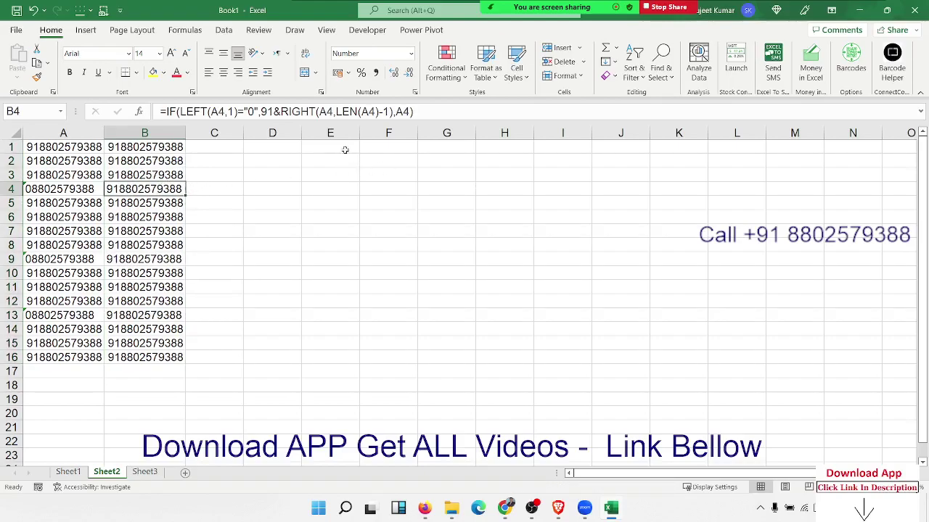
click(132, 151)
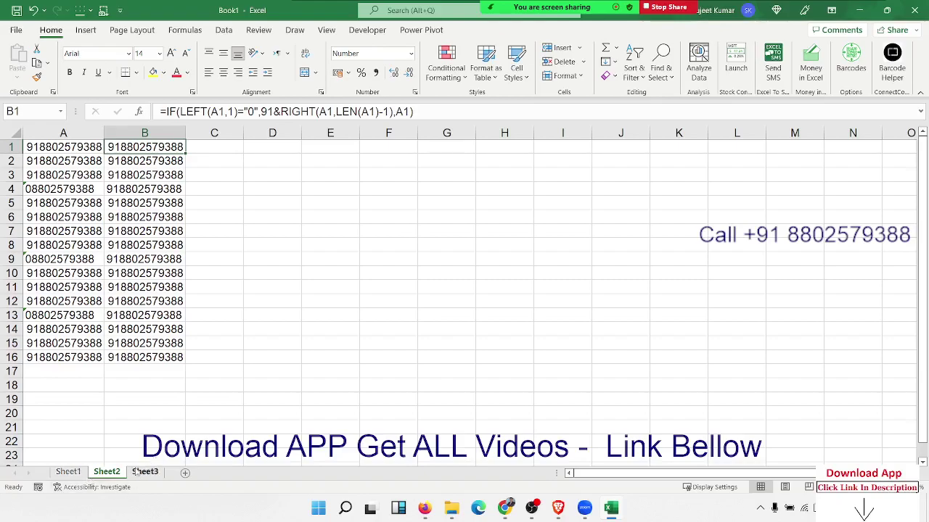
Back on Sheet1, review the domain formula in D21 and the ID formula in C21.
click(65, 473)
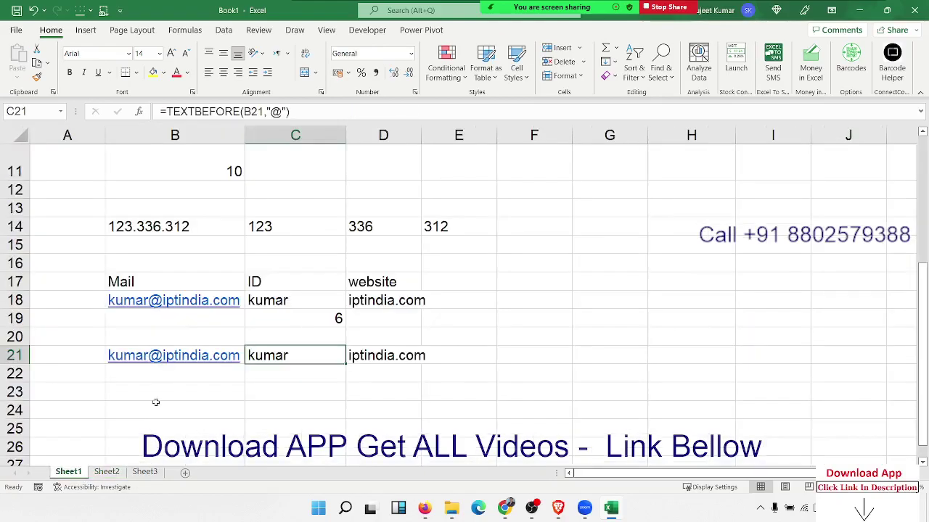
click(364, 357)
click(321, 355)
click(228, 395)
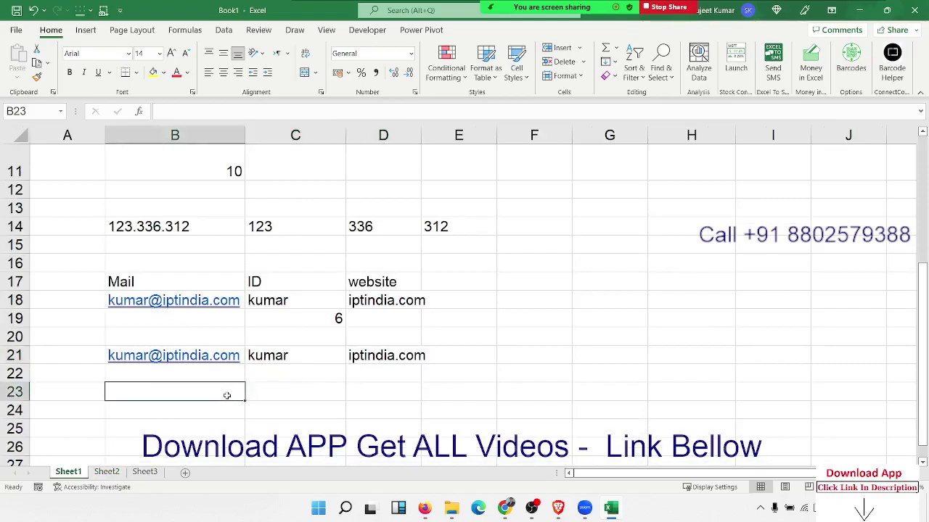
scroll(300, 391, up, 2)
scroll(300, 392, up, 1)
scroll(299, 391, up, 1)
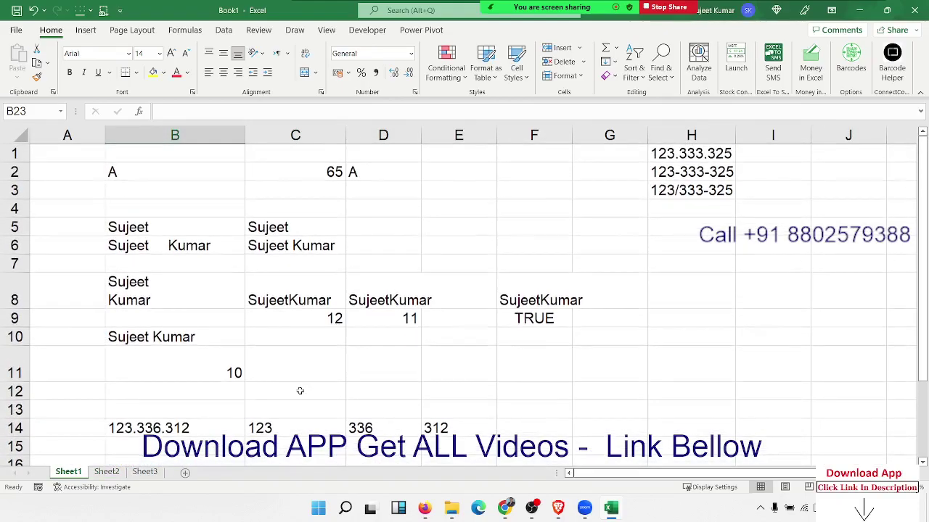
scroll(301, 392, down, 3)
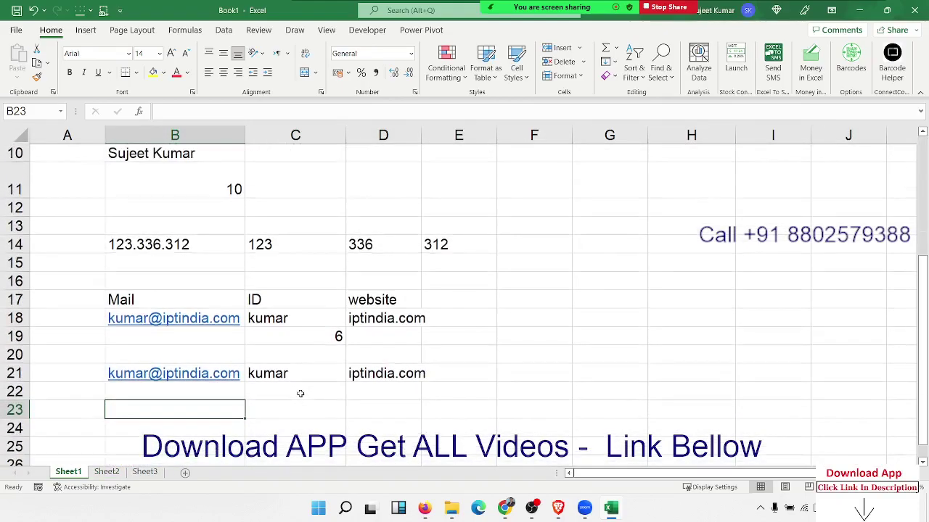
scroll(300, 394, down, 2)
scroll(300, 395, down, 1)
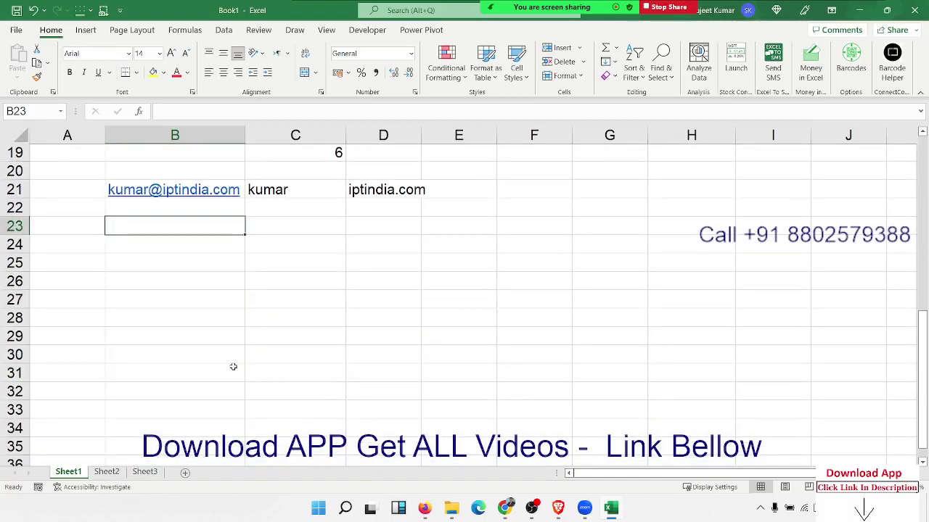
Recheck the converted phone numbers in row 9 and the last row on Sheet2.
click(107, 472)
click(129, 257)
click(127, 356)
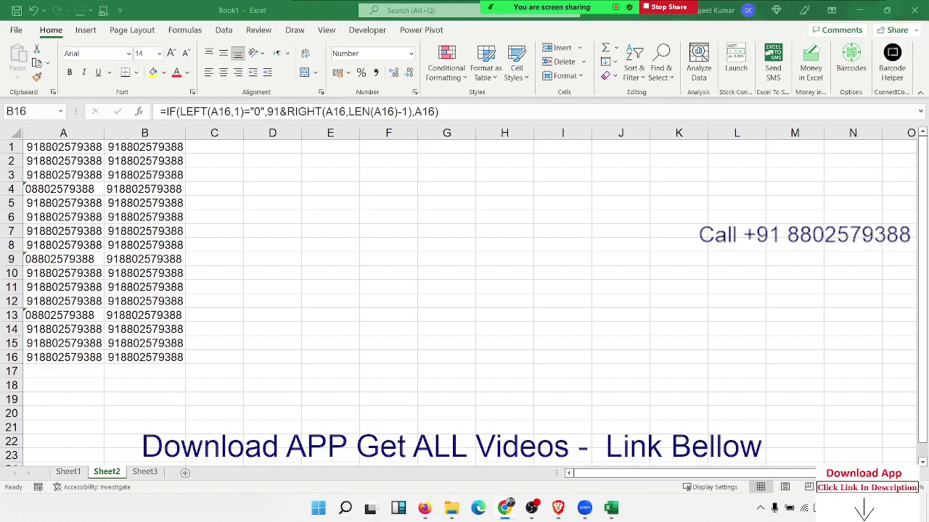
Glance at the empty Sheet3, then return to Sheet1 around row 21.
click(161, 472)
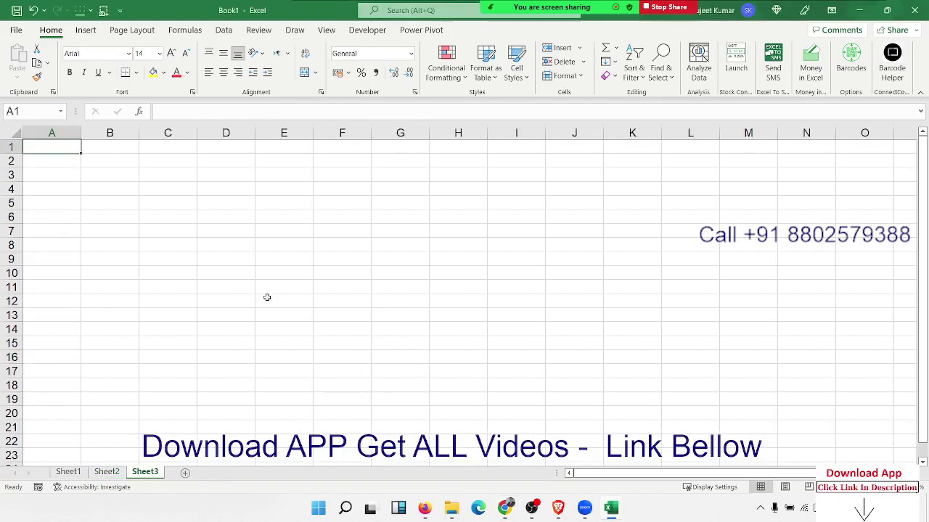
click(69, 472)
click(263, 311)
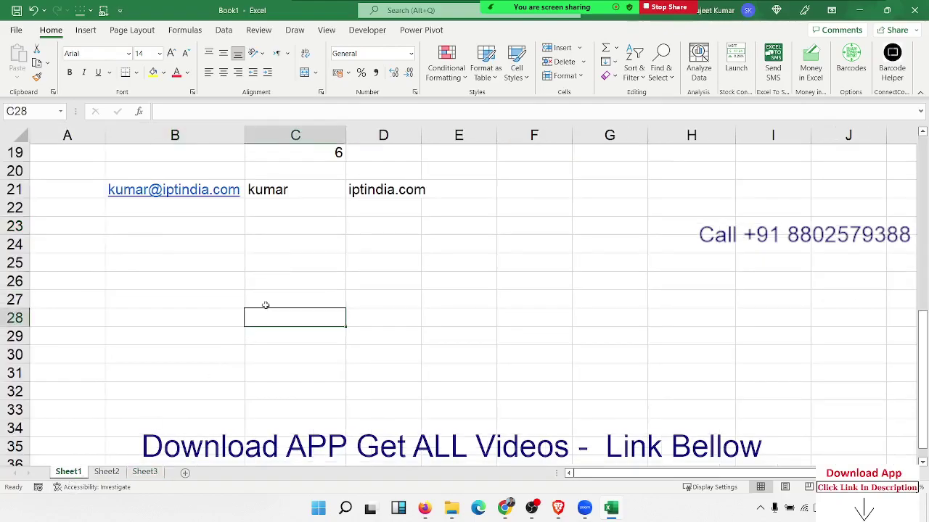
scroll(341, 234, up, 6)
scroll(361, 299, down, 6)
scroll(322, 317, down, 3)
scroll(224, 303, up, 2)
scroll(149, 274, up, 2)
Type a lowercase first name in B24 and enter =UPPER(B24) in C24.
click(145, 249)
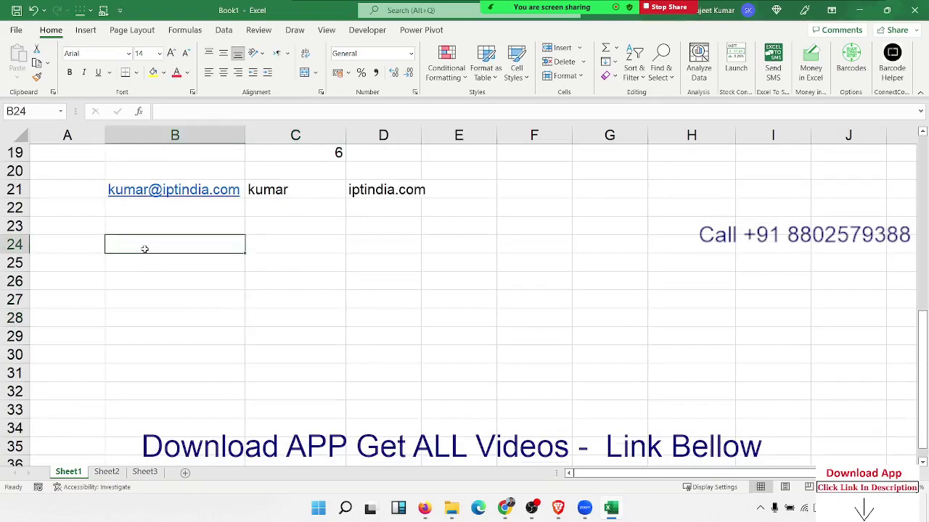
text(sujeet)
key(Tab)
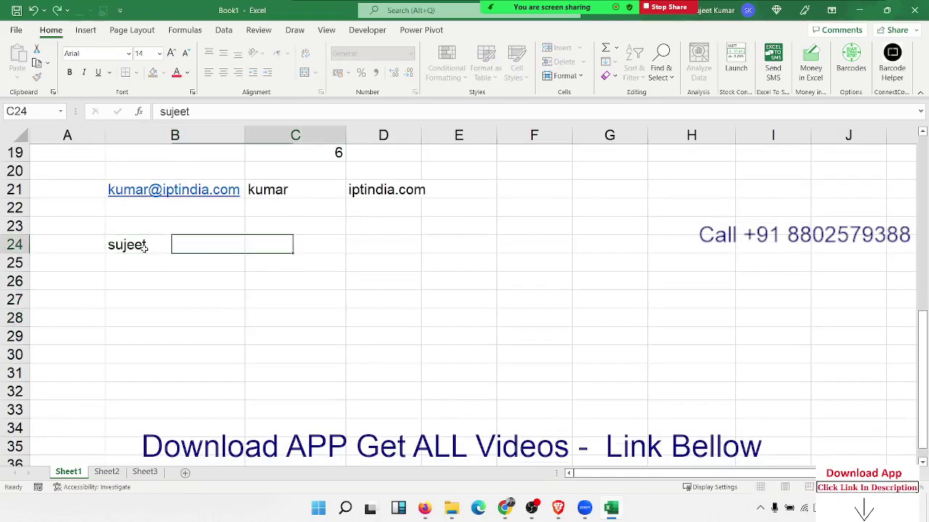
text(=up)
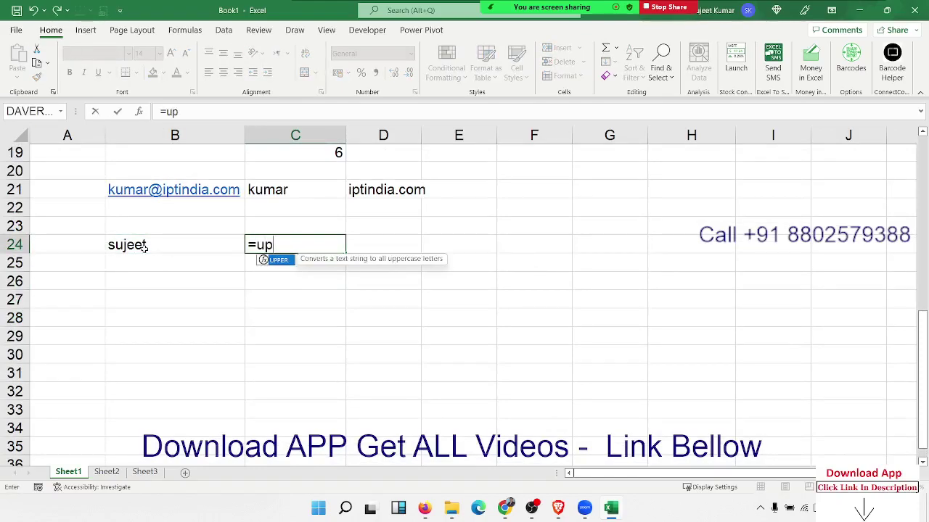
key(Tab)
click(145, 246)
key(Return)
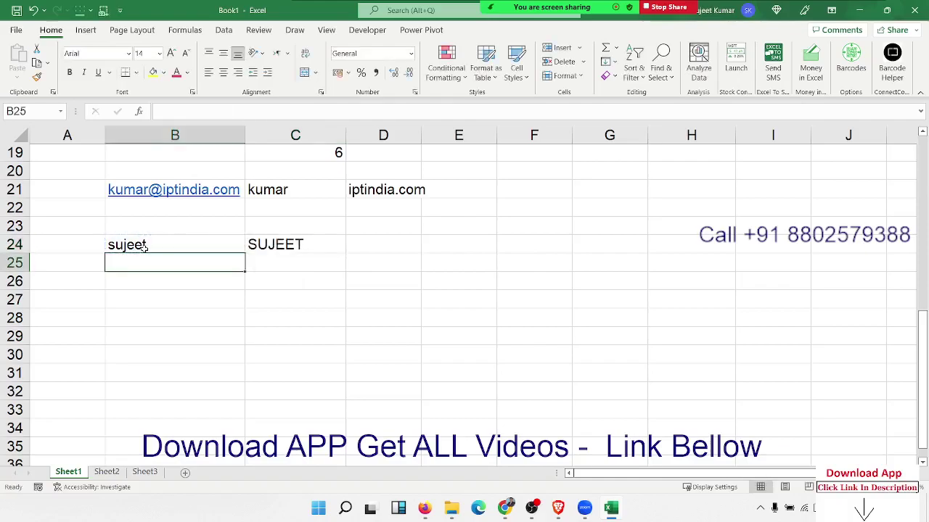
key(Up)
key(Right)
key(Right)
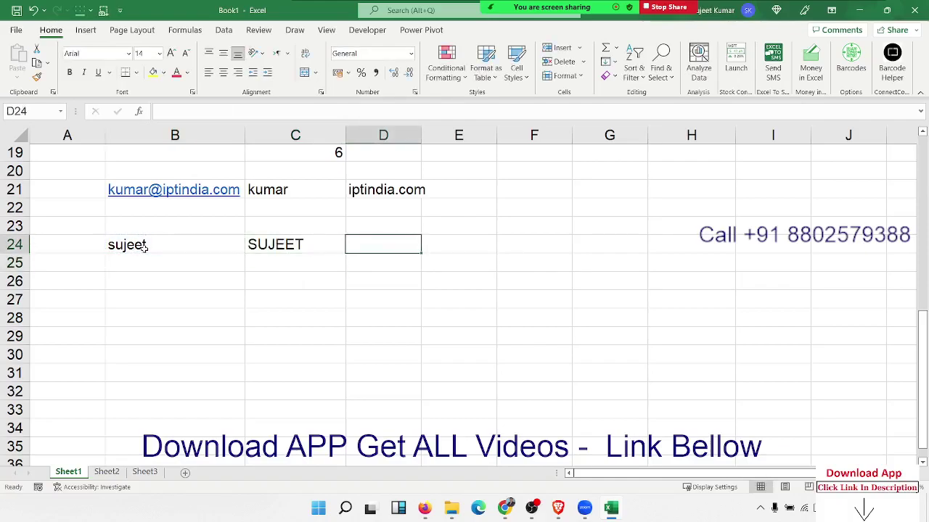
Enter =LOWER(C24) in D24 for the lowercase version.
text(=lo)
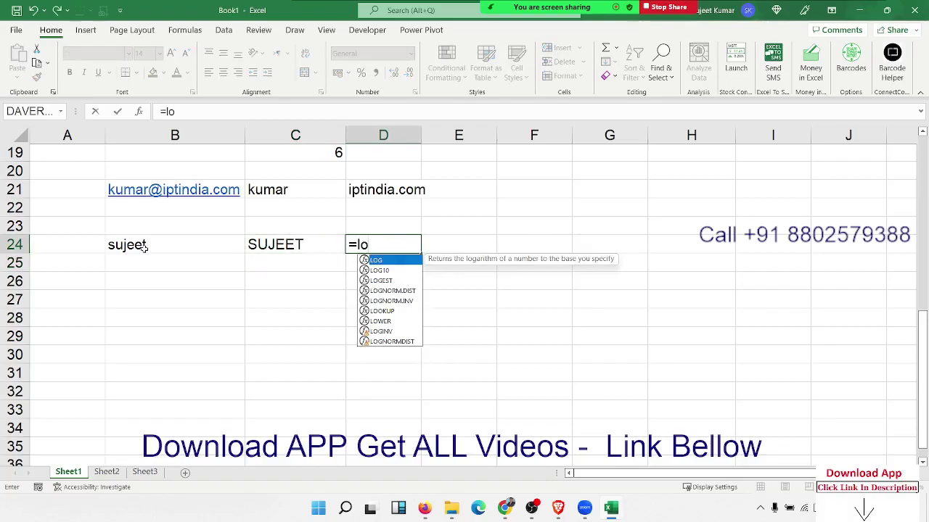
text(w)
key(Tab)
key(Left)
key(Right)
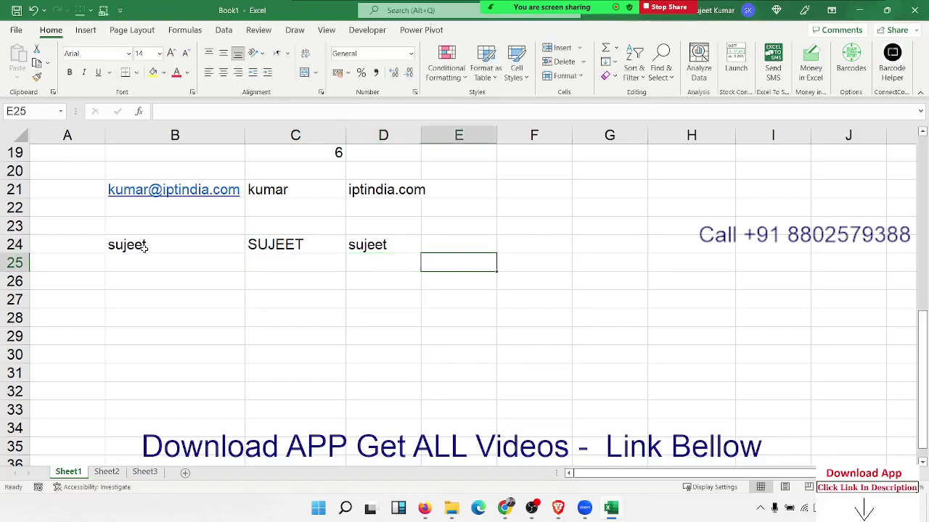
key(Up)
Enter =PROPER(B24) in E24 for the proper-case version.
text(=pro)
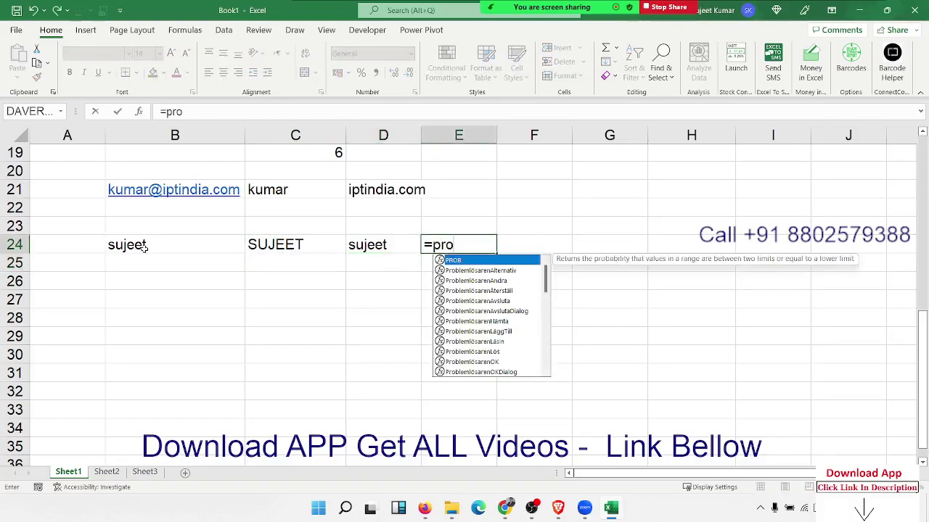
text(p)
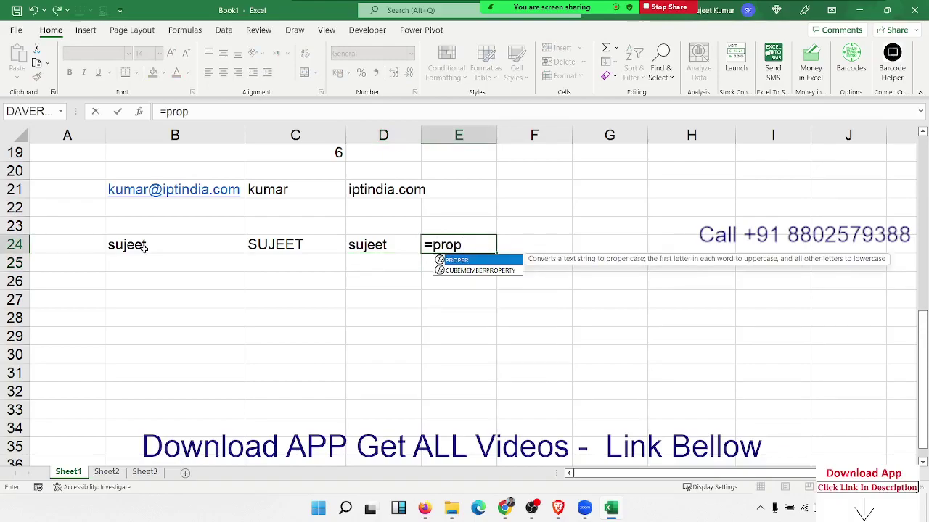
key(Tab)
key(Left)
key(Left)
key(Left)
key(Return)
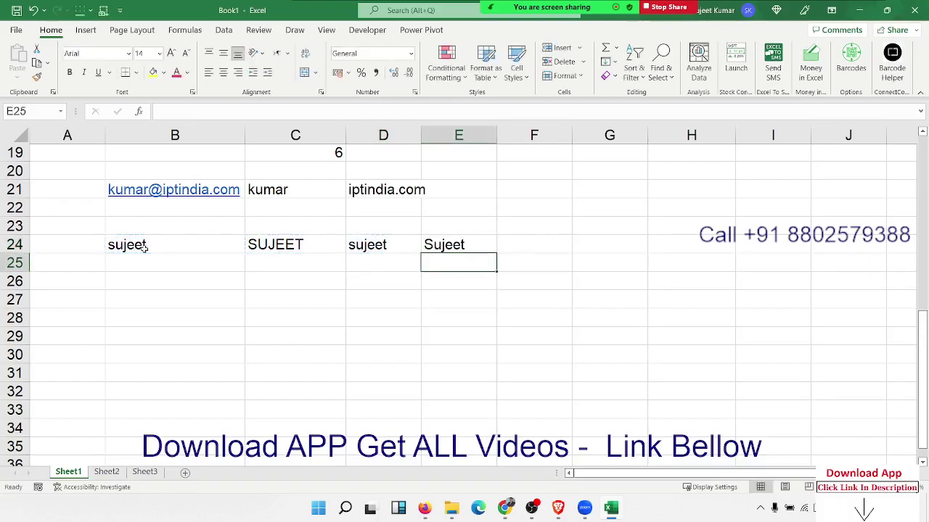
key(Left)
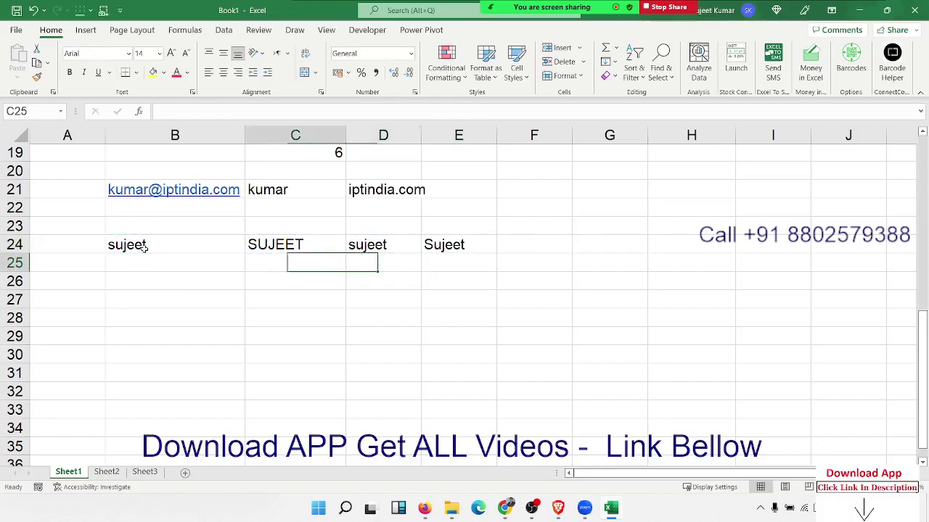
key(Left)
key(Left)
key(Up)
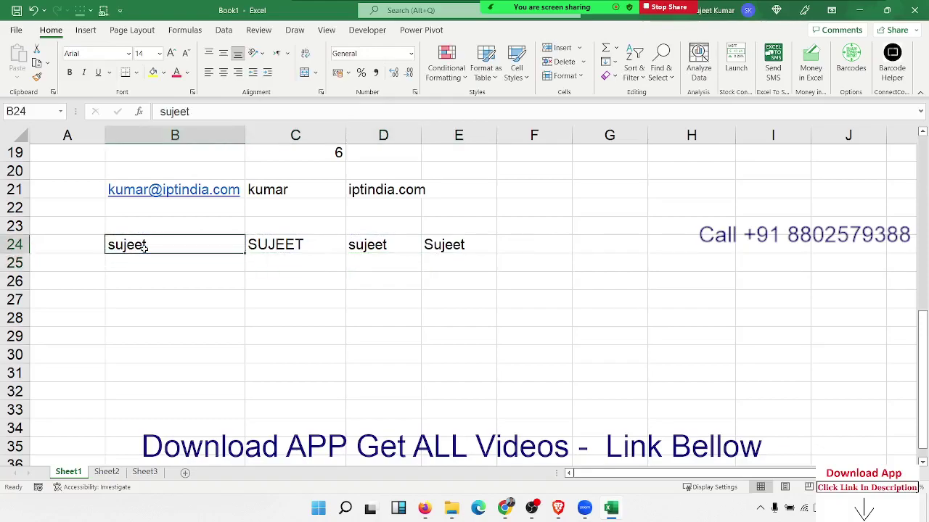
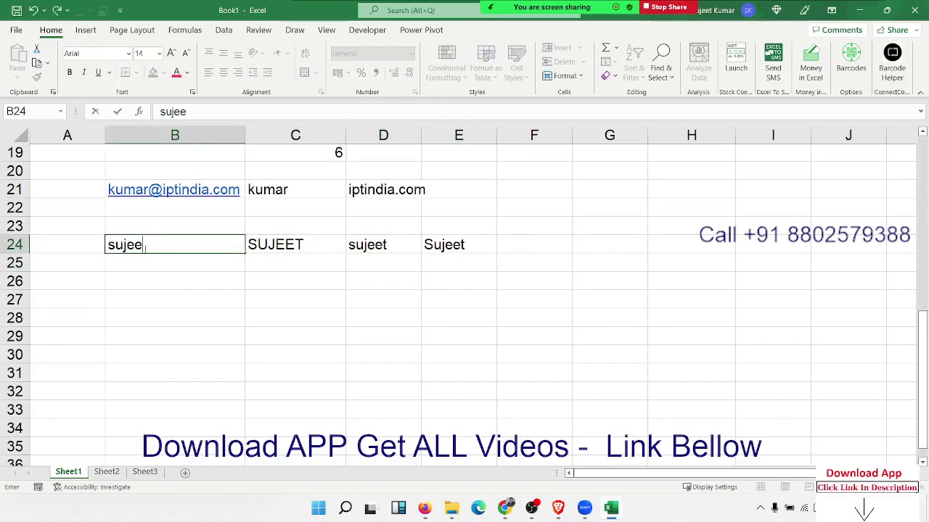
Replace B24 with a lowercase full first-and-last name and check the C24–E24 results.
key(Return)
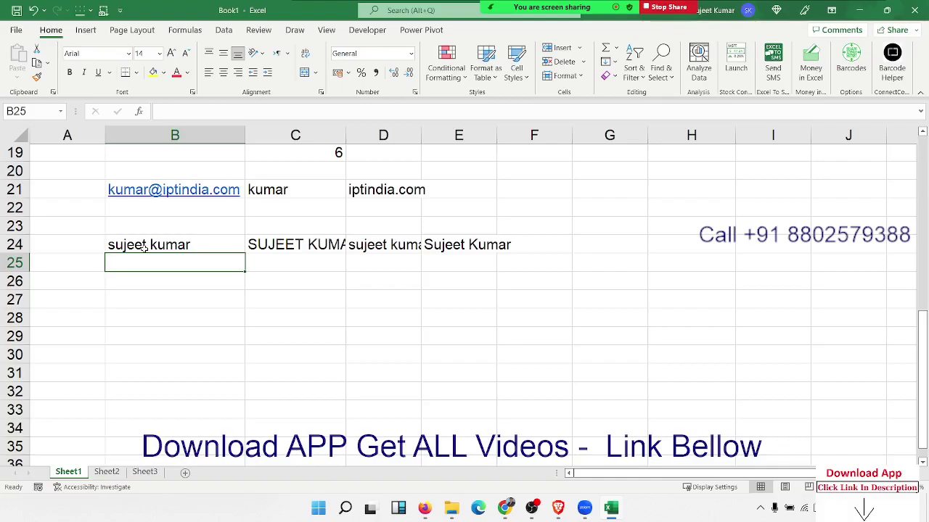
click(144, 248)
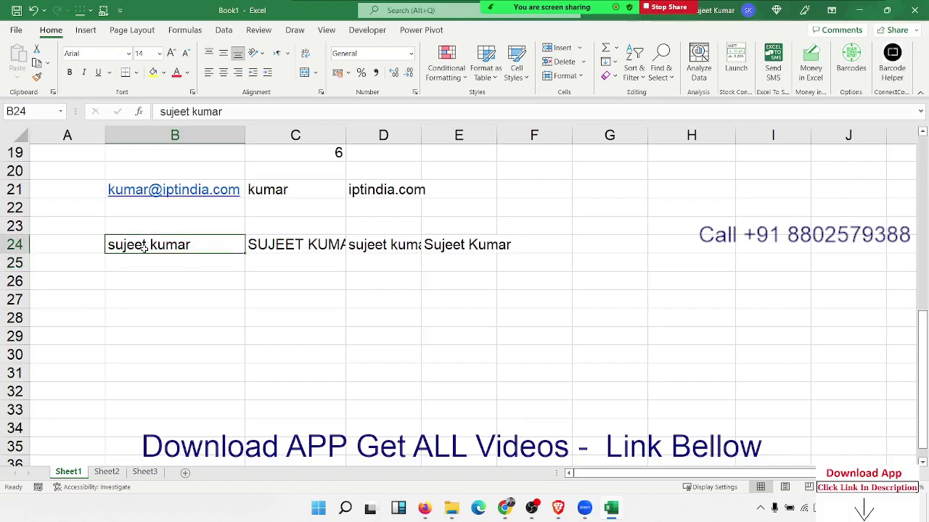
key(Right)
key(Right)
key(Right)
key(Down)
key(Down)
key(Left)
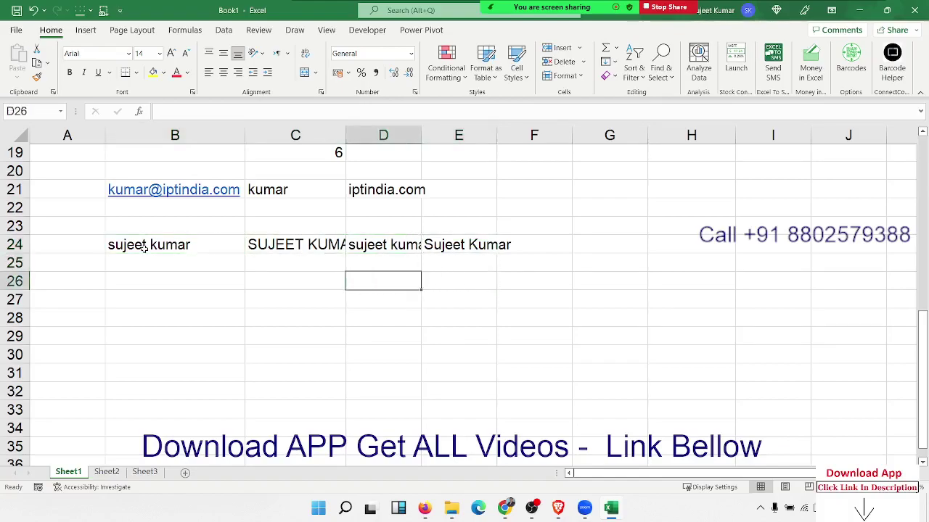
key(Left)
key(Left)
key(Left)
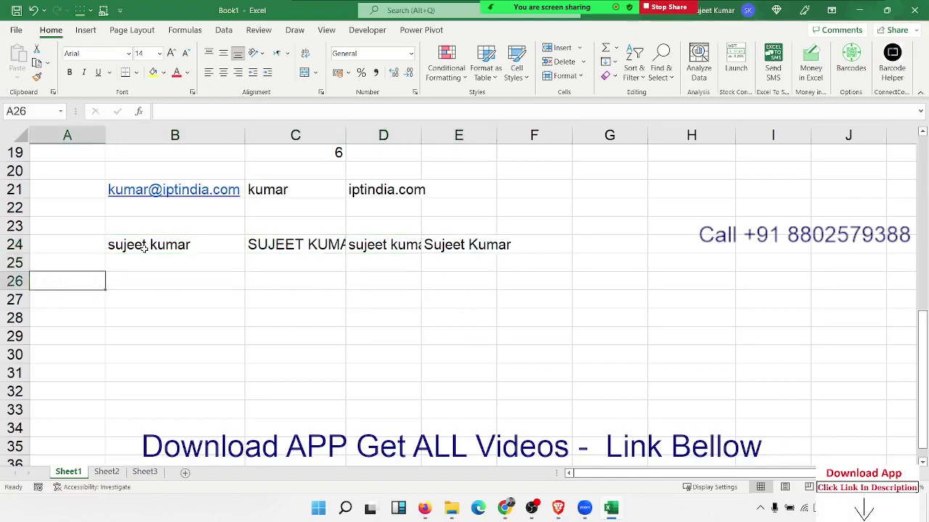
Clear stray text typed into A26, leaving it empty.
text(sujee)
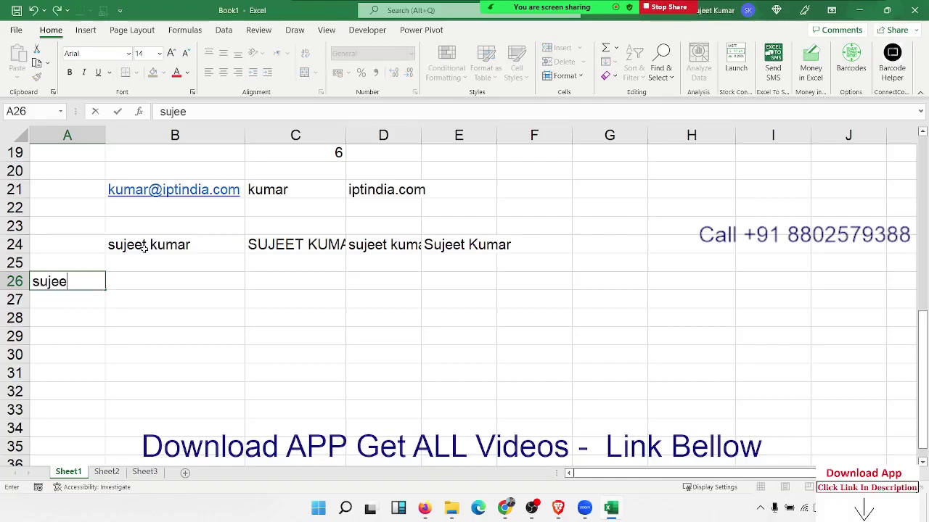
key(BackSpace)
key(BackSpace)
key(BackSpace)
key(BackSpace)
key(BackSpace)
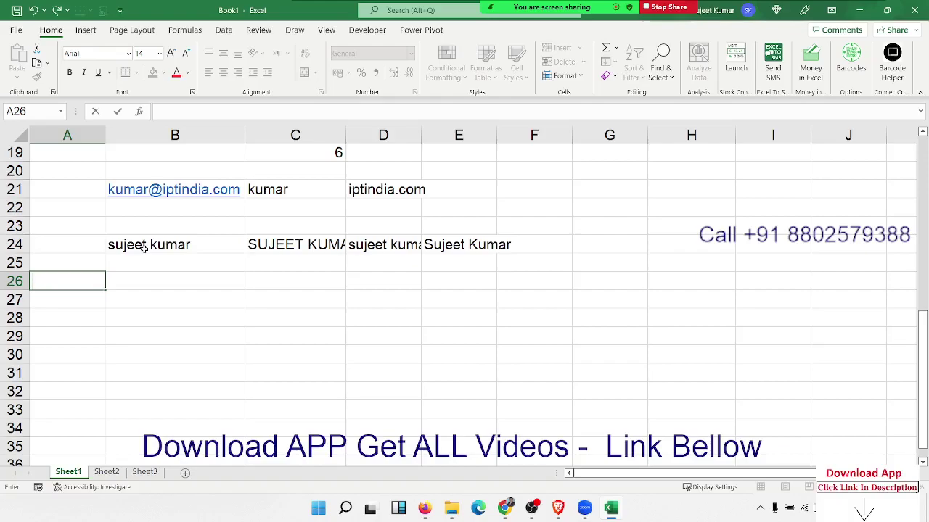
click(404, 351)
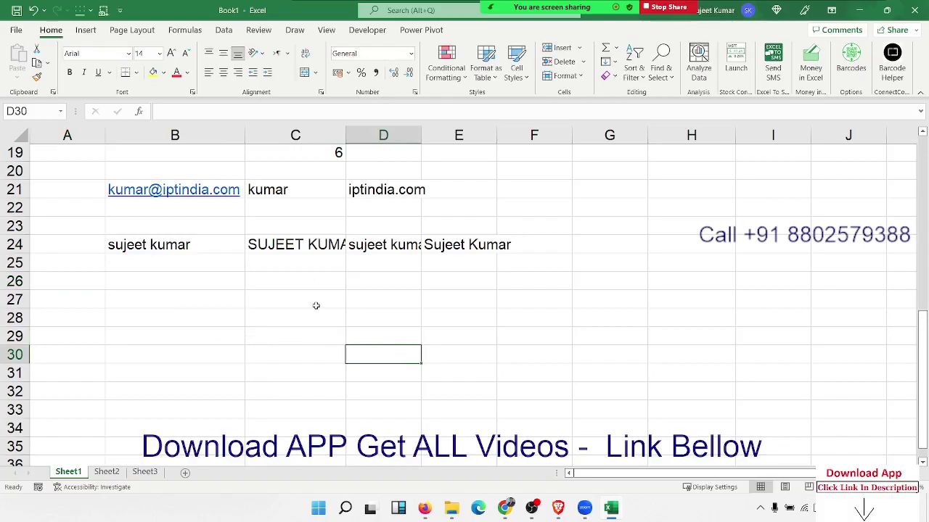